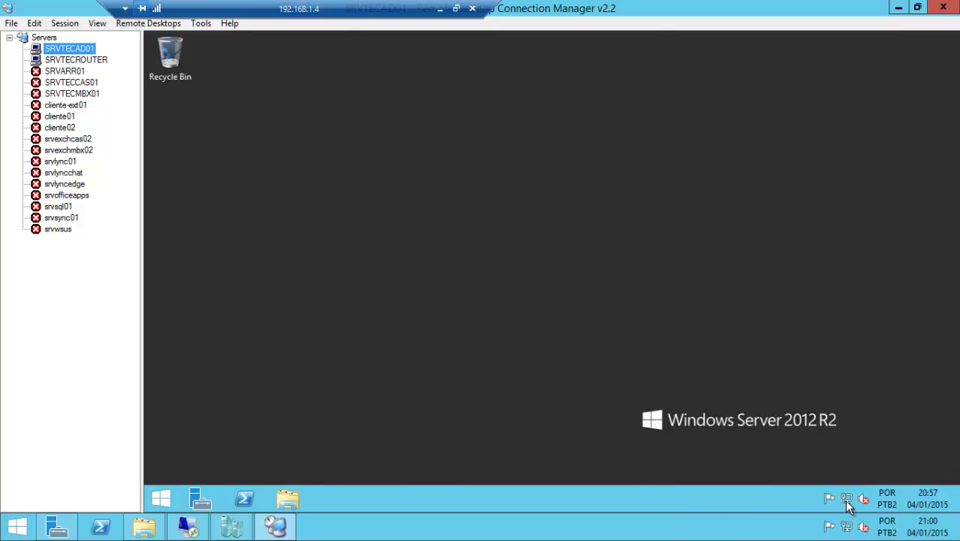
# Step: Open a Command Prompt on SRVTECAD01 through the Run dialog and list its IP configuration with ipconfig
pyautogui.click(170, 499)
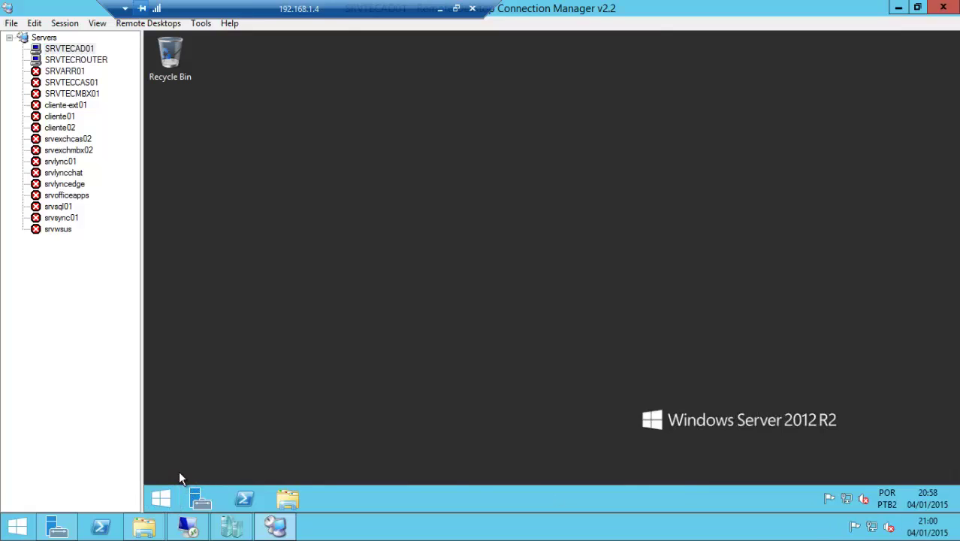
pyautogui.rightClick(166, 503)
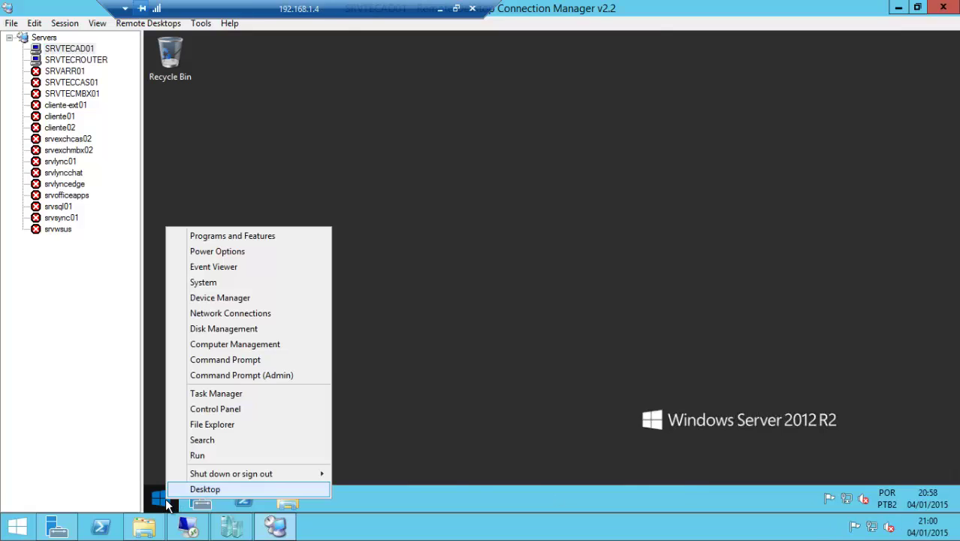
pyautogui.click(198, 456)
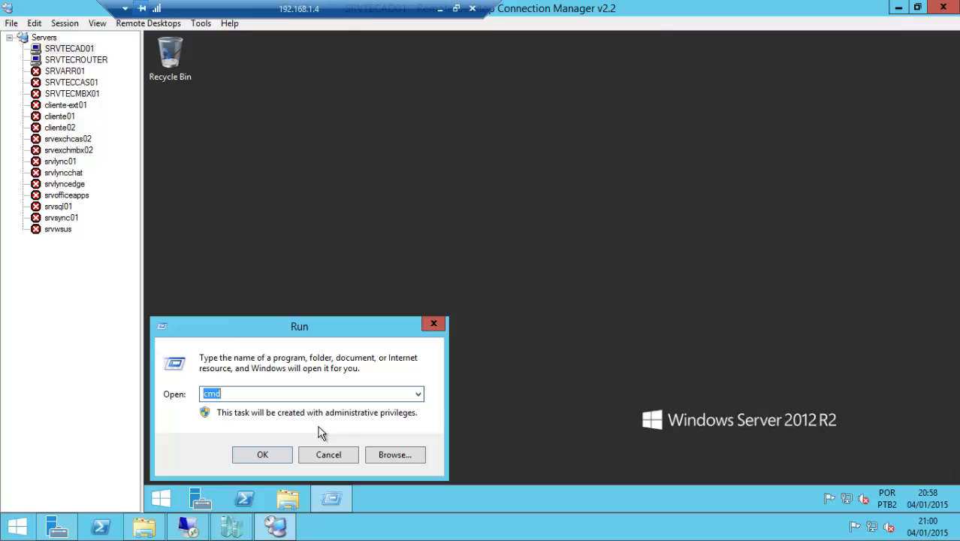
pyautogui.click(257, 452)
pyautogui.write('ipcofig')
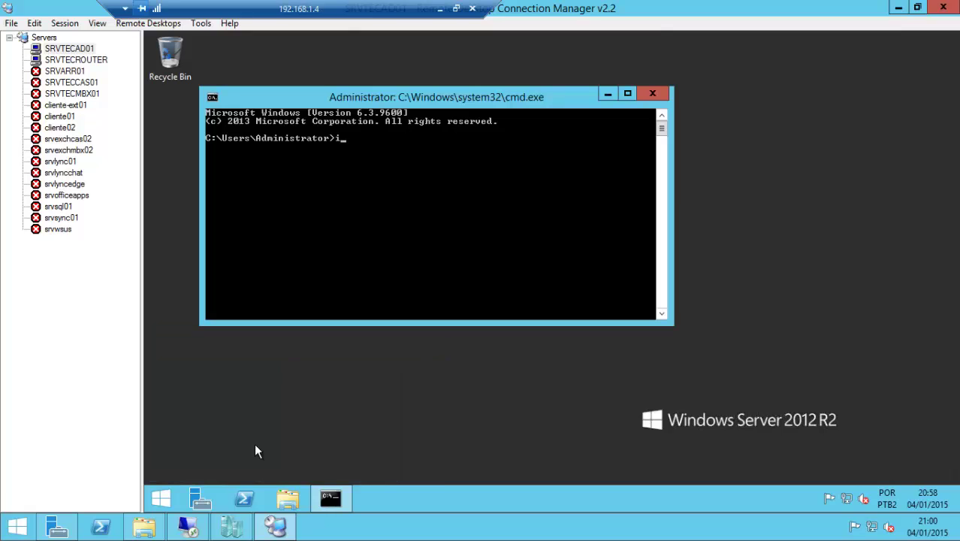
pyautogui.press('BackSpace')
pyautogui.press('BackSpace')
pyautogui.press('BackSpace')
pyautogui.press('BackSpace')
pyautogui.press('BackSpace')
pyautogui.press('BackSpace')
pyautogui.press('BackSpace')
pyautogui.write('ipconfig')
pyautogui.press('Return')
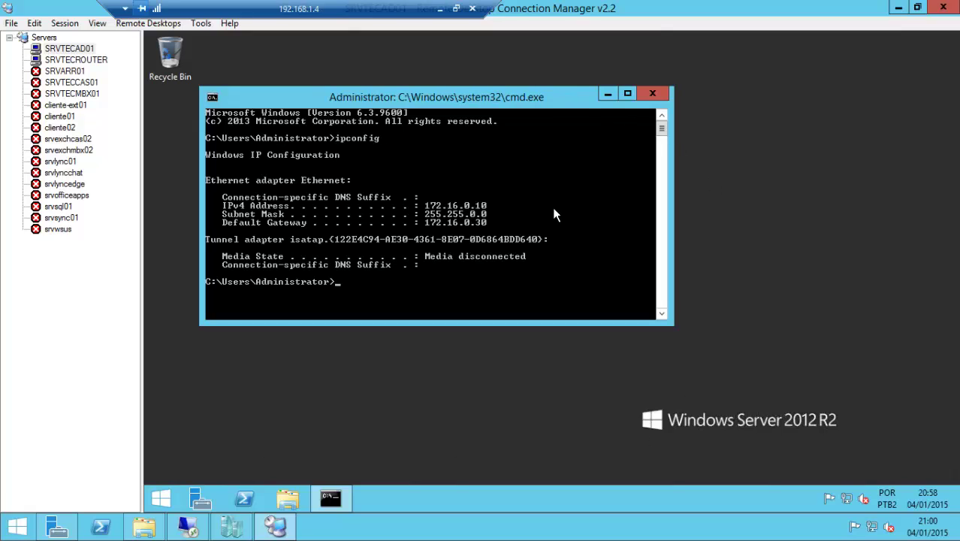
# Step: Run ipconfig /all and mark the DNS Servers line of the Ethernet adapter in the output
pyautogui.press('Up')
pyautogui.write('/all')
pyautogui.press('Return')
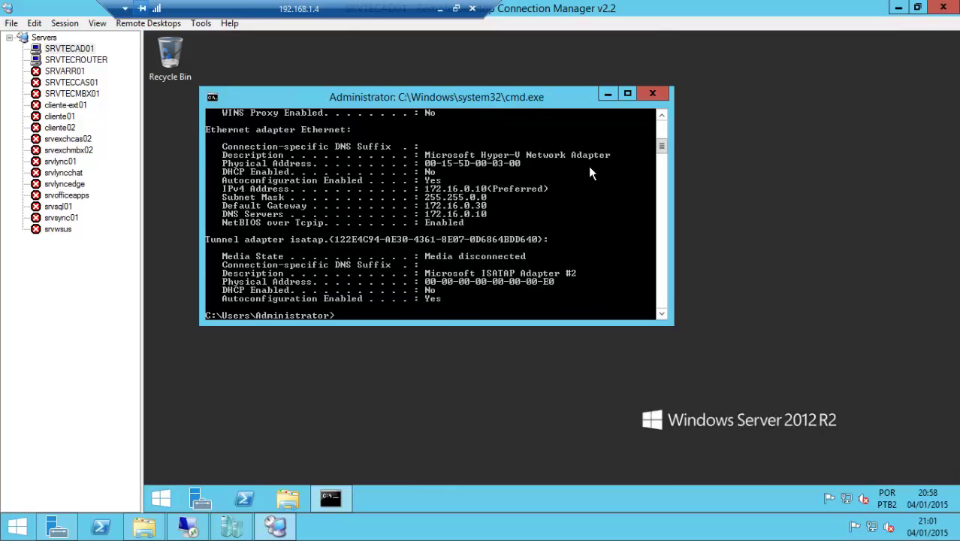
pyautogui.rightClick(434, 217)
pyautogui.click(455, 224)
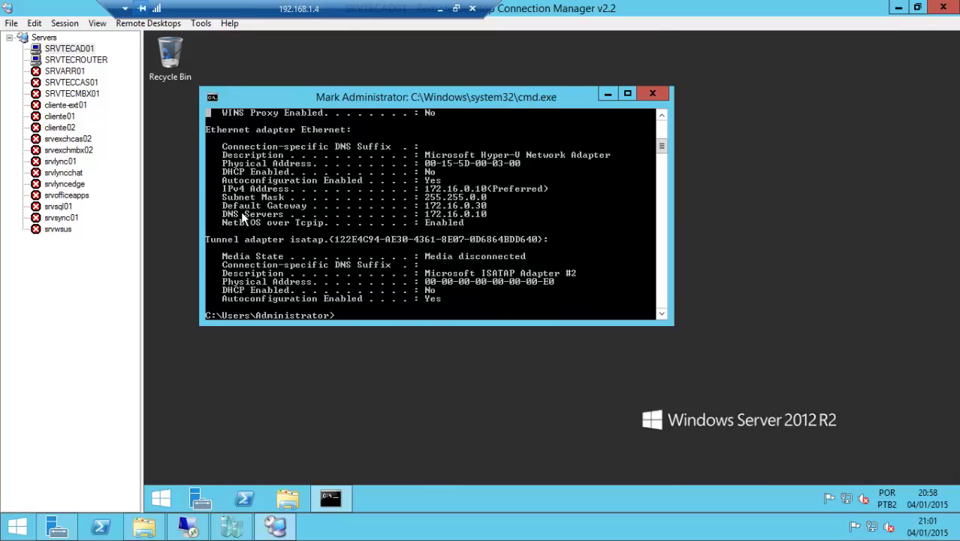
pyautogui.moveTo(224, 215); pyautogui.dragTo(492, 223)
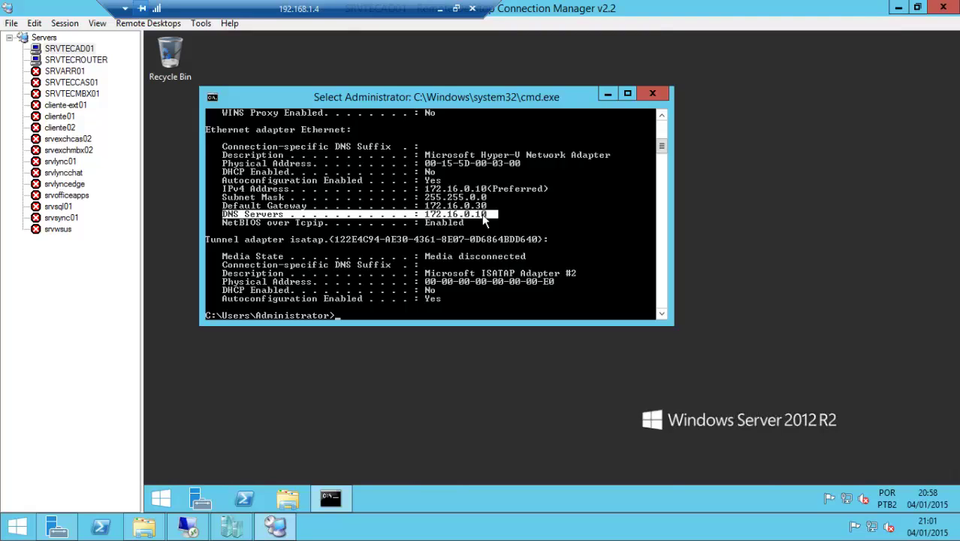
pyautogui.click(510, 258)
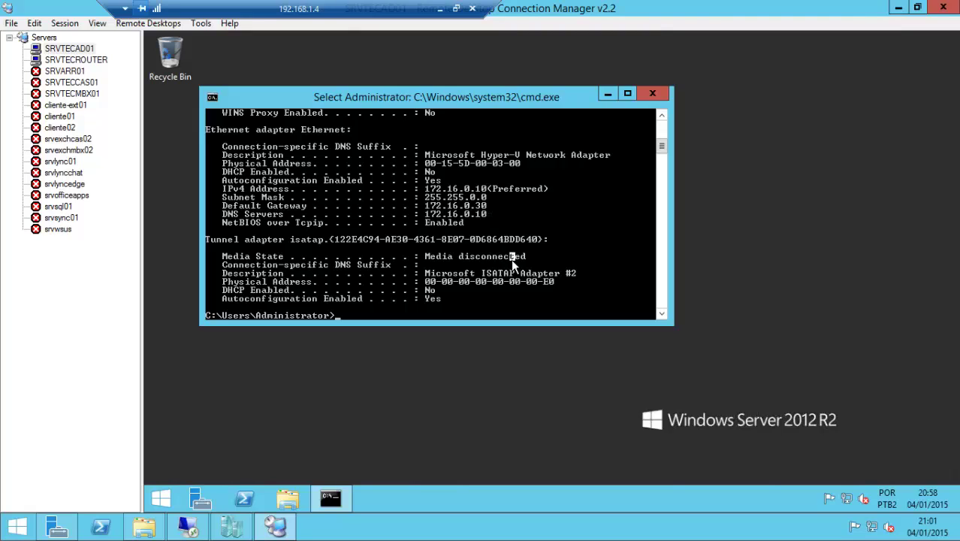
pyautogui.click(420, 308)
pyautogui.write('ping www.g')
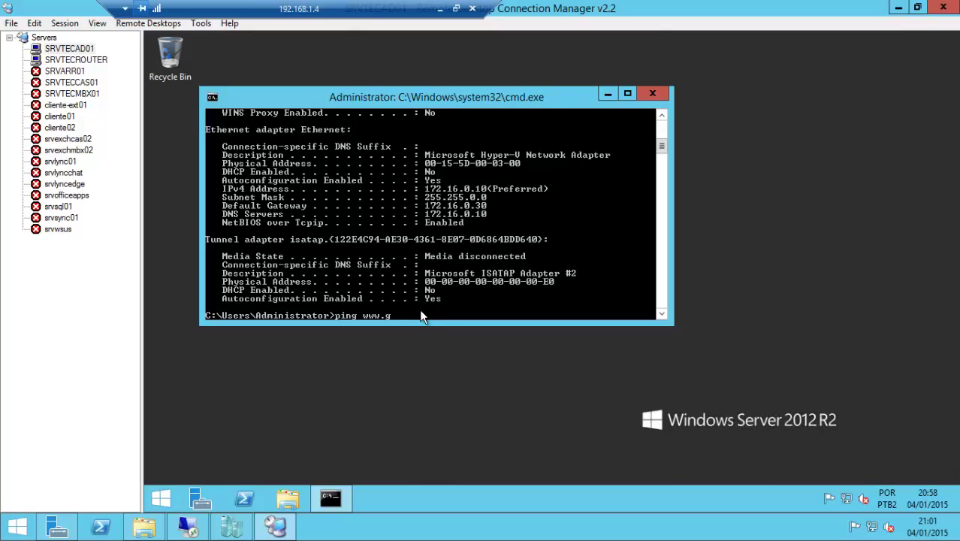
pyautogui.write('lobo.com')
pyautogui.press('Return')
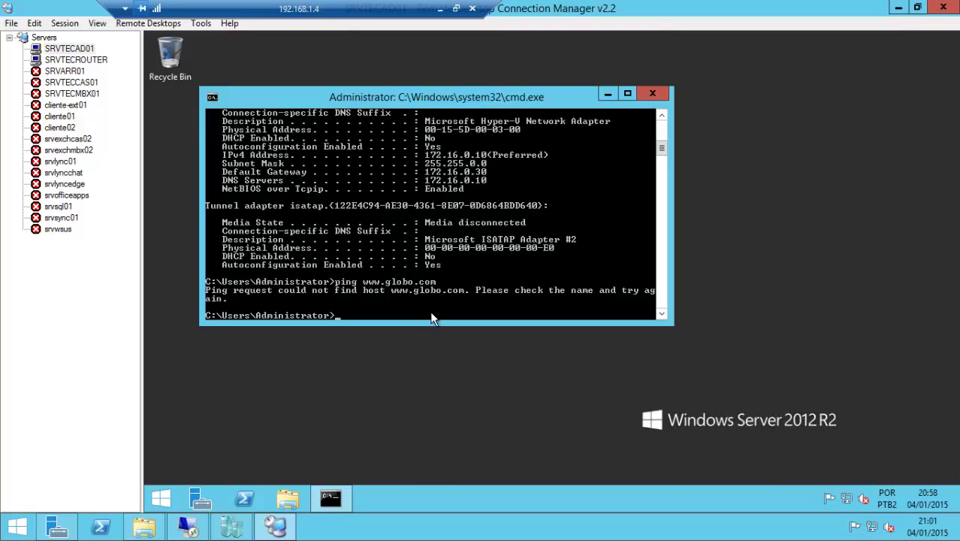
pyautogui.click(652, 96)
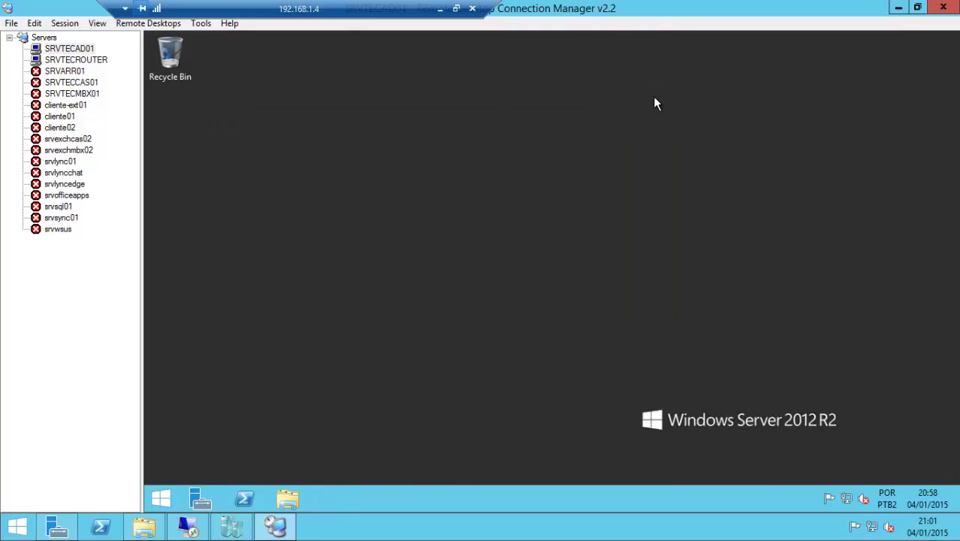
# Step: Start adding roles and features in Server Manager, choosing a role-based or feature-based installation on SRVTECAD01 from the server pool
pyautogui.click(210, 506)
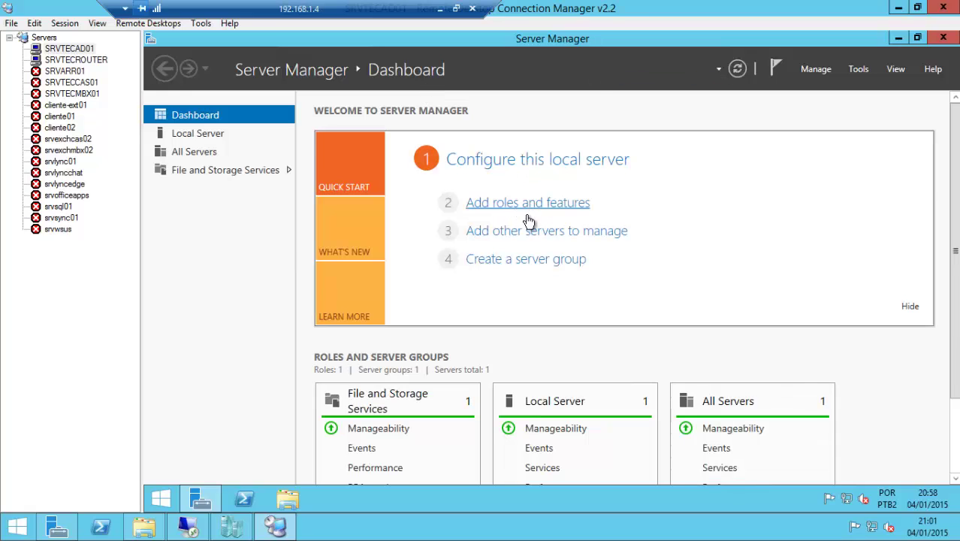
pyautogui.click(528, 217)
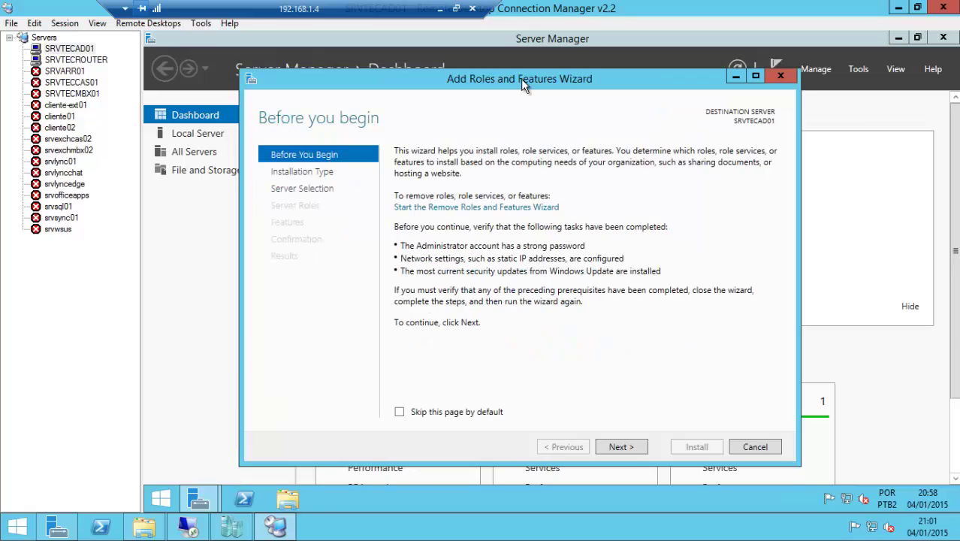
pyautogui.click(756, 77)
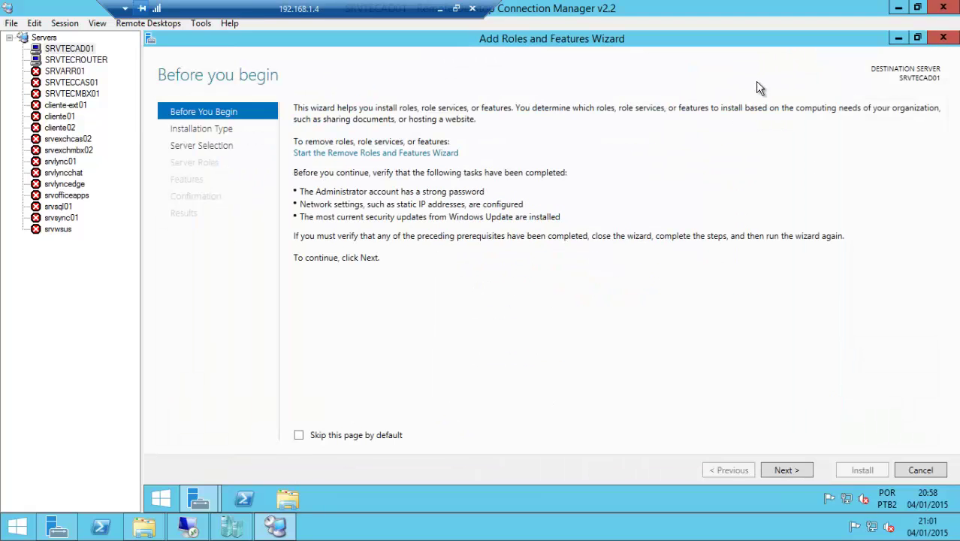
pyautogui.click(785, 470)
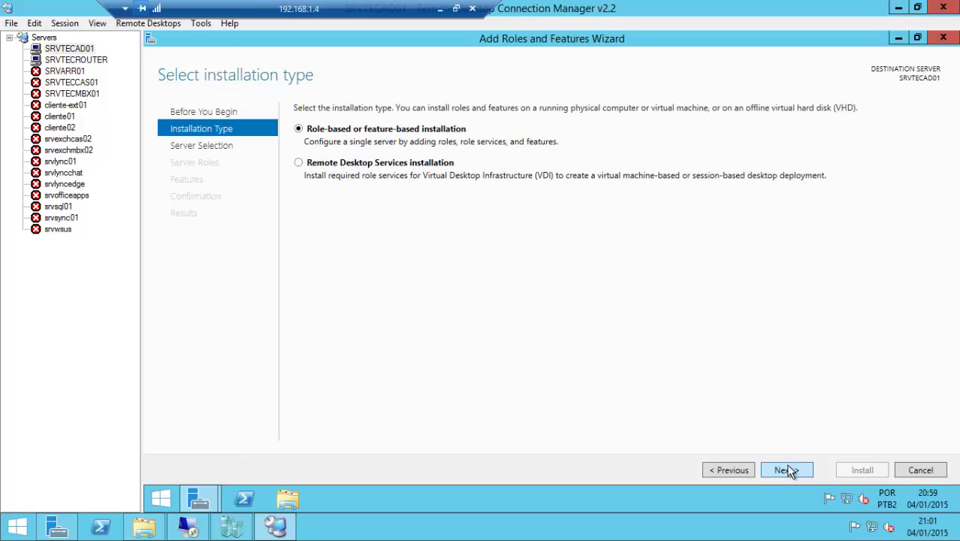
pyautogui.click(787, 472)
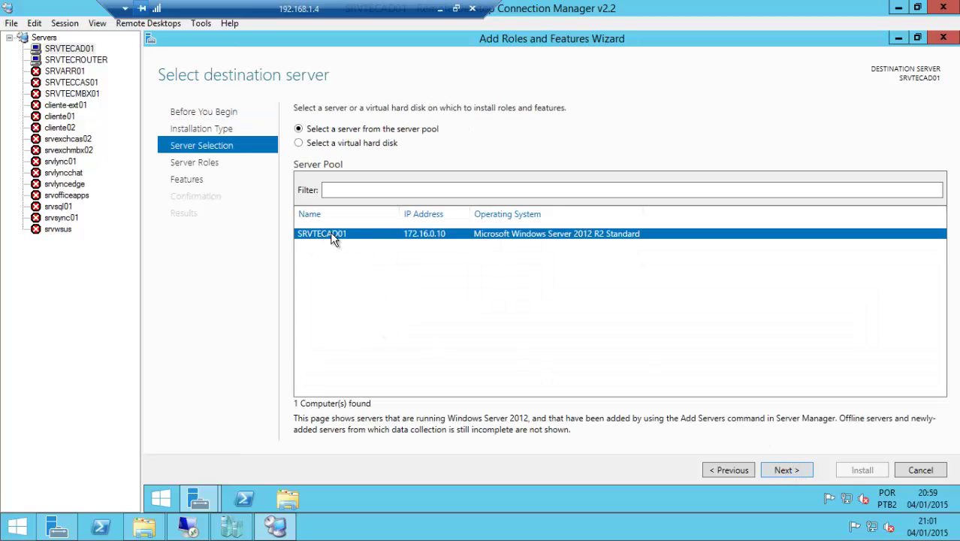
pyautogui.click(781, 472)
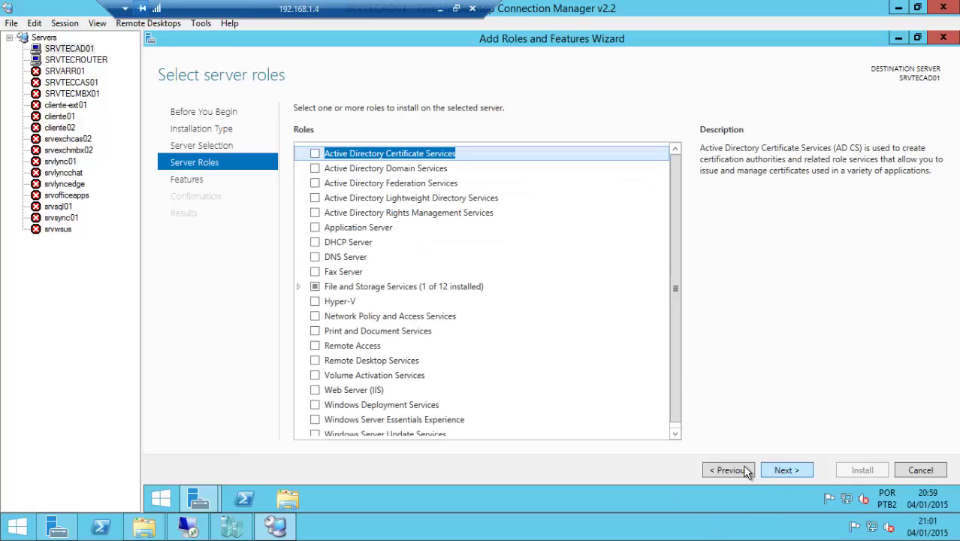
# Step: Select the Active Directory Domain Services role with its required features and management tools, and continue to the feature selection
pyautogui.click(315, 169)
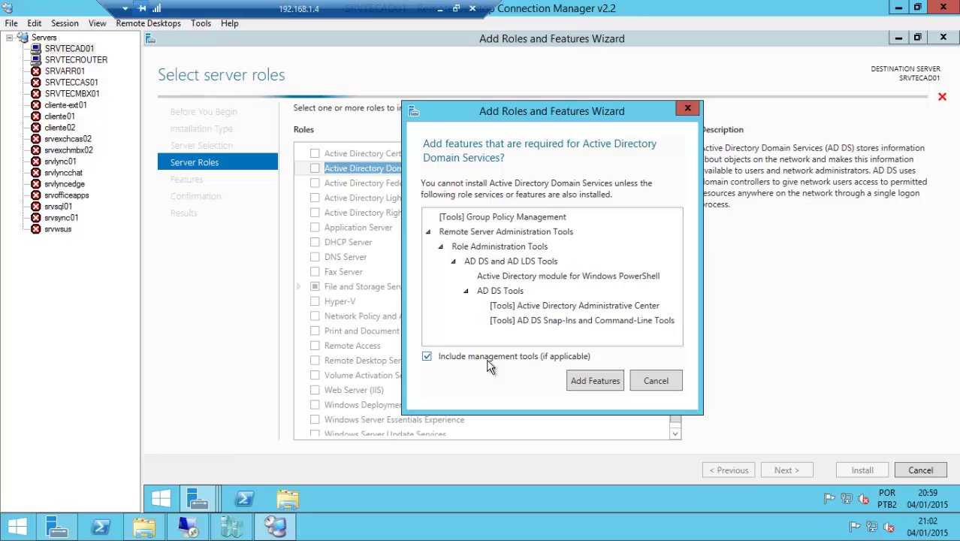
pyautogui.click(588, 383)
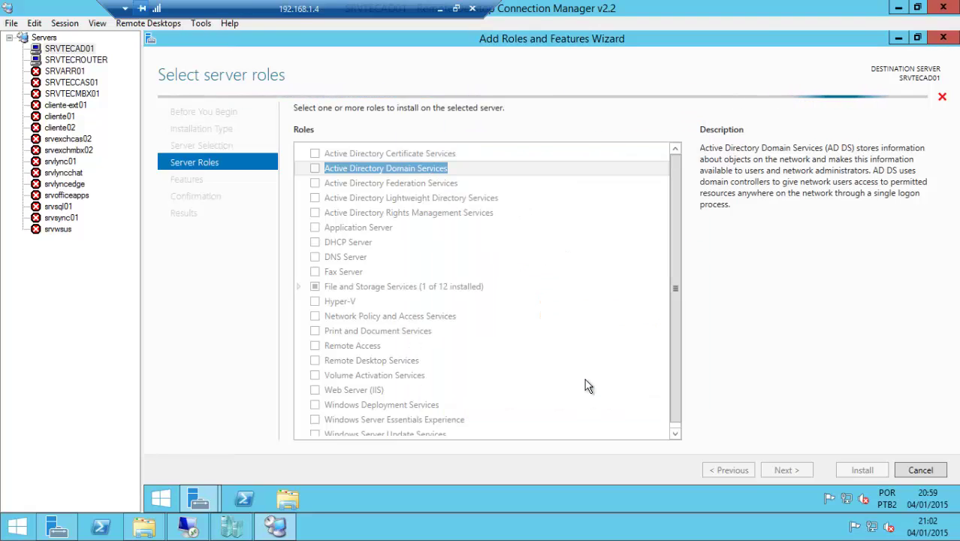
pyautogui.click(788, 470)
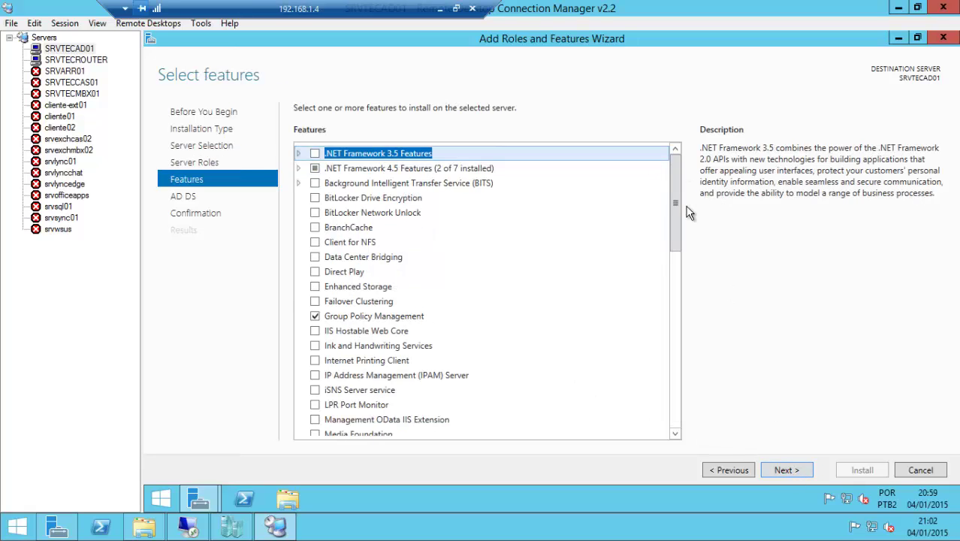
# Step: Examine which Role Administration Tools are selected under Remote Server Administration Tools in the features list
pyautogui.moveTo(676, 202); pyautogui.dragTo(679, 279)
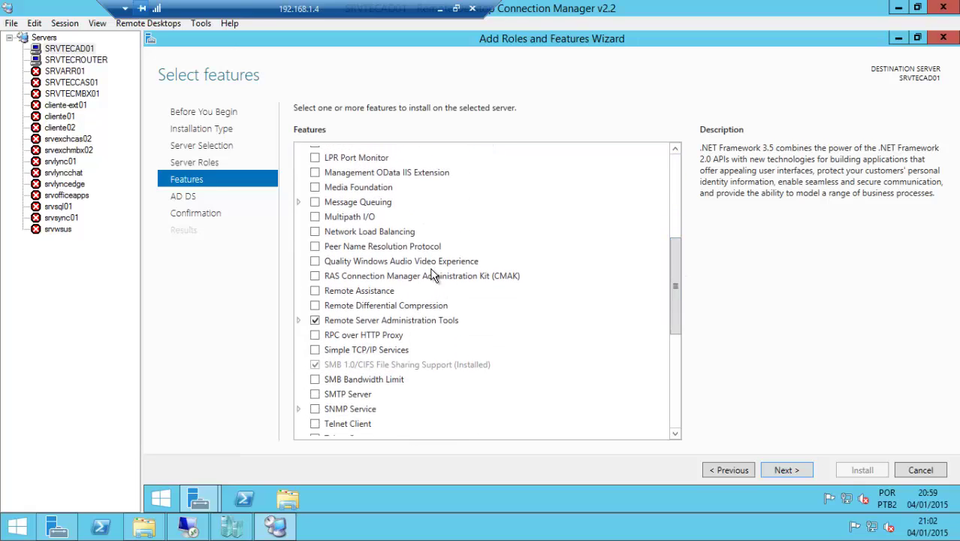
pyautogui.click(299, 321)
pyautogui.click(299, 321)
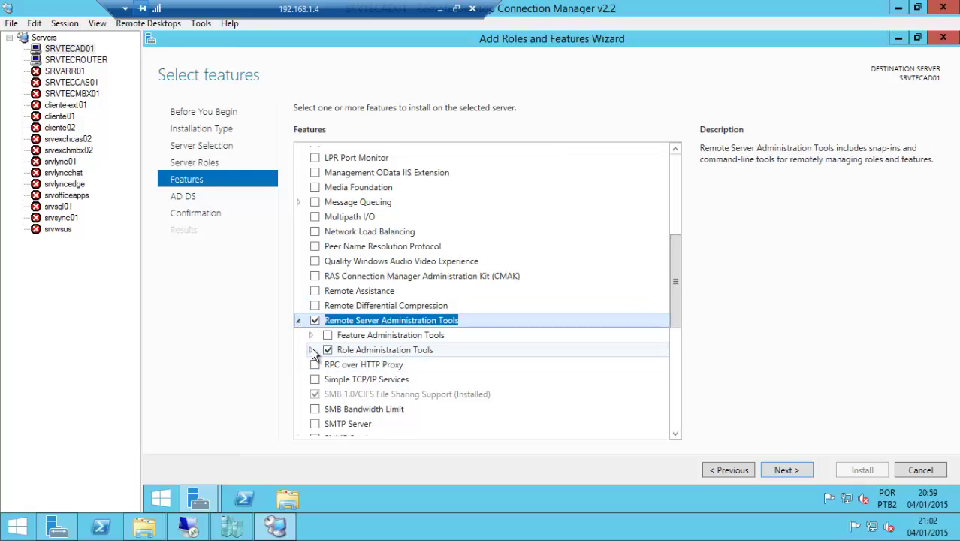
pyautogui.click(312, 351)
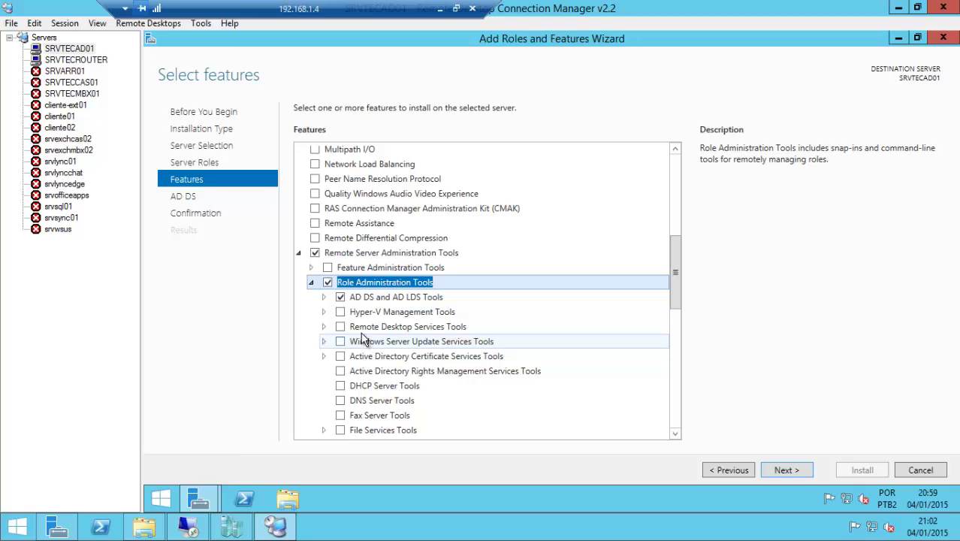
# Step: Accept the selected features and the AD DS information, and install Active Directory Domain Services on SRVTECAD01
pyautogui.click(796, 474)
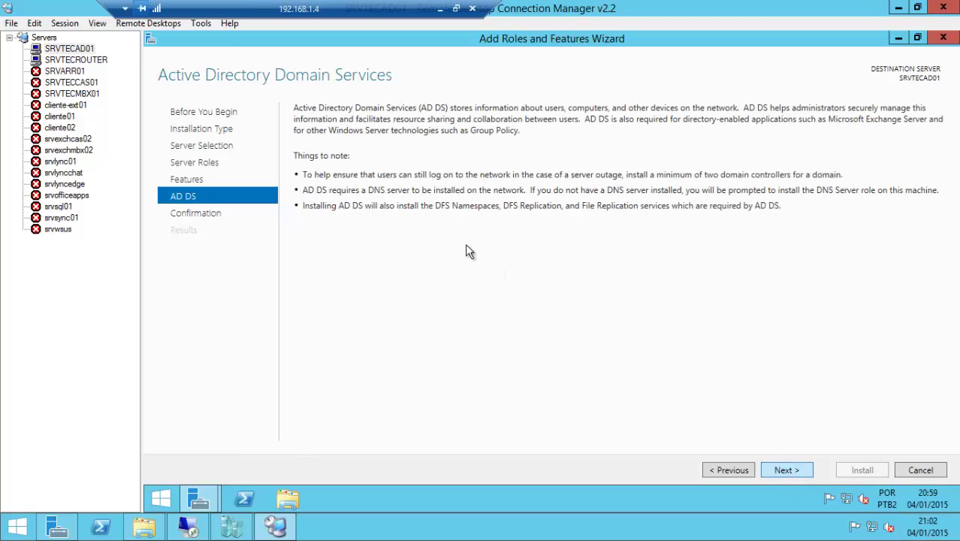
pyautogui.click(787, 471)
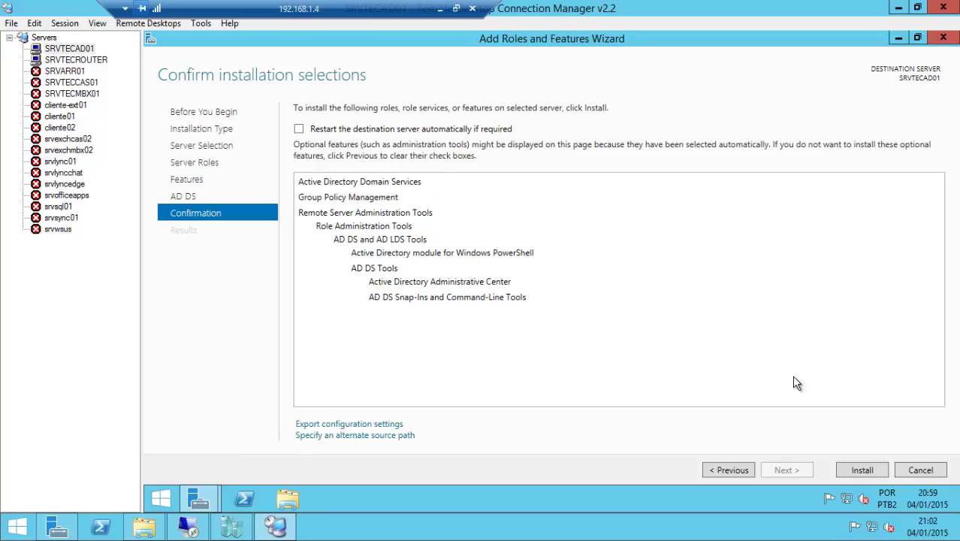
pyautogui.click(868, 478)
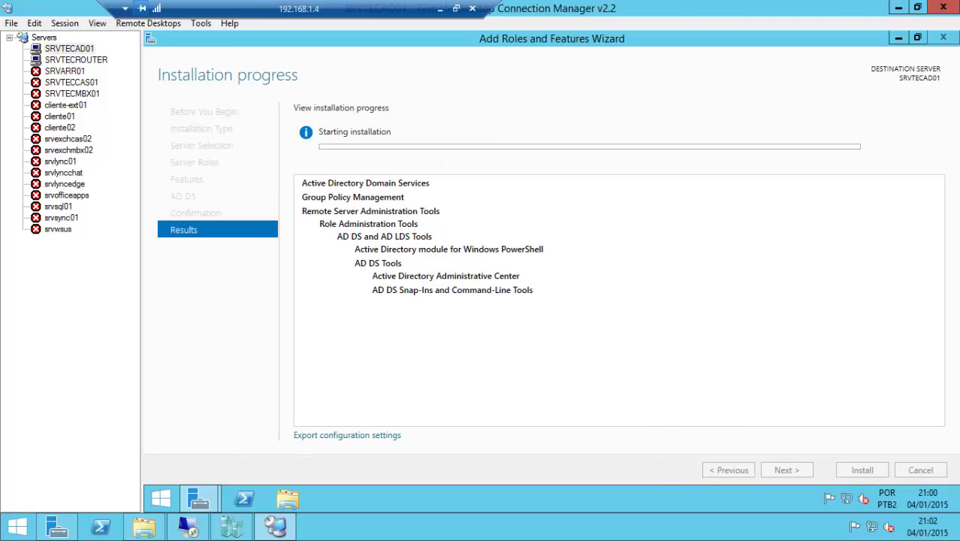
pyautogui.click(456, 12)
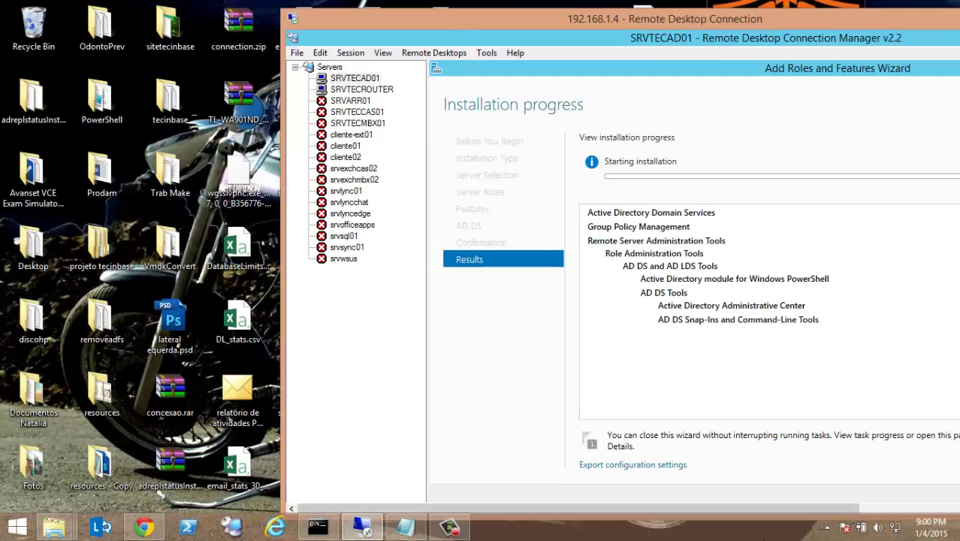
pyautogui.click(449, 526)
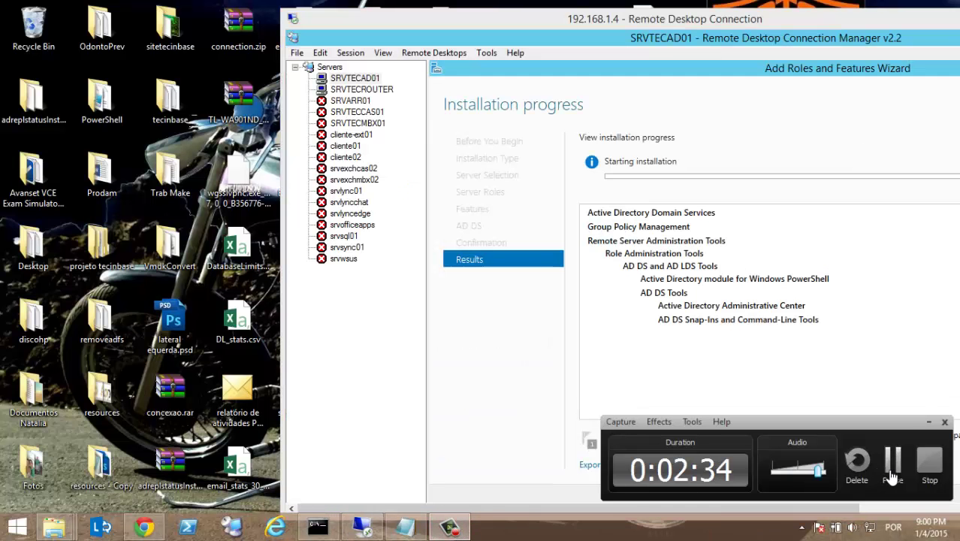
pyautogui.click(892, 477)
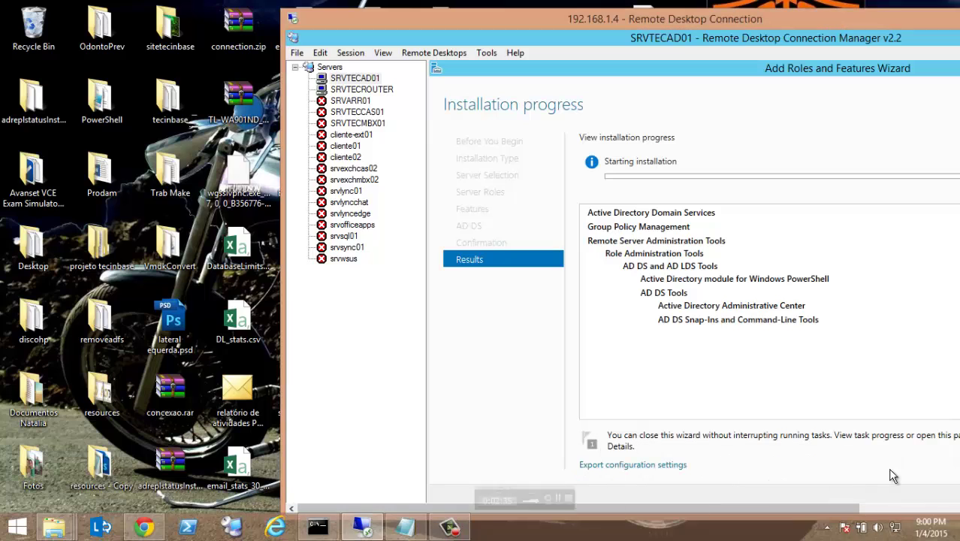
pyautogui.click(449, 527)
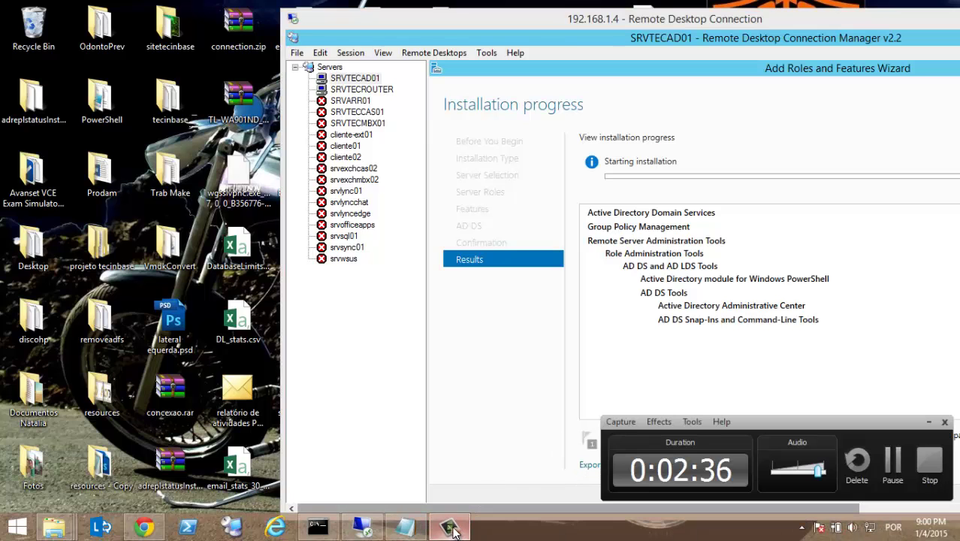
pyautogui.click(892, 470)
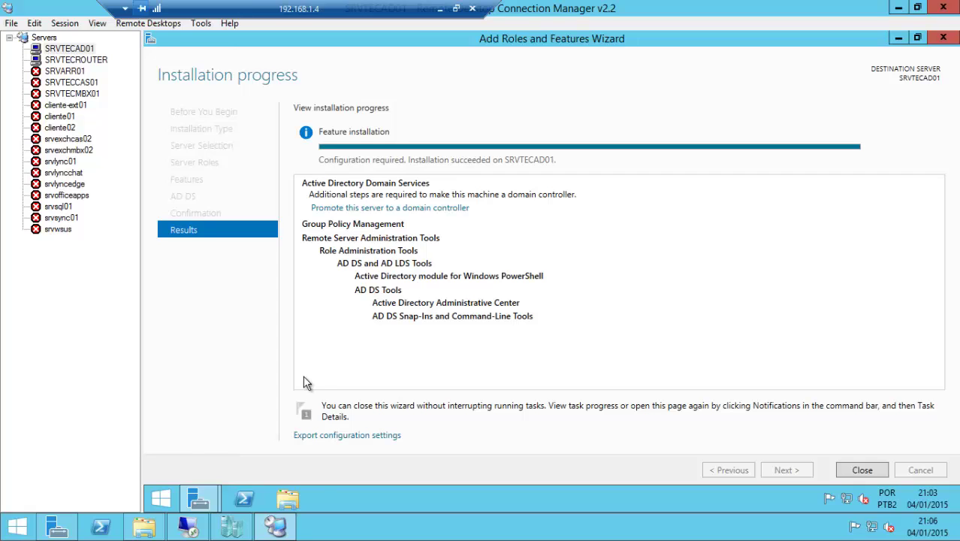
# Step: Try to start the domain controller promotion by running dcpromo from the server's Run dialog
pyautogui.rightClick(159, 499)
pyautogui.click(192, 460)
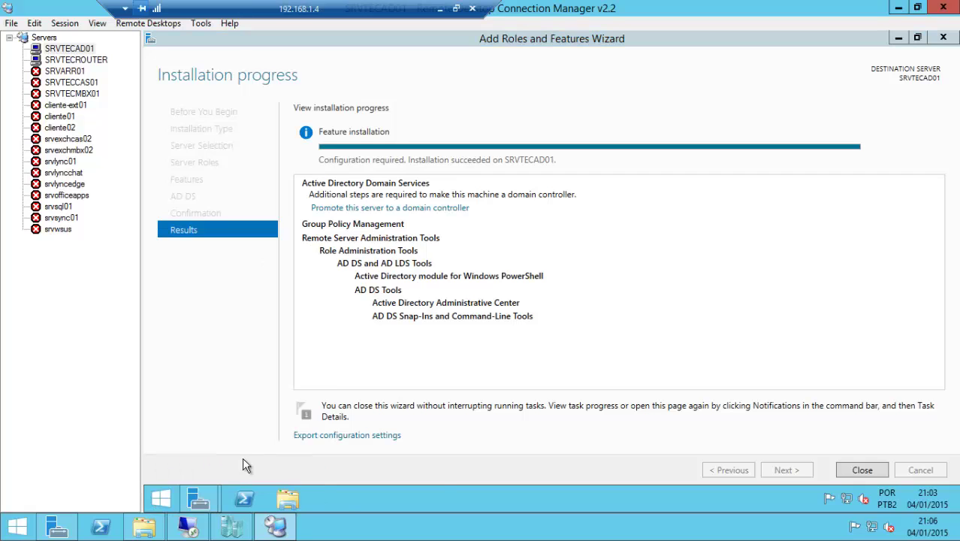
pyautogui.write('dc')
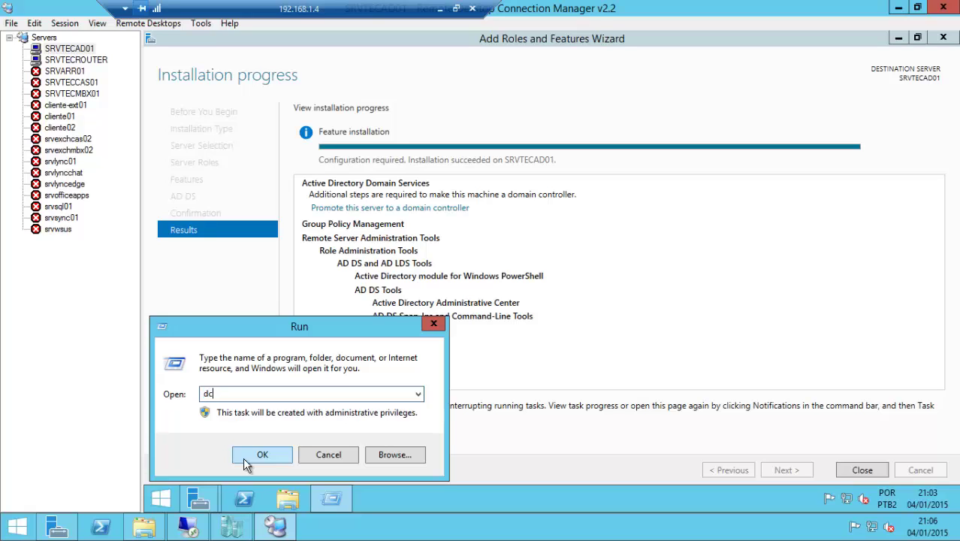
pyautogui.write('promo')
pyautogui.click(243, 459)
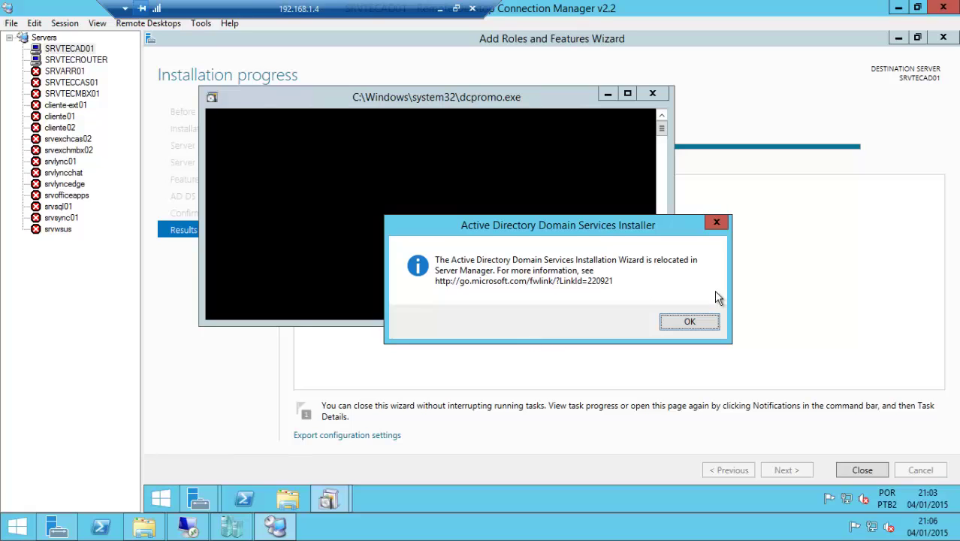
# Step: Dismiss the dcpromo notice and start promoting SRVTECAD01 to a domain controller from the installation results, with the configuration wizard maximized
pyautogui.click(717, 224)
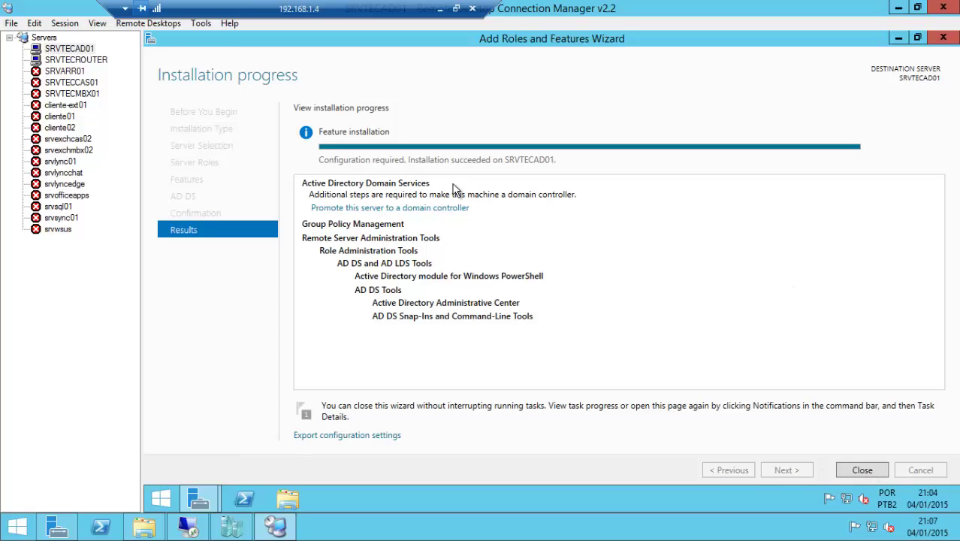
pyautogui.click(447, 208)
pyautogui.moveTo(433, 113); pyautogui.dragTo(441, 66)
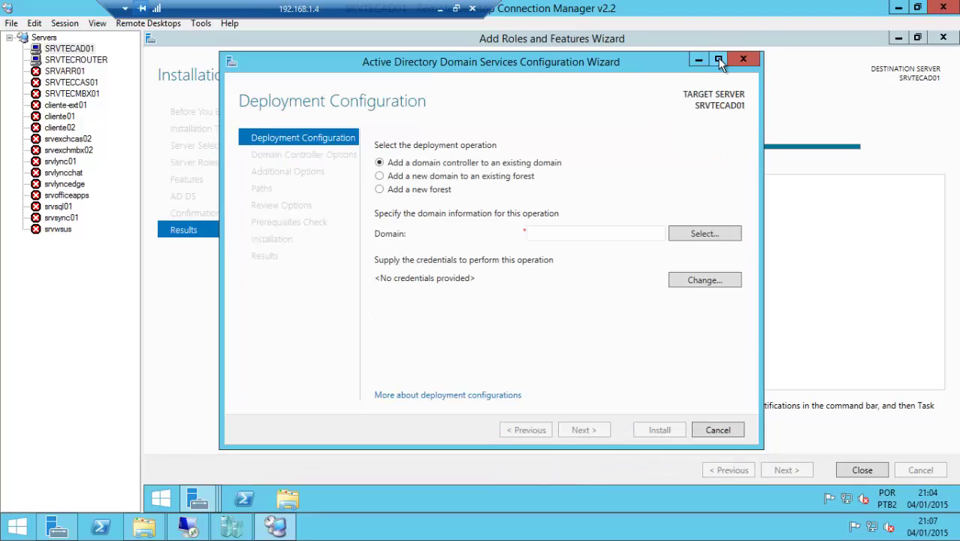
pyautogui.click(717, 58)
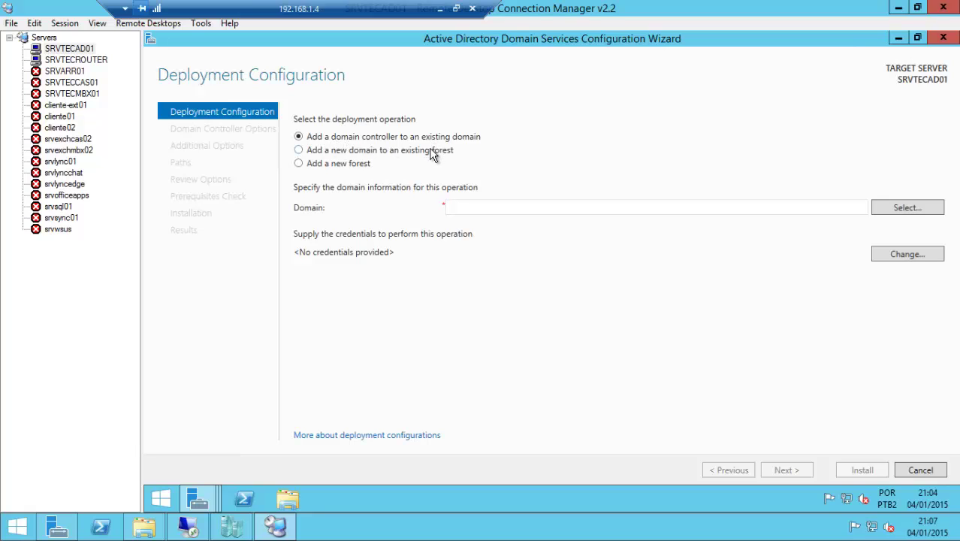
# Step: Choose to add a new forest with the root domain name tecinbase.com.br and continue to the domain controller options
pyautogui.click(321, 152)
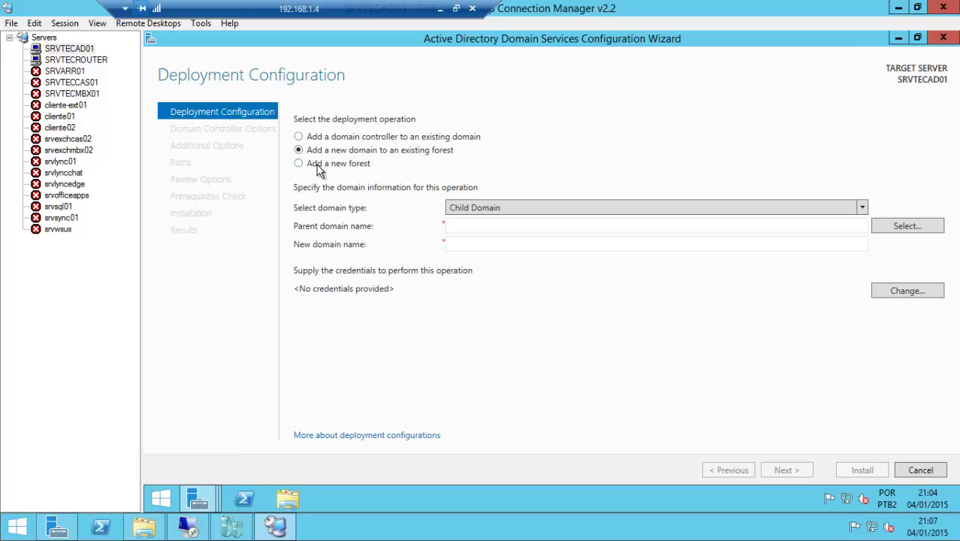
pyautogui.click(313, 166)
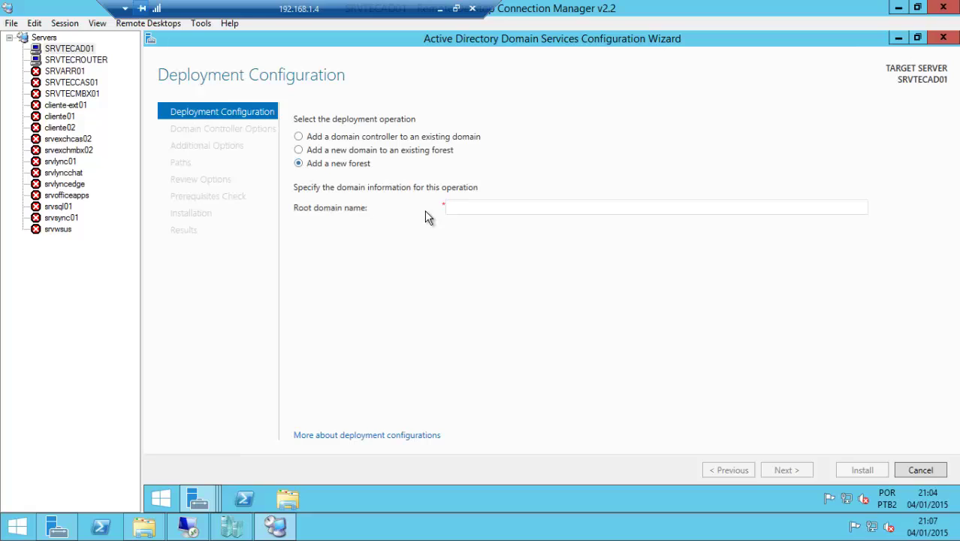
pyautogui.click(471, 208)
pyautogui.write('te')
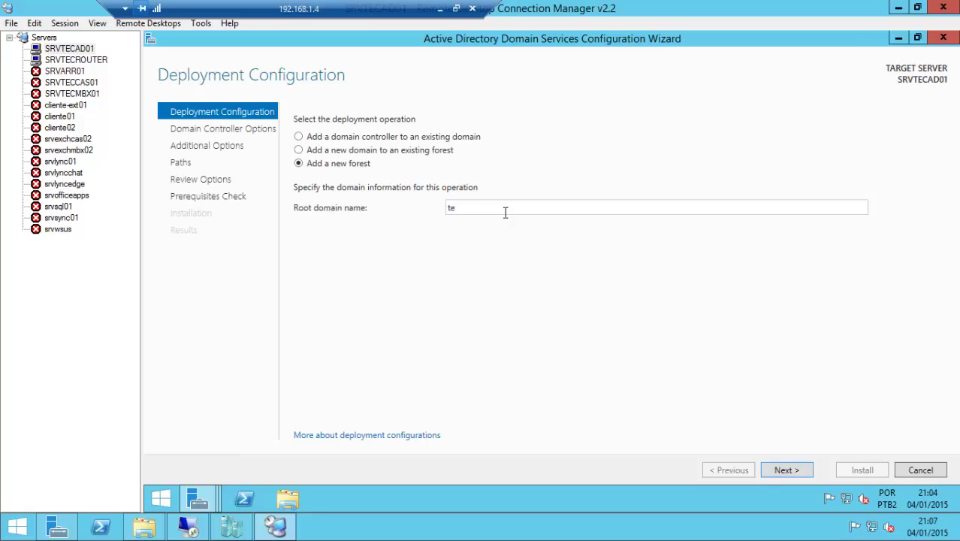
pyautogui.write('cinbase.com.br')
pyautogui.click(794, 471)
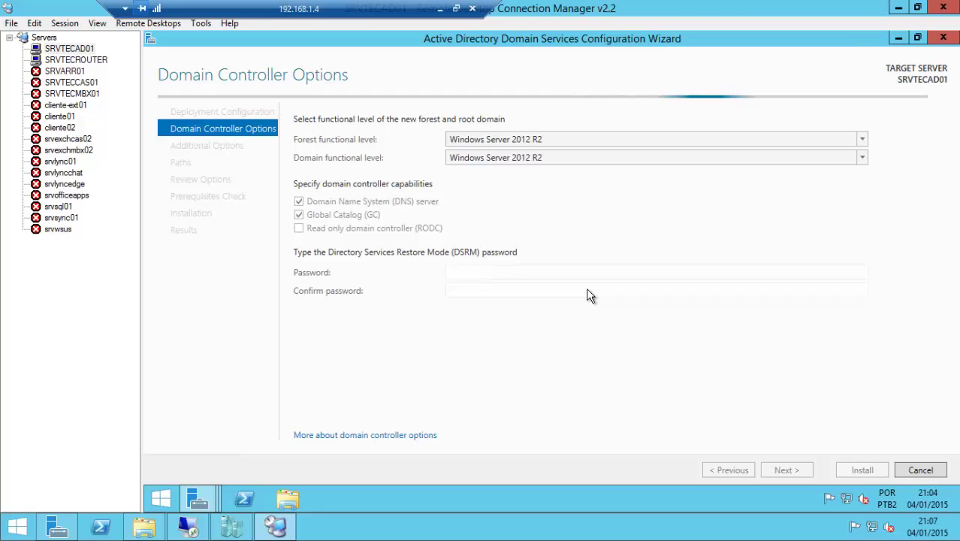
# Step: Try Windows Server 2008 as both the forest and the domain functional level and review the available levels
pyautogui.click(558, 141)
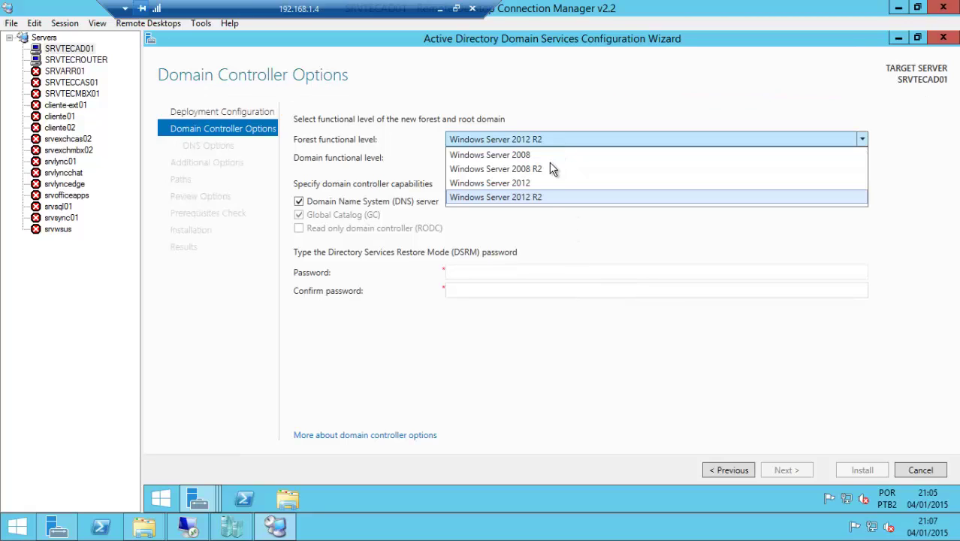
pyautogui.click(549, 138)
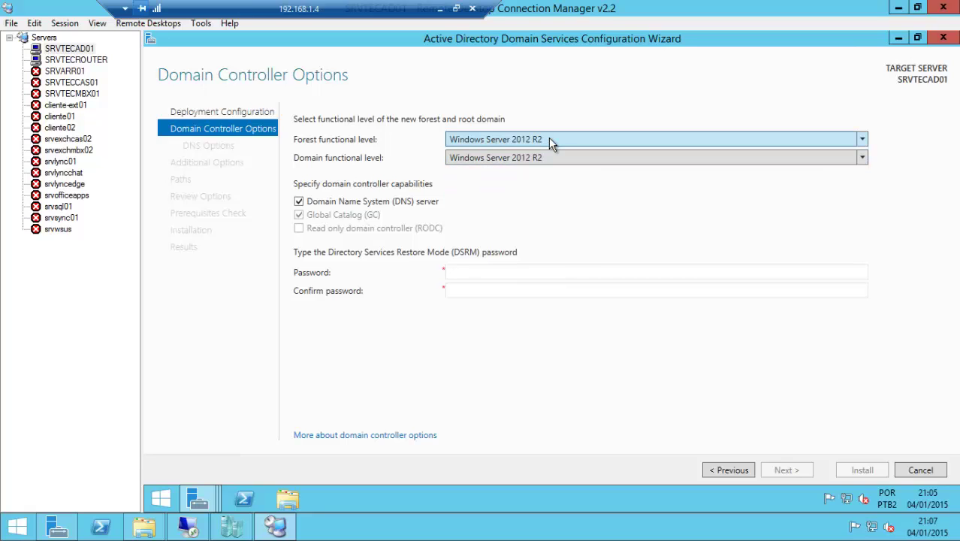
pyautogui.click(548, 158)
pyautogui.click(544, 139)
pyautogui.click(544, 139)
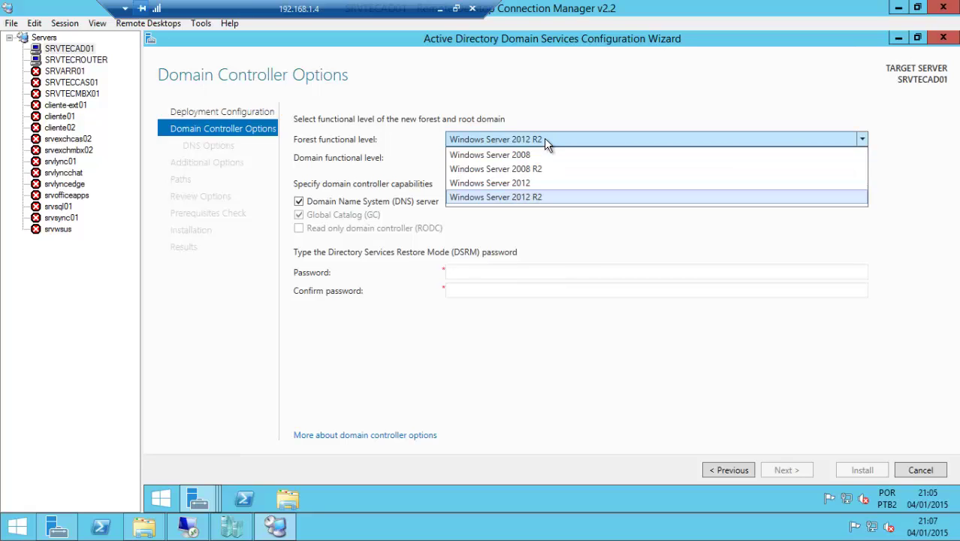
pyautogui.click(543, 156)
pyautogui.click(547, 159)
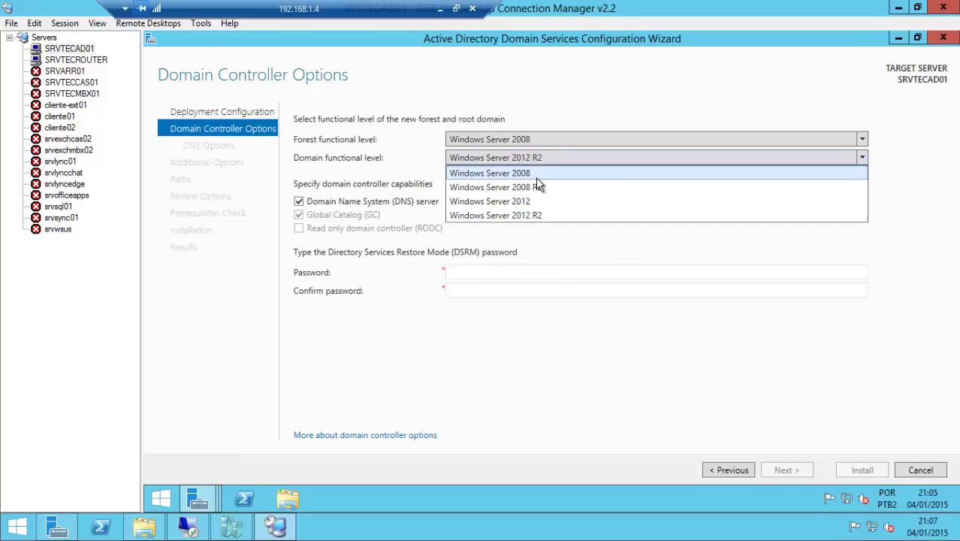
pyautogui.click(536, 176)
pyautogui.click(537, 140)
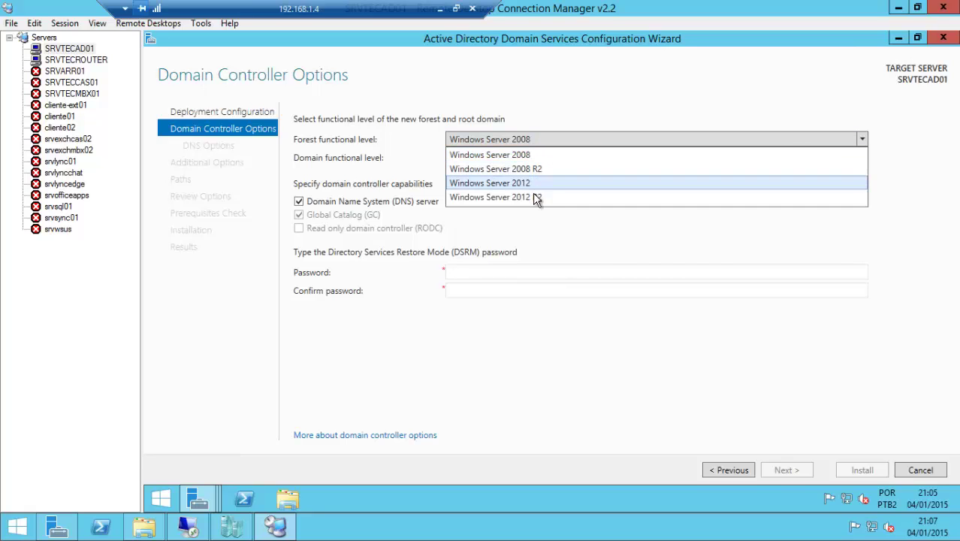
pyautogui.click(534, 143)
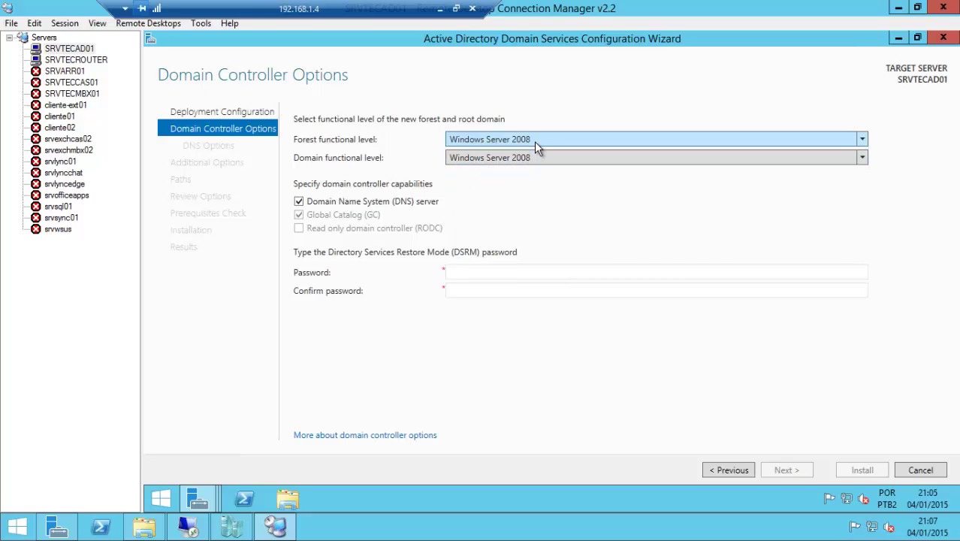
pyautogui.click(536, 143)
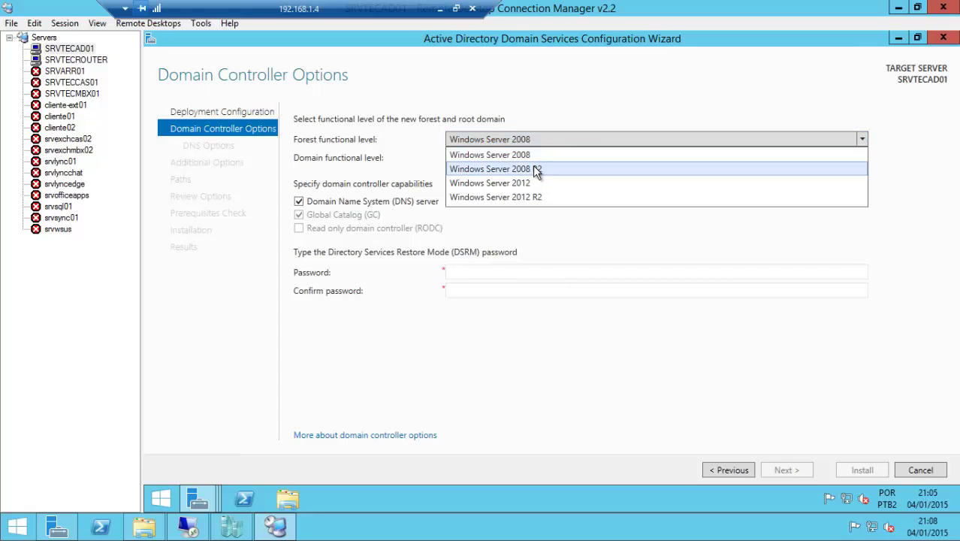
pyautogui.click(526, 154)
# Step: Set the forest functional level to Windows Server 2012 R2, enter and confirm the DSRM password, and continue
pyautogui.click(529, 140)
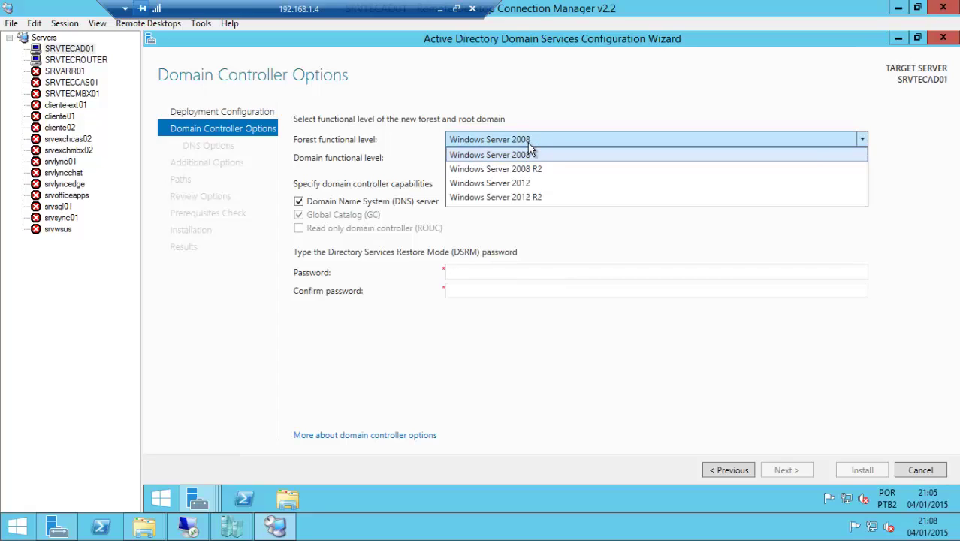
pyautogui.click(538, 198)
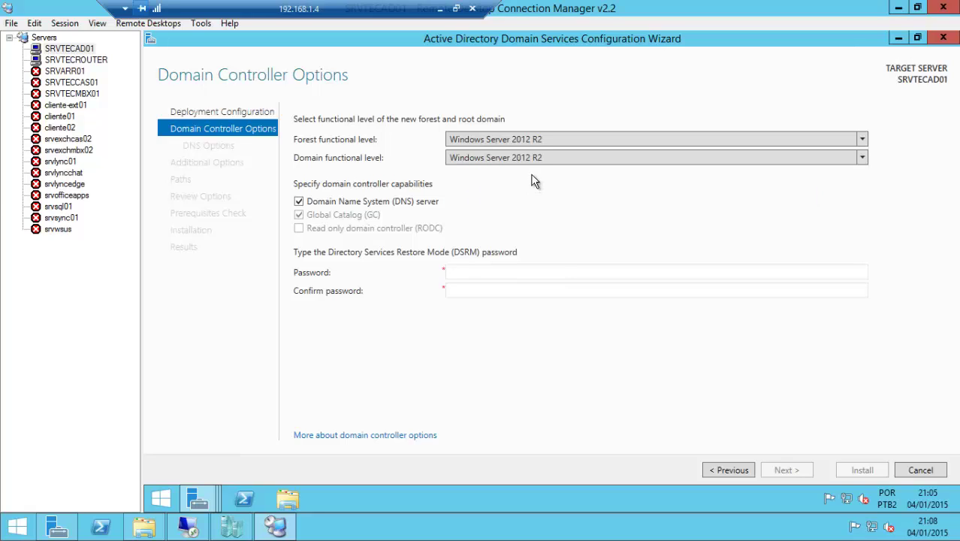
pyautogui.click(489, 273)
pyautogui.write('••••••••')
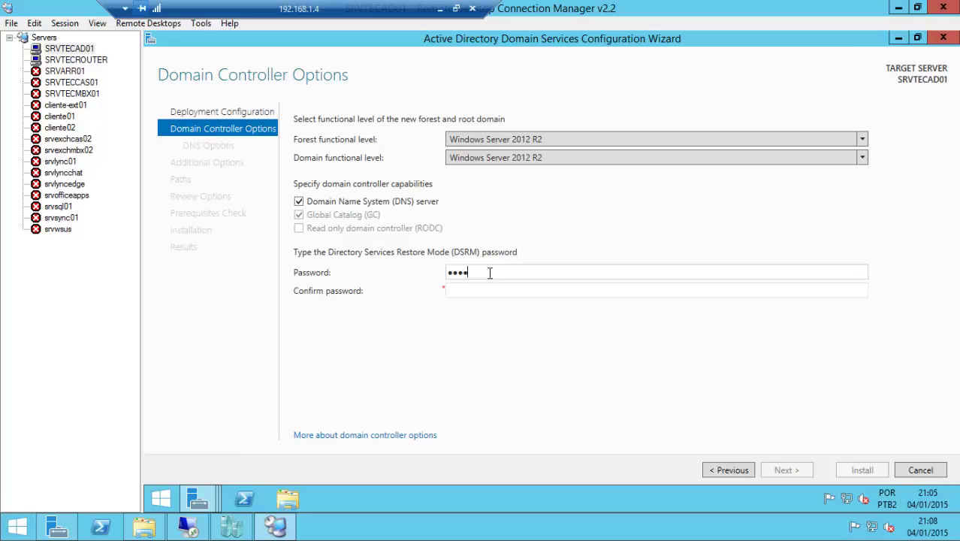
pyautogui.press('Tab')
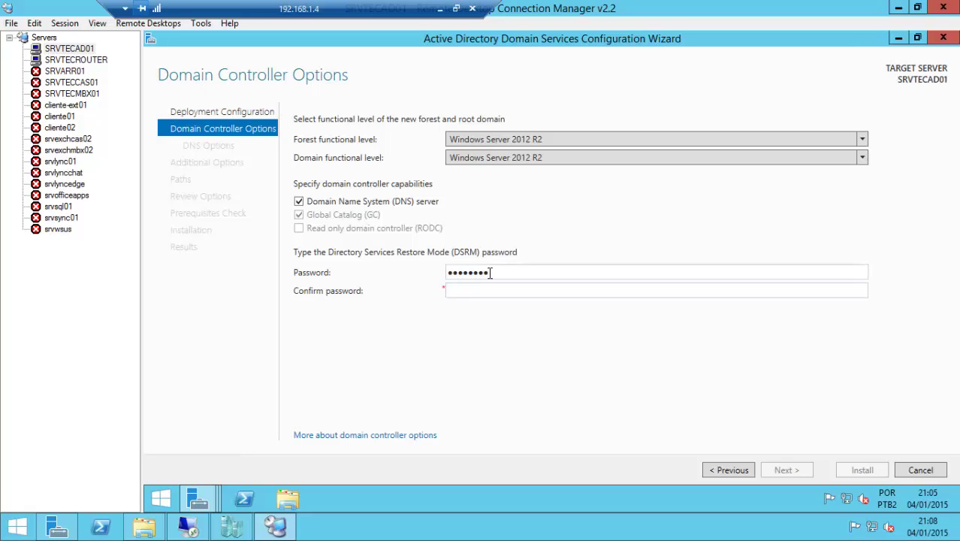
pyautogui.write('••••••••')
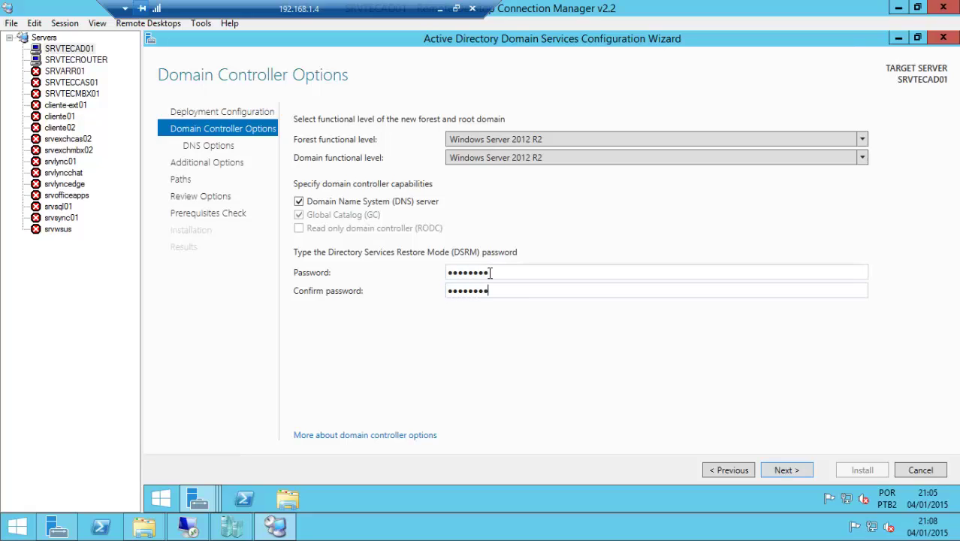
pyautogui.click(797, 470)
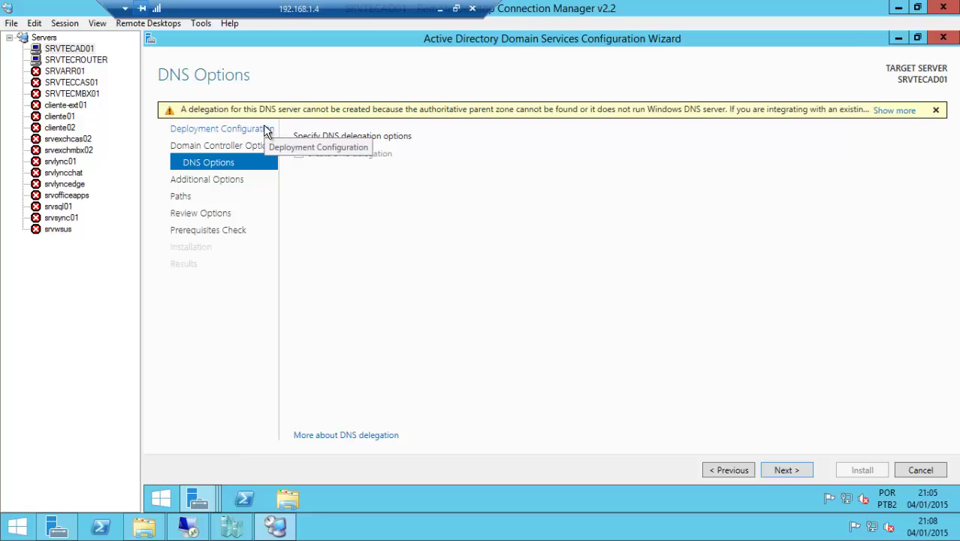
# Step: Continue past the DNS options without a delegation and accept TECINBASE as the NetBIOS domain name
pyautogui.click(801, 470)
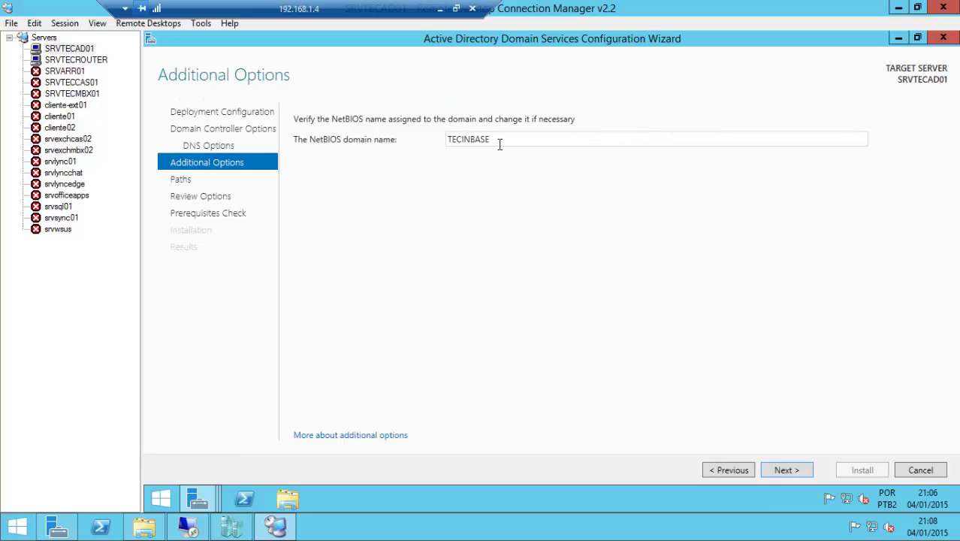
pyautogui.moveTo(506, 144); pyautogui.dragTo(421, 142)
pyautogui.click(428, 178)
pyautogui.click(797, 471)
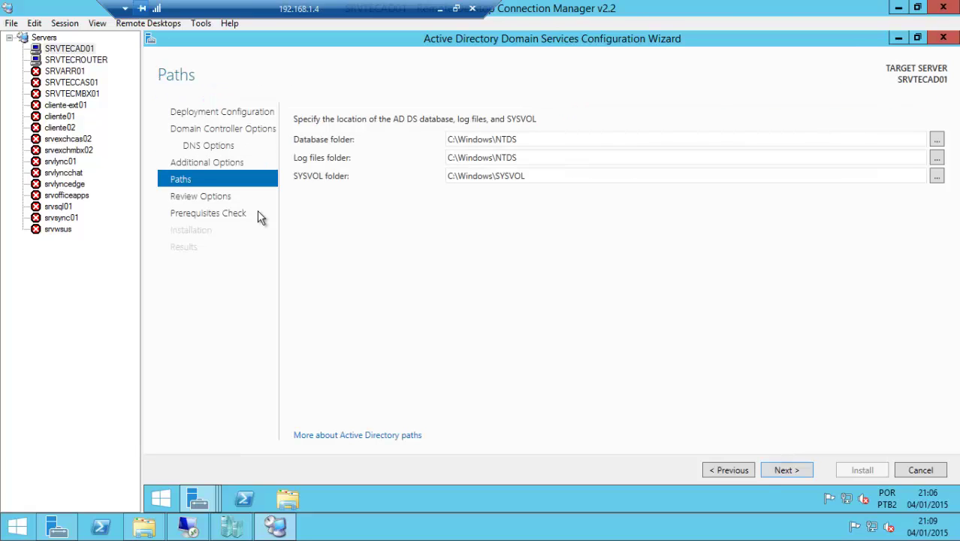
# Step: Check the server's drives in File Explorer, then accept the default database, log files and SYSVOL folders
pyautogui.doubleClick(528, 139)
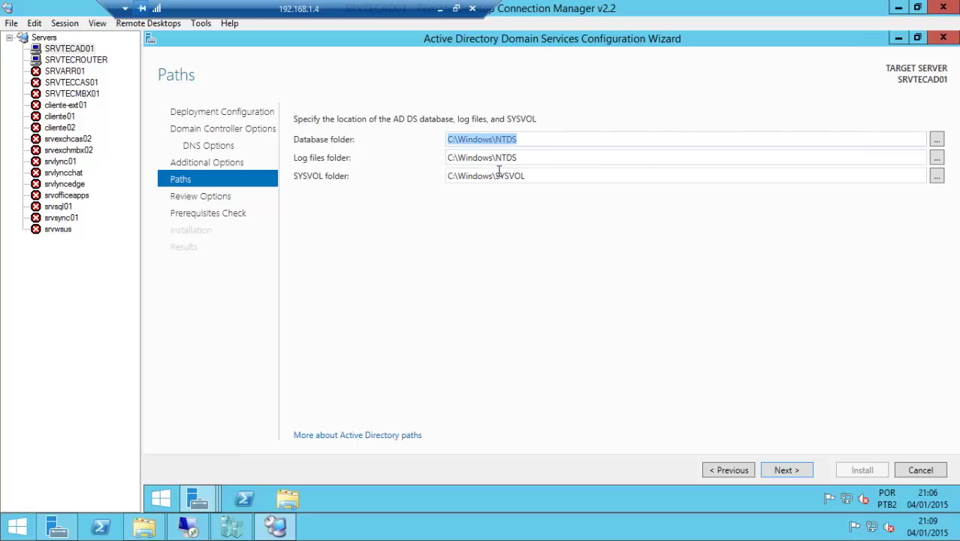
pyautogui.doubleClick(524, 175)
pyautogui.click(515, 200)
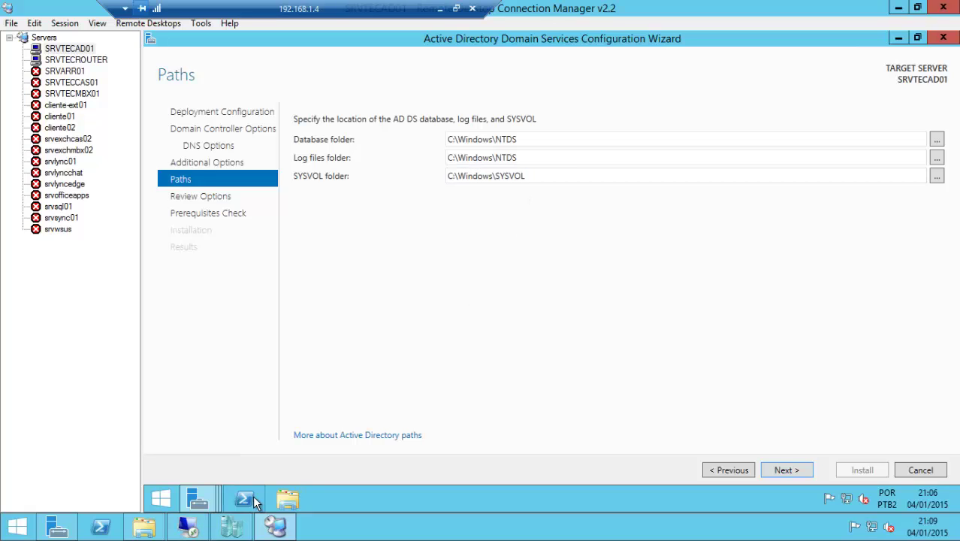
pyautogui.click(284, 499)
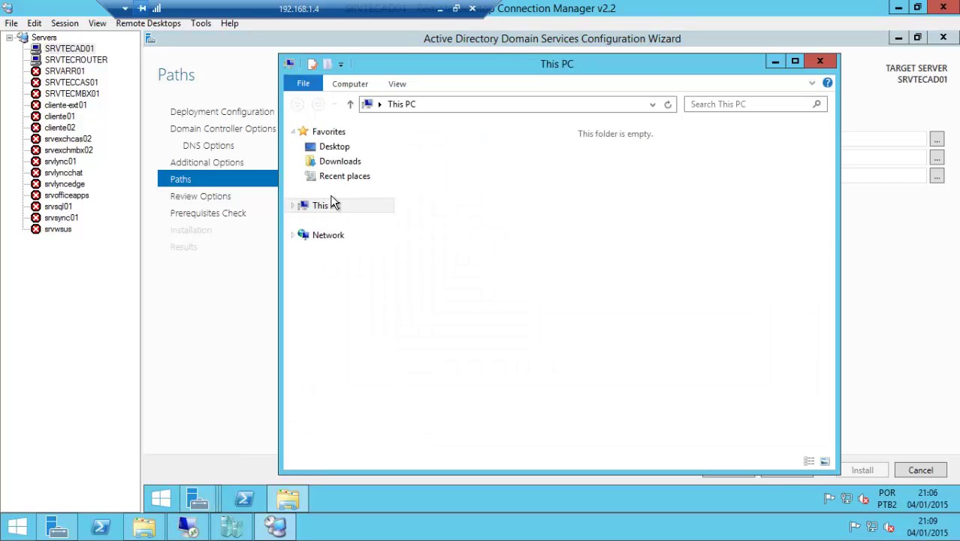
pyautogui.click(628, 308)
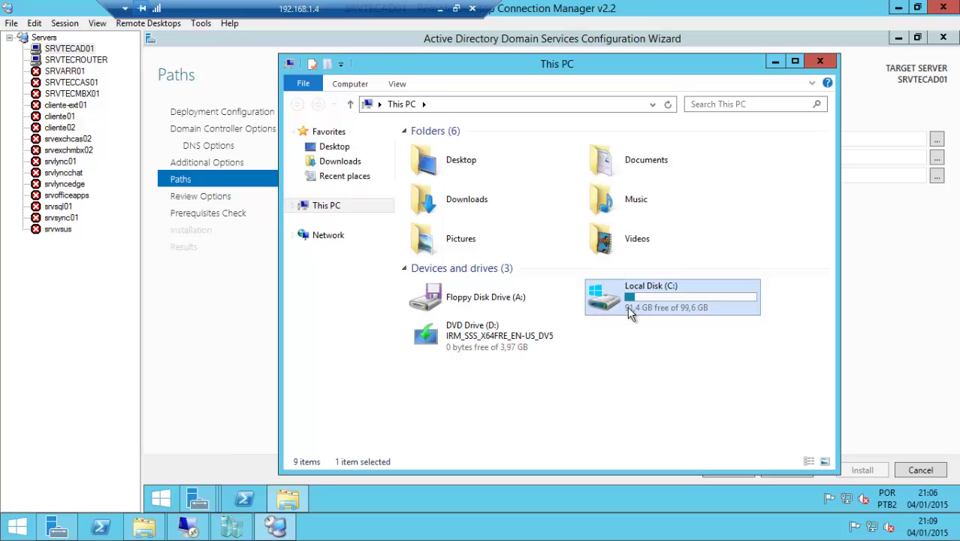
pyautogui.click(819, 62)
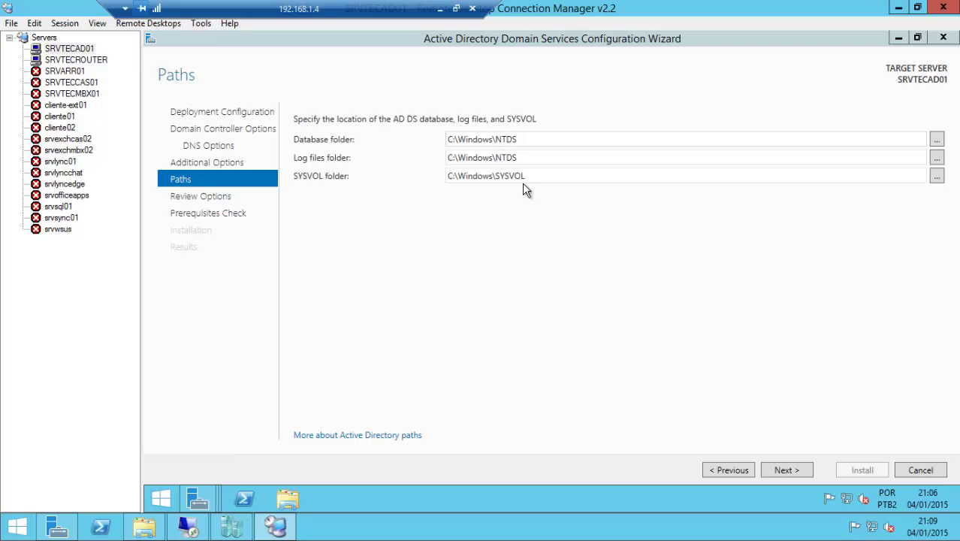
pyautogui.click(793, 471)
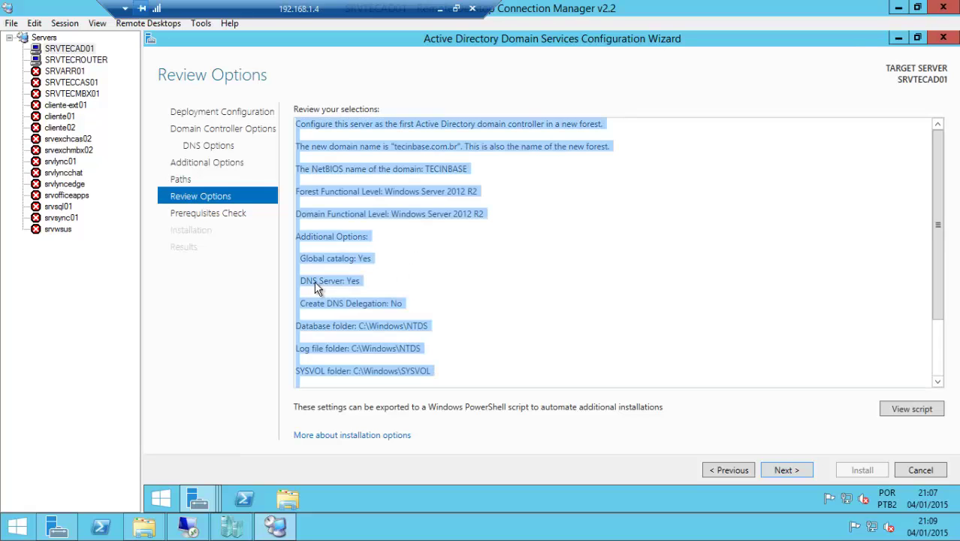
# Step: Examine the summary of selections, including the DNS server, DNS delegation, and database, log and SYSVOL folder settings
pyautogui.hotkey('ctrl', 'a')
pyautogui.click(378, 294)
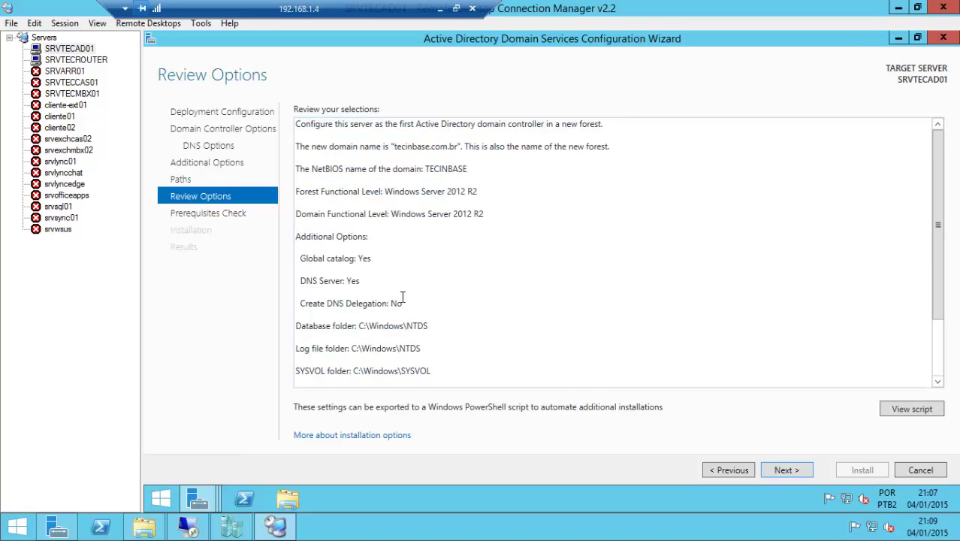
pyautogui.scroll(-2, 398, 297)
pyautogui.doubleClick(308, 214)
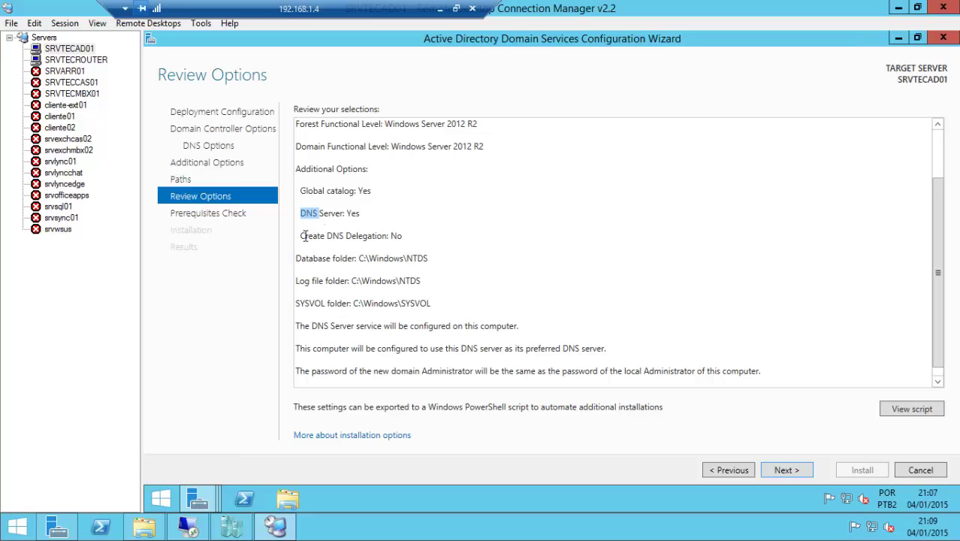
pyautogui.moveTo(300, 235); pyautogui.dragTo(403, 239)
pyautogui.click(392, 240)
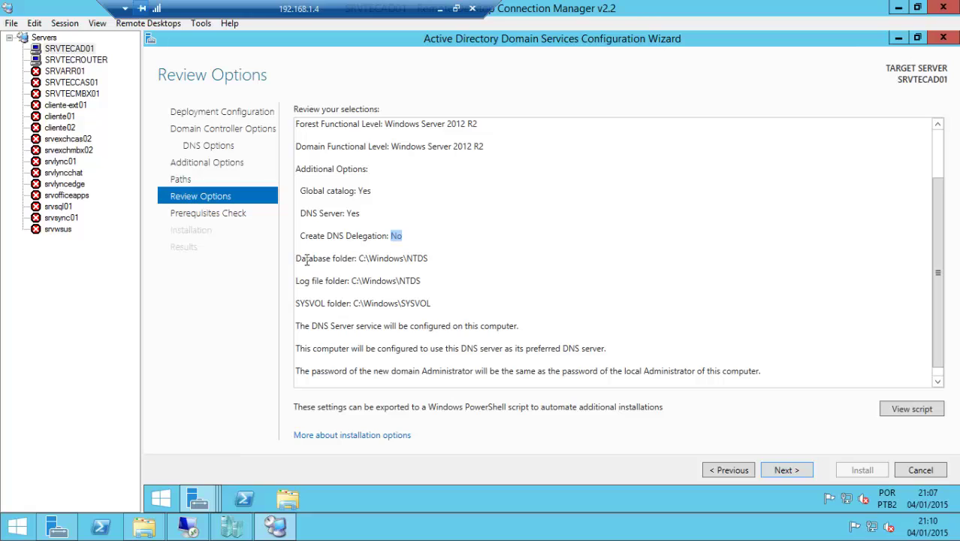
pyautogui.moveTo(307, 260); pyautogui.dragTo(388, 287)
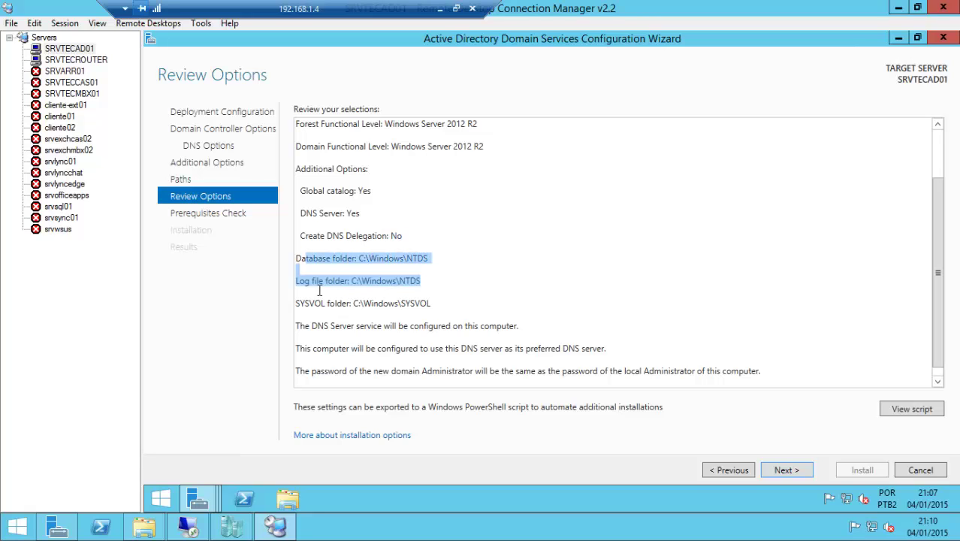
pyautogui.moveTo(299, 303); pyautogui.dragTo(448, 305)
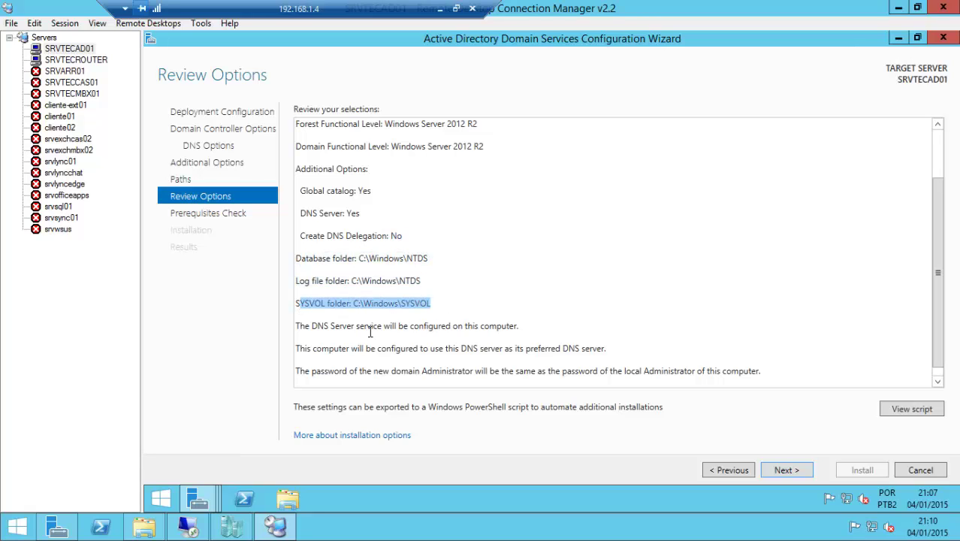
pyautogui.click(689, 313)
pyautogui.scroll(-1, 688, 313)
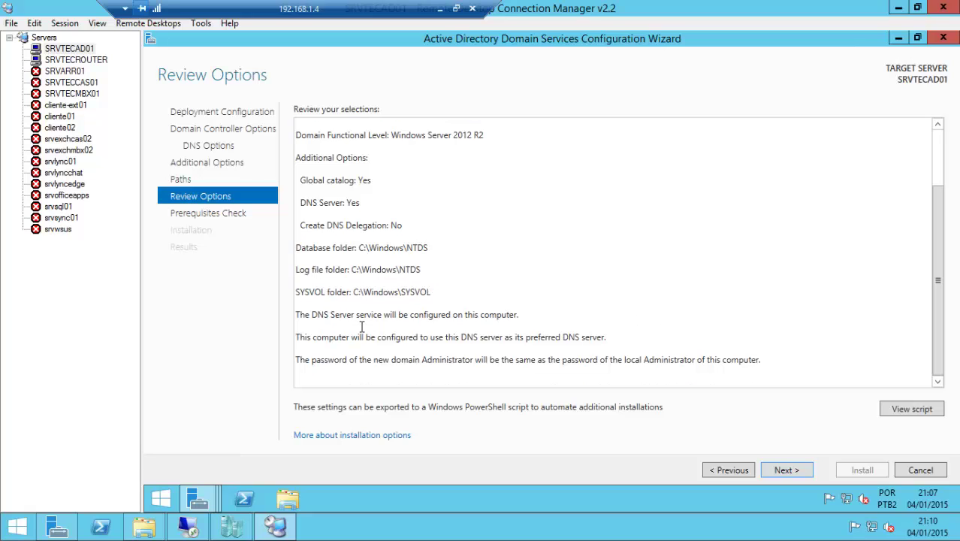
pyautogui.moveTo(297, 315); pyautogui.dragTo(540, 313)
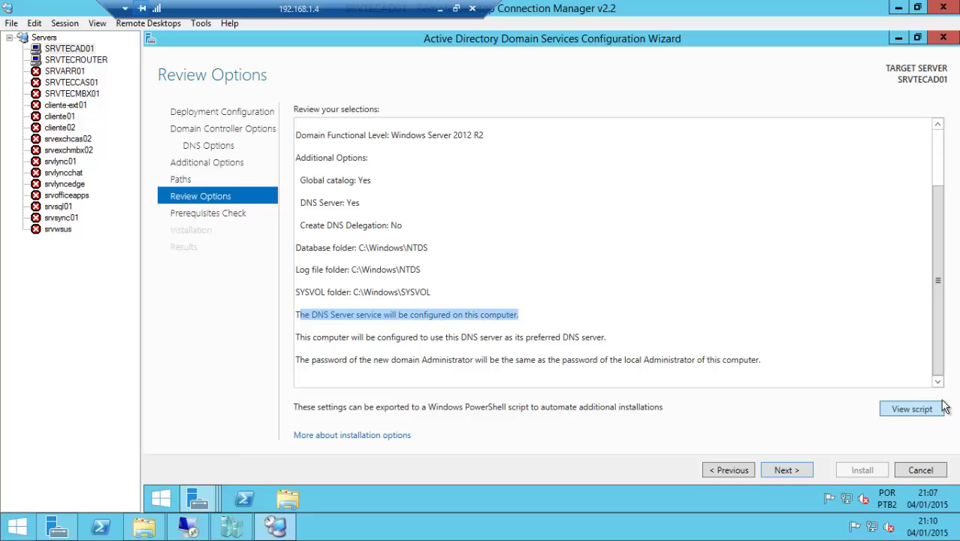
# Step: View the generated PowerShell deployment script, close it, run the prerequisites check and start the domain controller installation
pyautogui.click(911, 407)
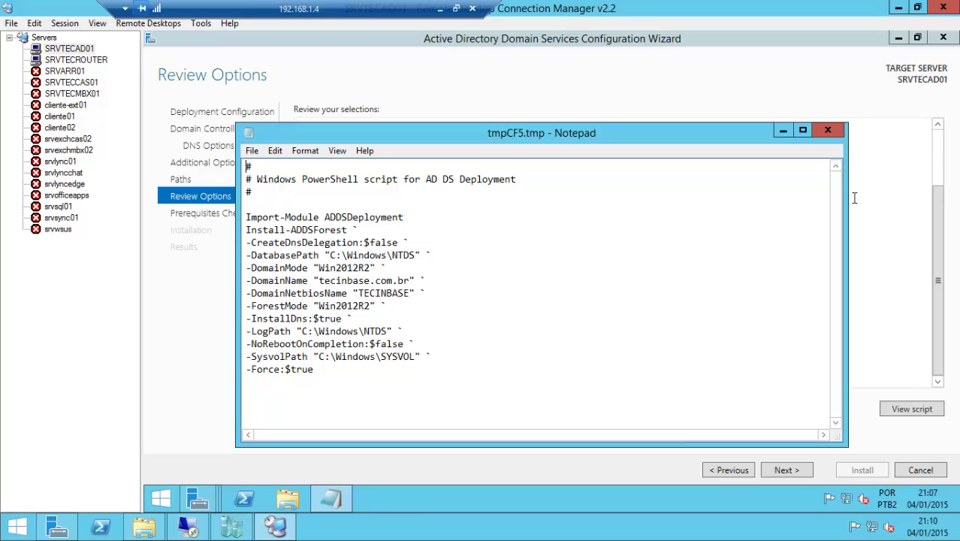
pyautogui.click(827, 131)
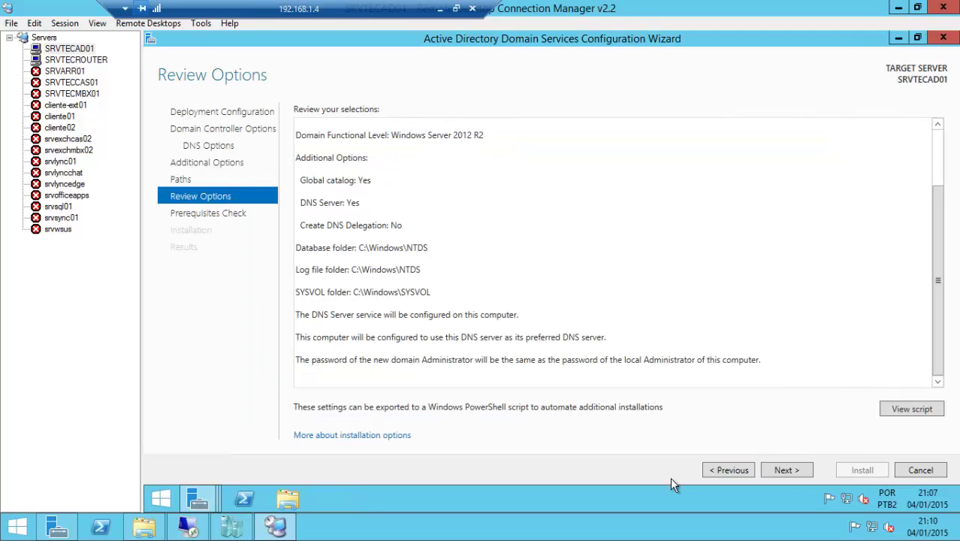
pyautogui.click(786, 470)
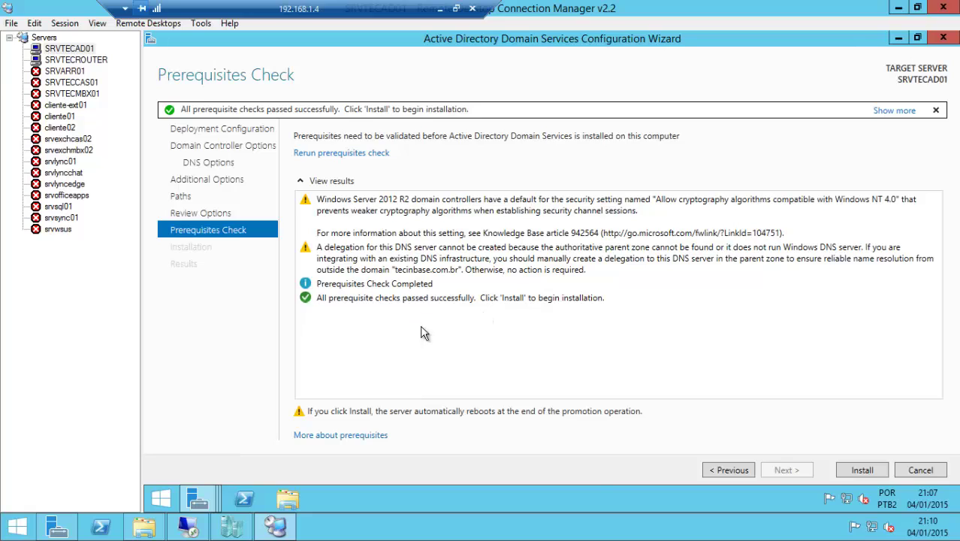
pyautogui.click(861, 470)
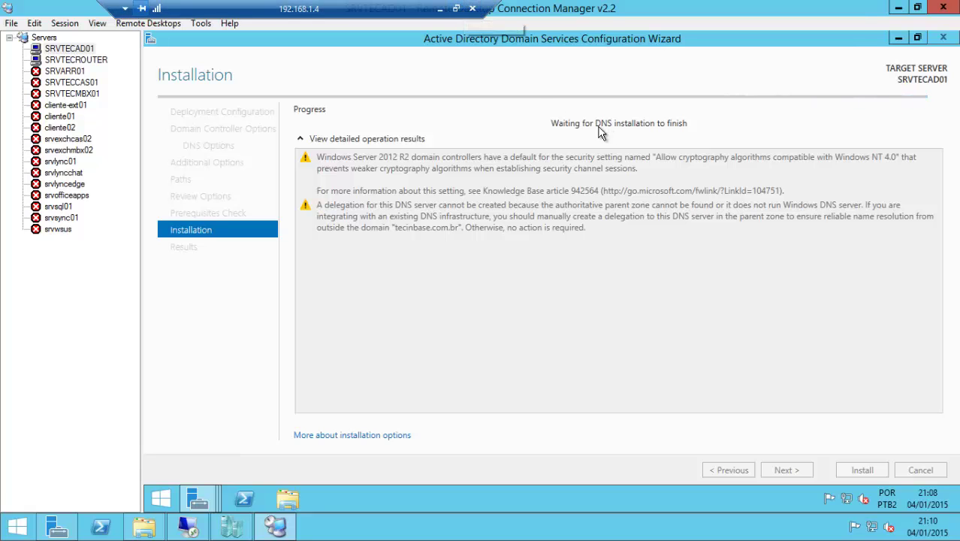
pyautogui.click(456, 12)
pyautogui.click(449, 526)
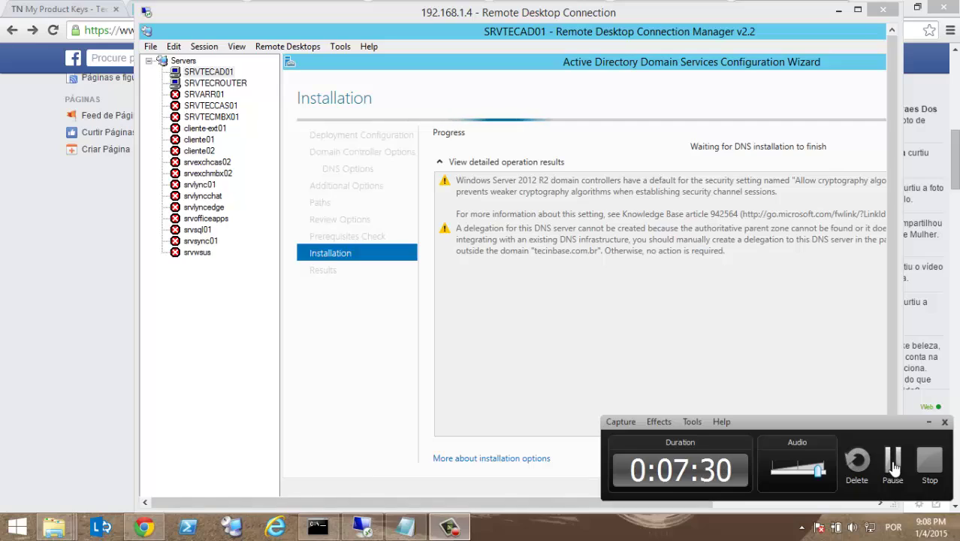
pyautogui.click(892, 460)
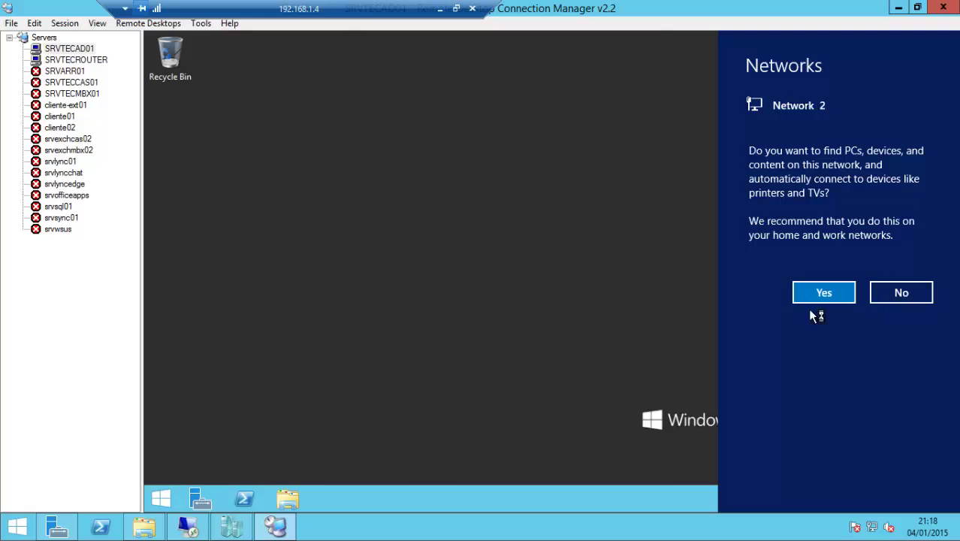
# Step: Allow device discovery on Network 2 and open Administrative Tools on SRVTECAD01 in a maximized window
pyautogui.click(824, 294)
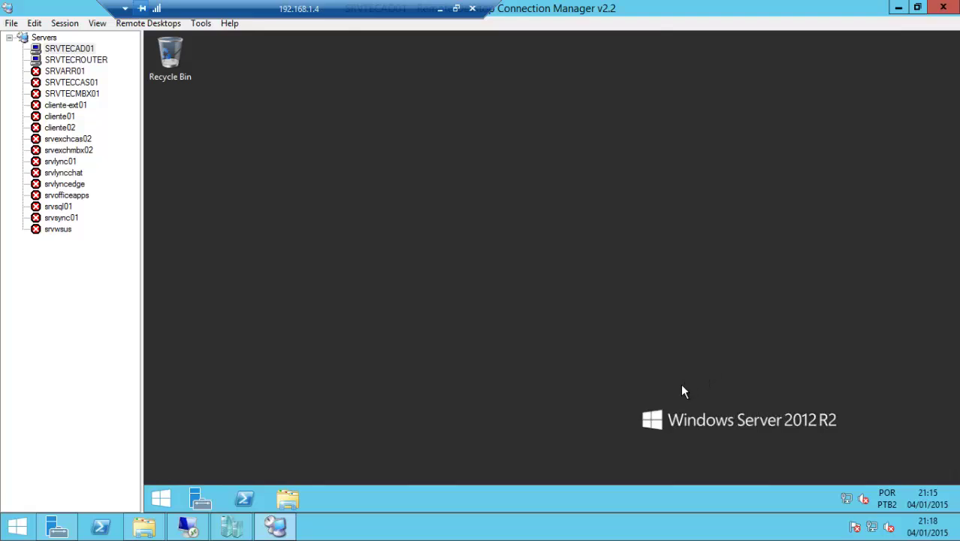
pyautogui.click(166, 498)
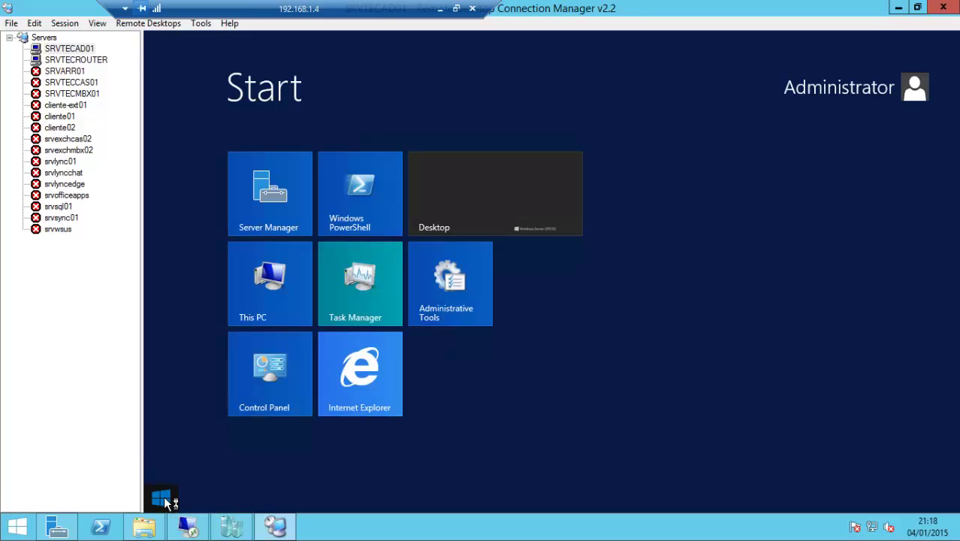
pyautogui.click(458, 301)
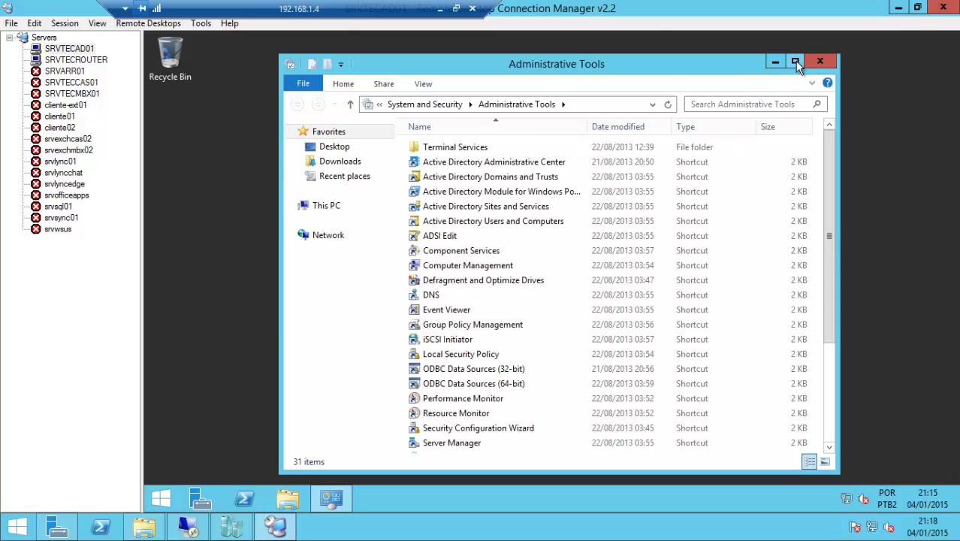
pyautogui.click(795, 61)
# Step: Highlight the Active Directory shortcuts together with ADSI Edit and DNS among the administrative tools
pyautogui.click(351, 135)
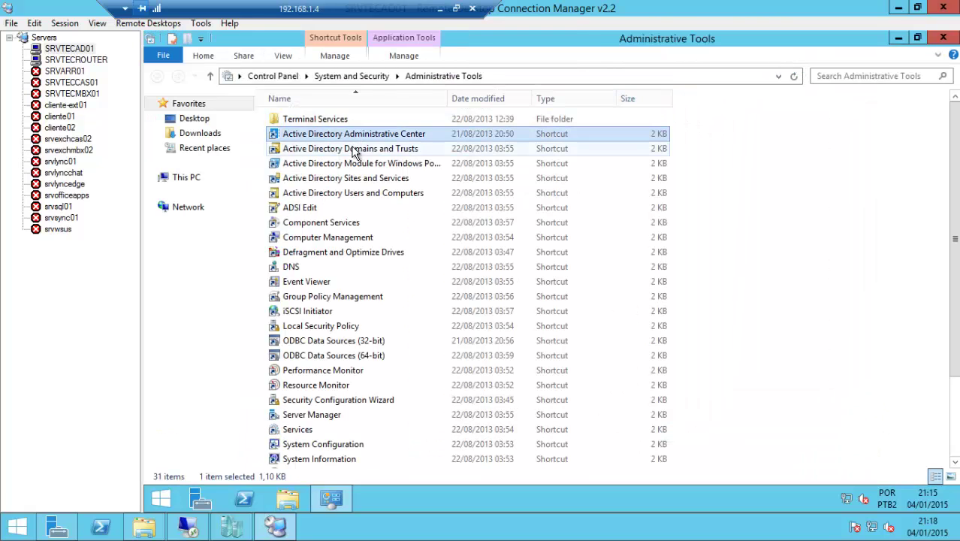
pyautogui.moveTo(356, 152); pyautogui.dragTo(308, 210)
pyautogui.keyDown('ctrl'); pyautogui.click(292, 269); pyautogui.keyUp('ctrl')
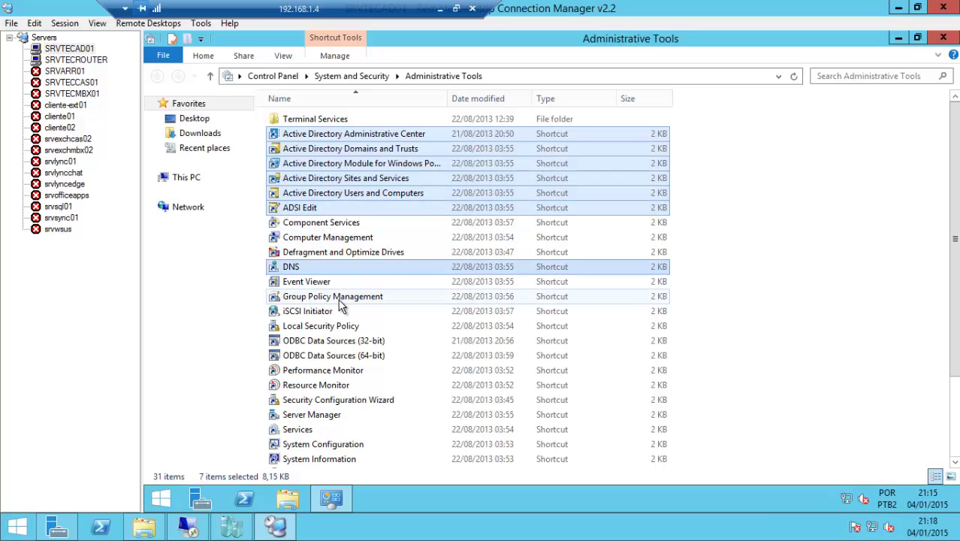
# Step: Open the DNS management console and expand SRVTECAD01 and its forward lookup zones
pyautogui.click(306, 268)
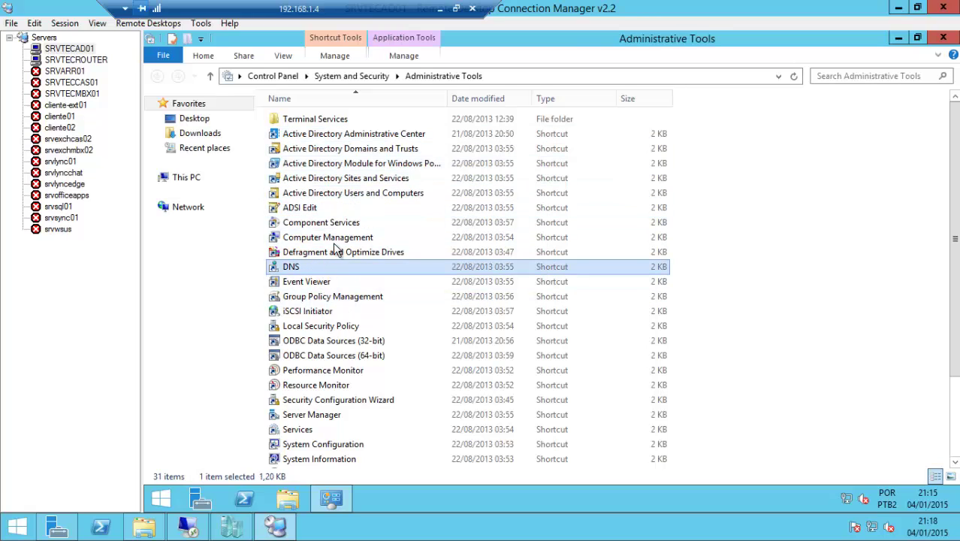
pyautogui.press('Return')
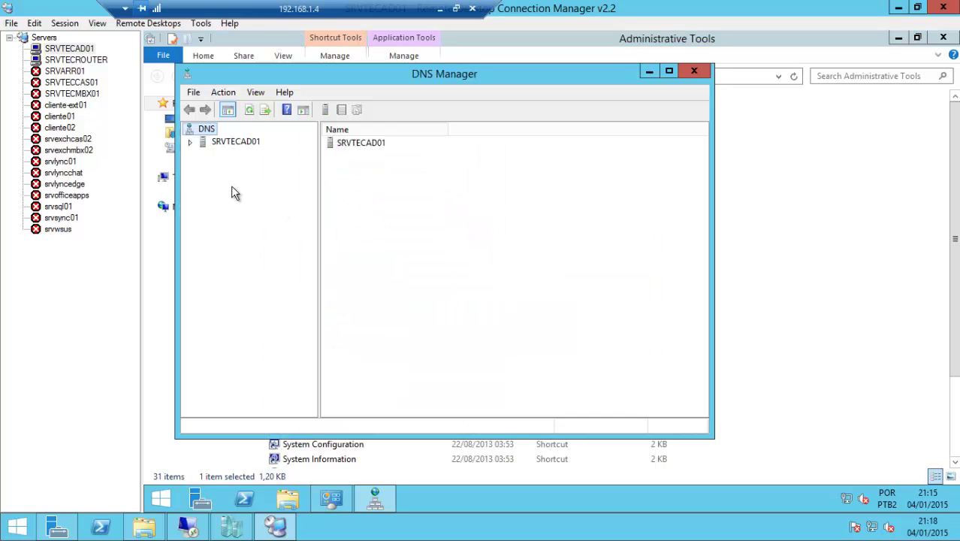
pyautogui.click(190, 141)
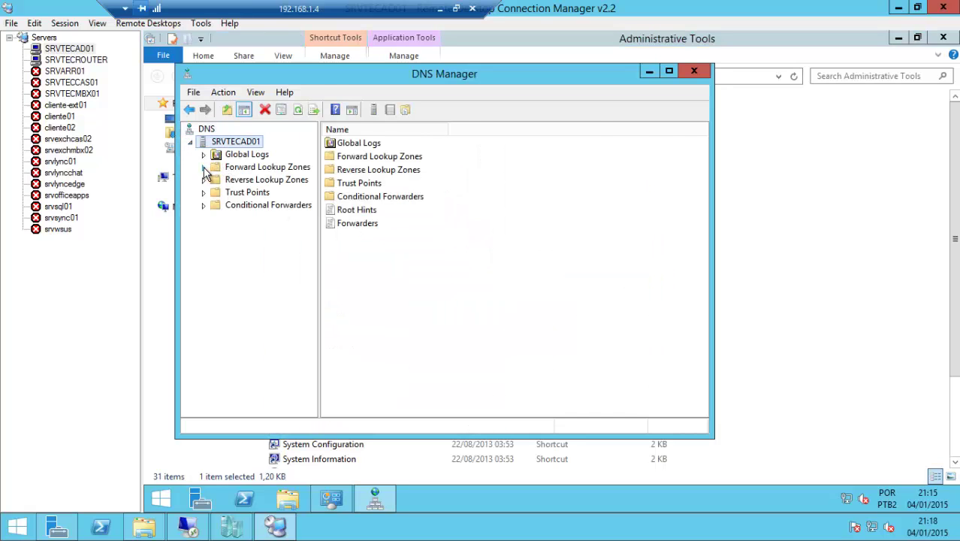
pyautogui.click(205, 168)
# Step: Start a new reverse lookup zone as an Active Directory-stored primary zone replicated to all DNS servers on domain controllers in this domain
pyautogui.click(239, 206)
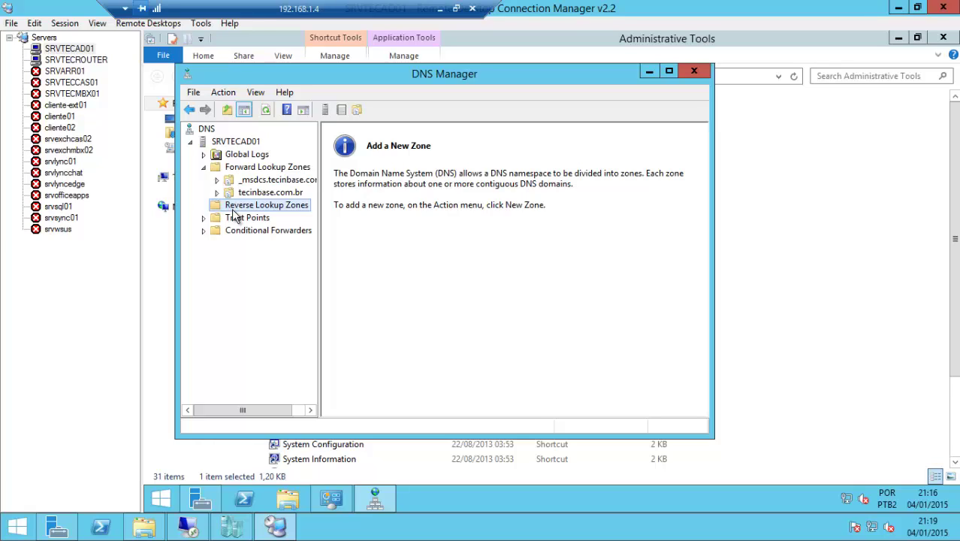
pyautogui.rightClick(232, 211)
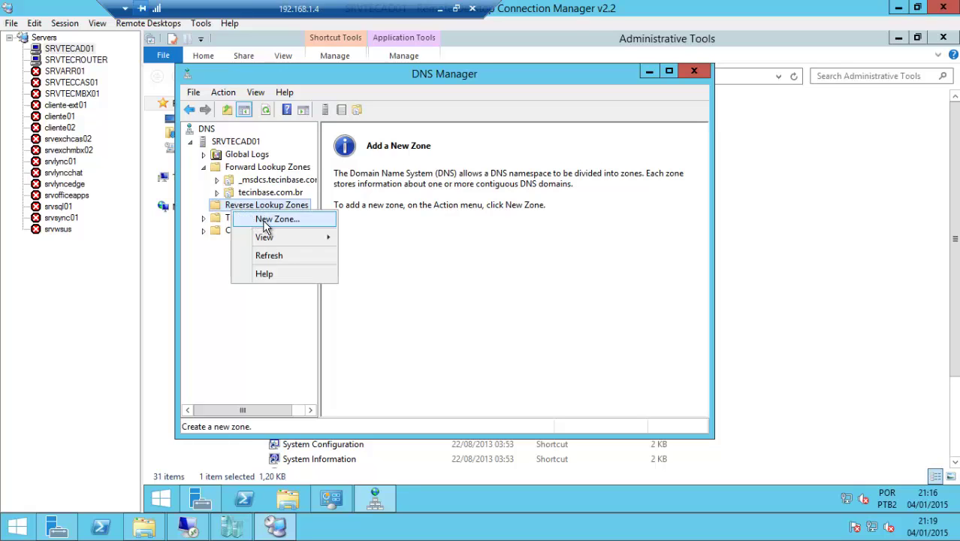
pyautogui.click(274, 223)
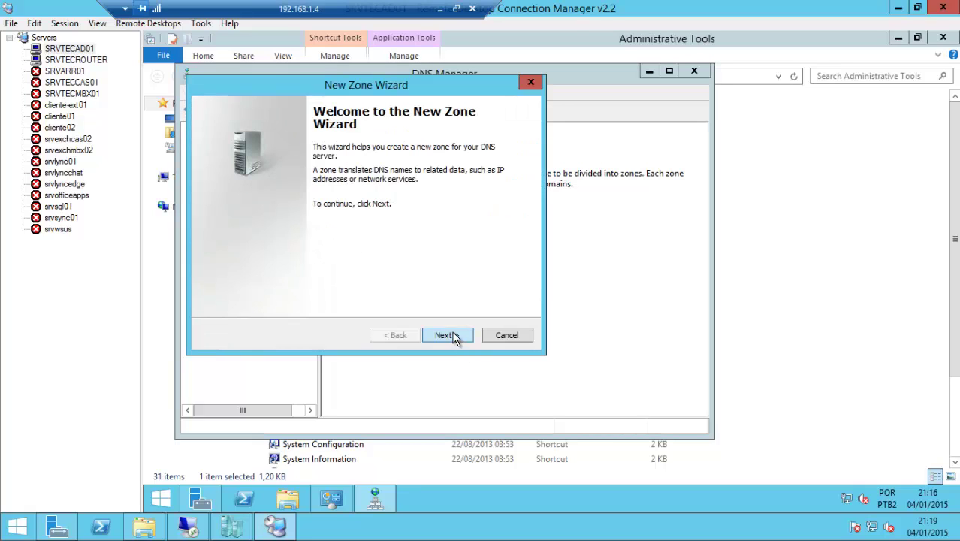
pyautogui.click(452, 336)
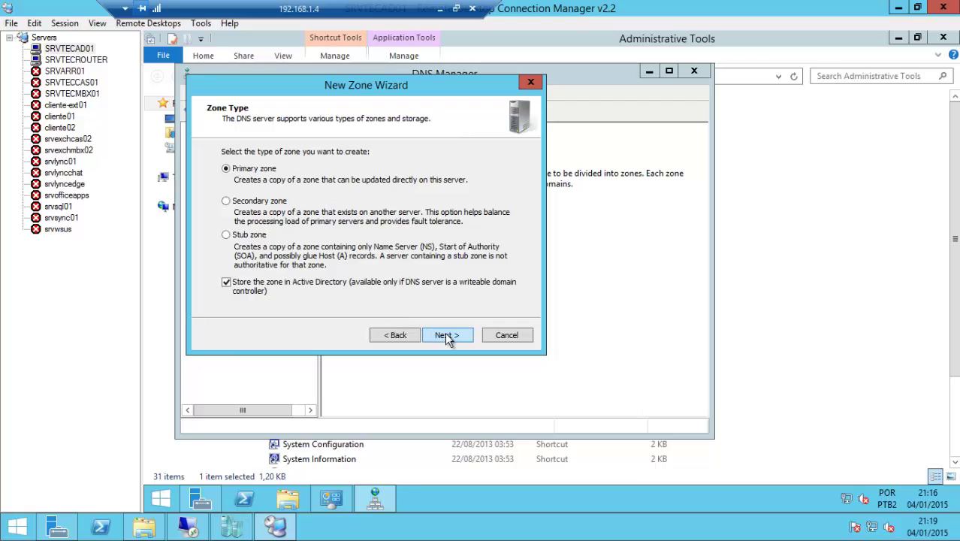
pyautogui.click(448, 338)
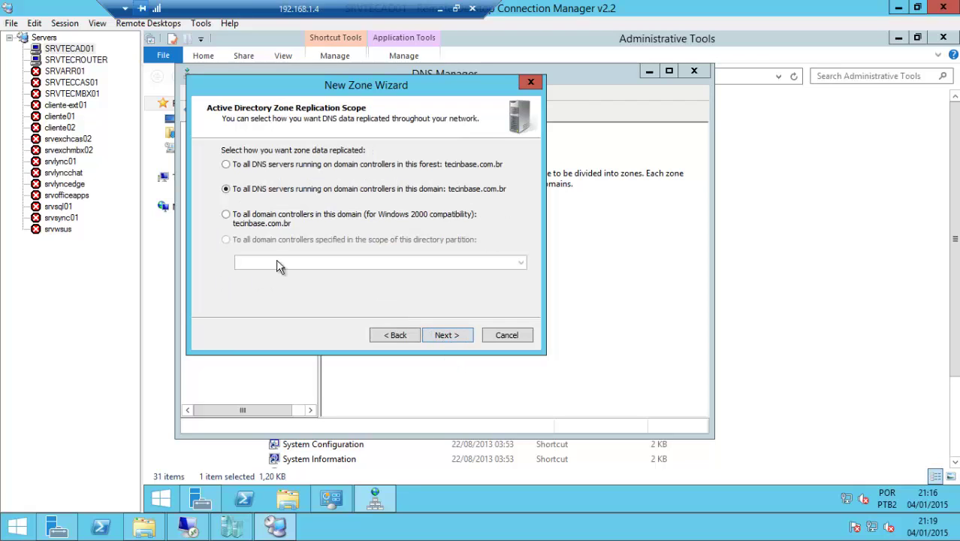
pyautogui.click(446, 337)
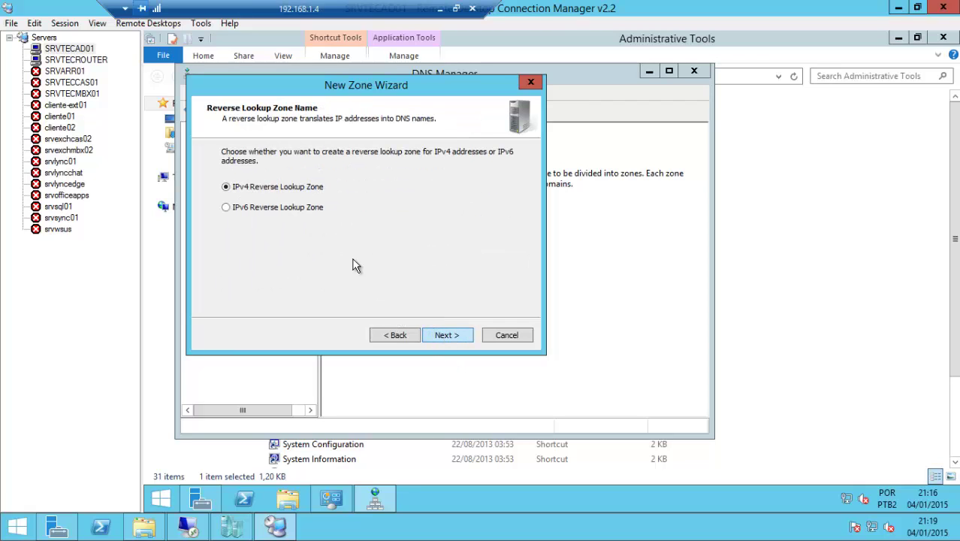
# Step: Finish the IPv4 reverse zone with network ID 172.16.0 and secure-only dynamic updates, then show its records in a maximized window
pyautogui.click(429, 334)
pyautogui.write('172.16 .0 .')
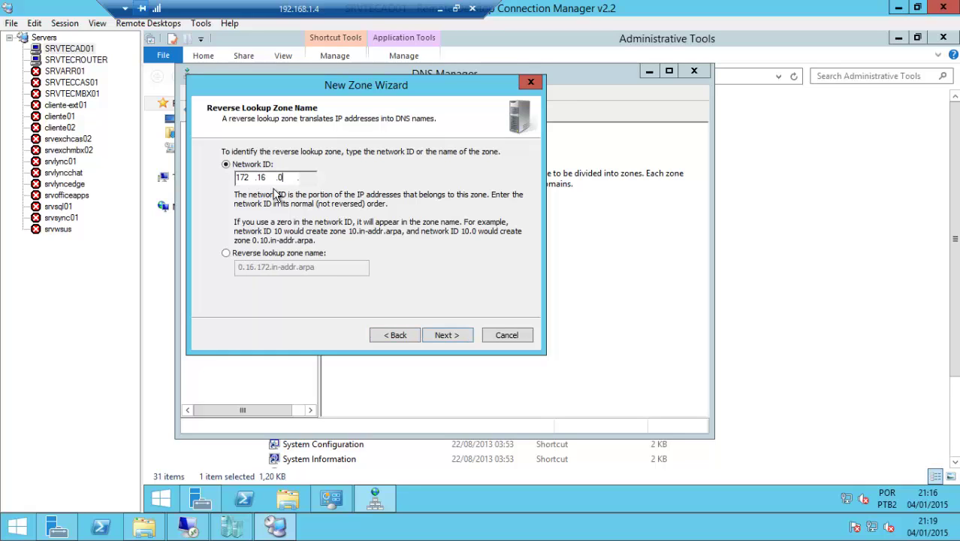
pyautogui.click(452, 337)
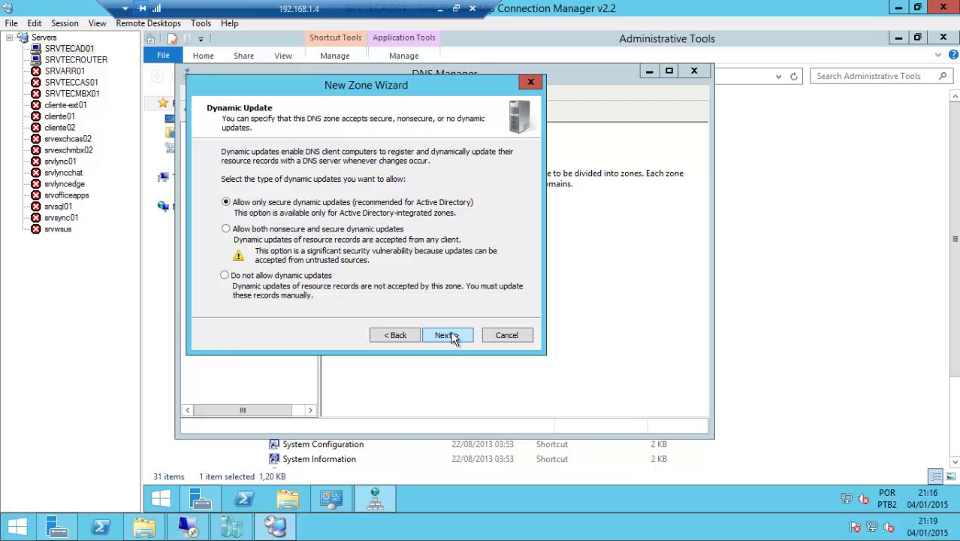
pyautogui.click(450, 336)
pyautogui.click(447, 336)
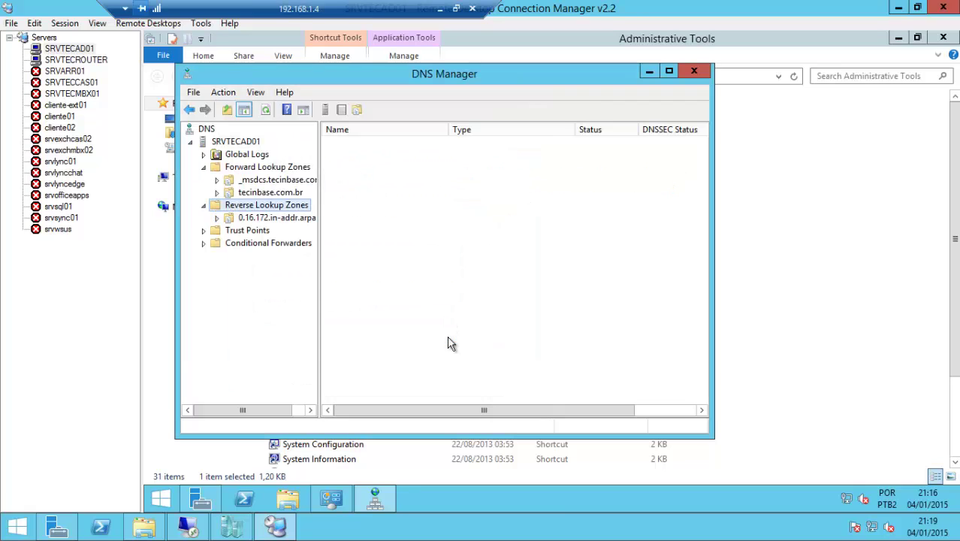
pyautogui.click(250, 219)
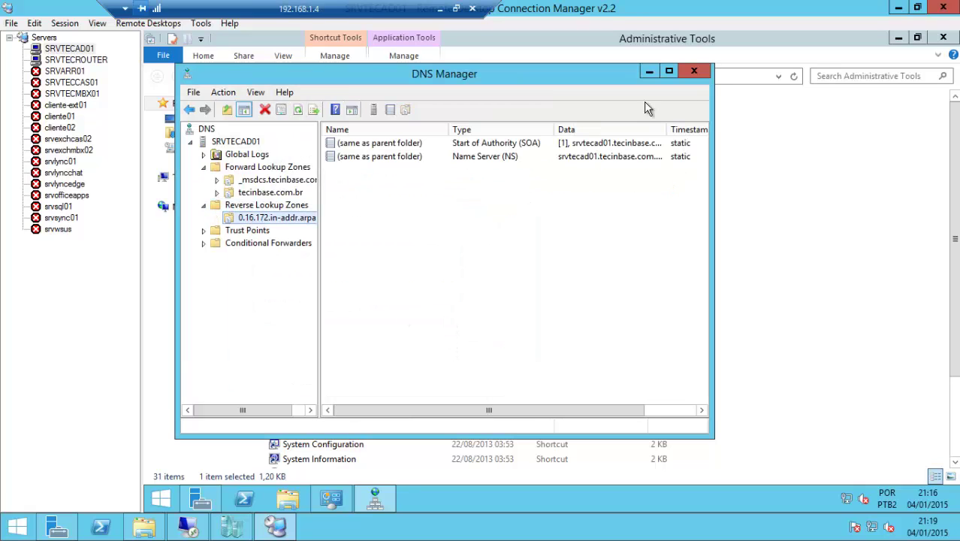
pyautogui.click(669, 71)
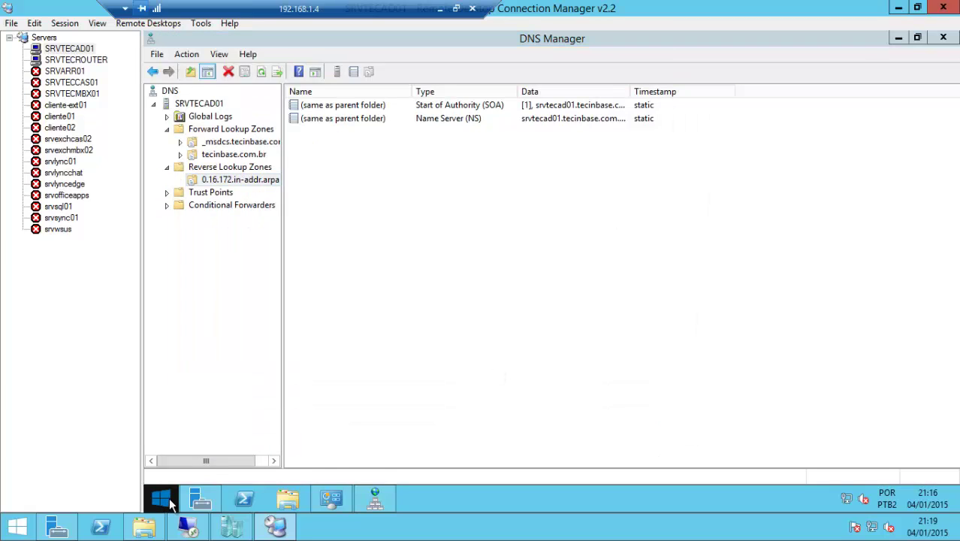
# Step: Open Command Prompt as administrator and run ipconfig /registerdns to register the server's DNS records
pyautogui.rightClick(164, 502)
pyautogui.click(167, 499)
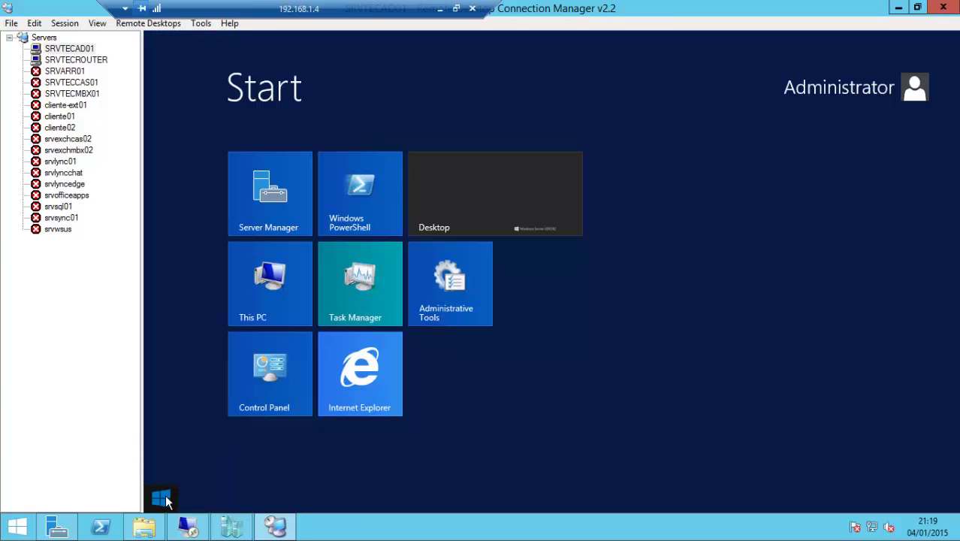
pyautogui.write('cmd')
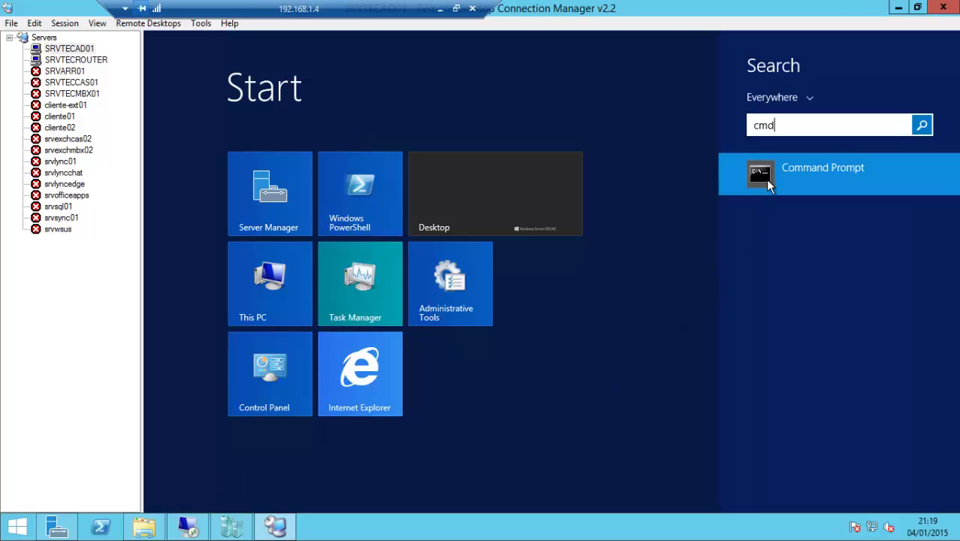
pyautogui.rightClick(767, 179)
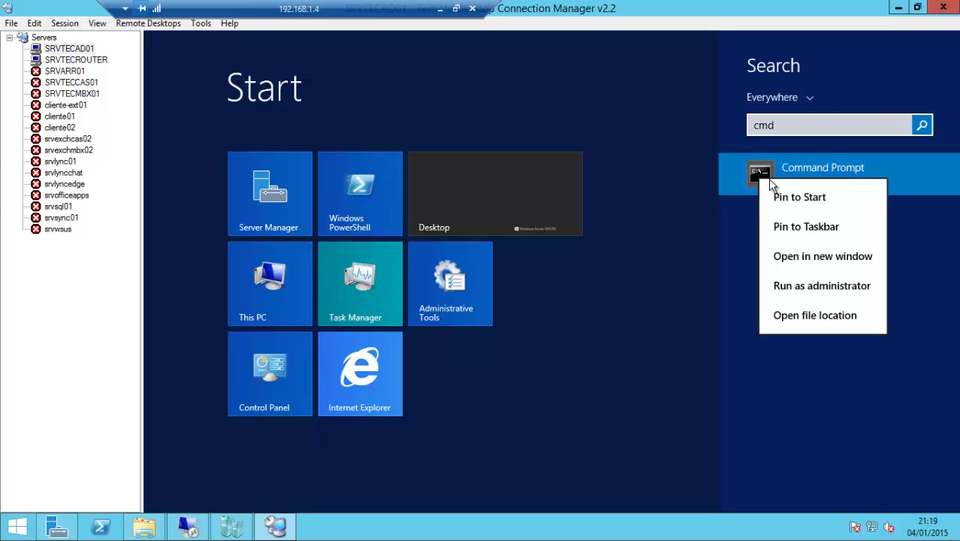
pyautogui.click(823, 289)
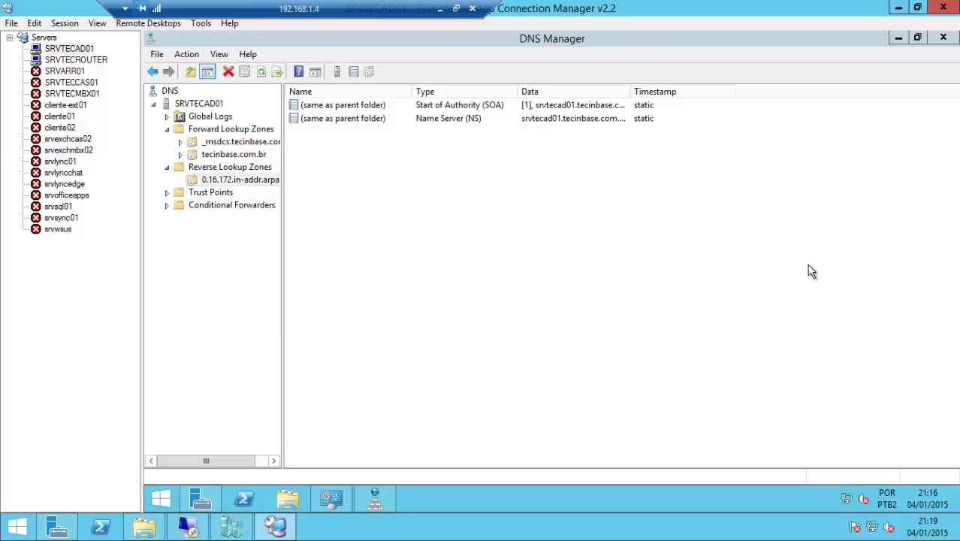
pyautogui.write('ip')
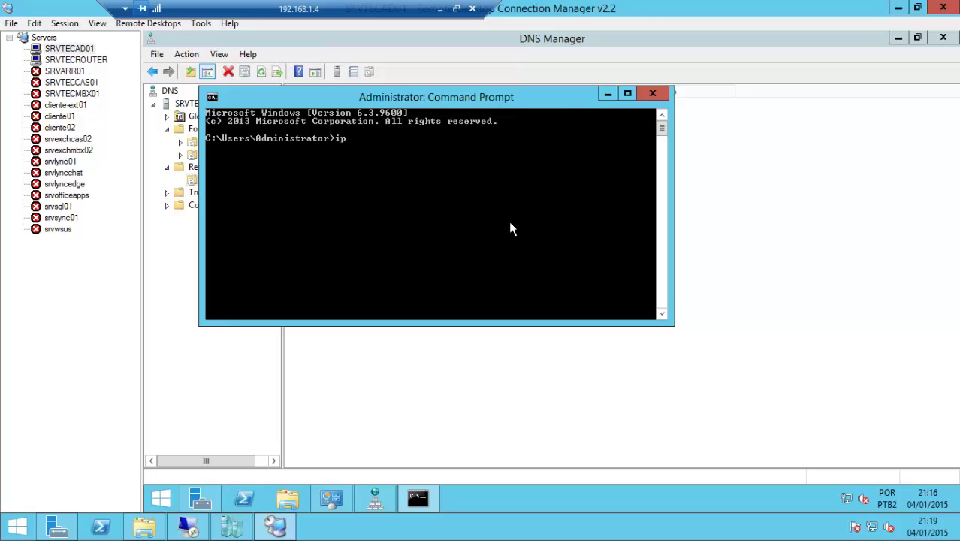
pyautogui.write('config /registerdns')
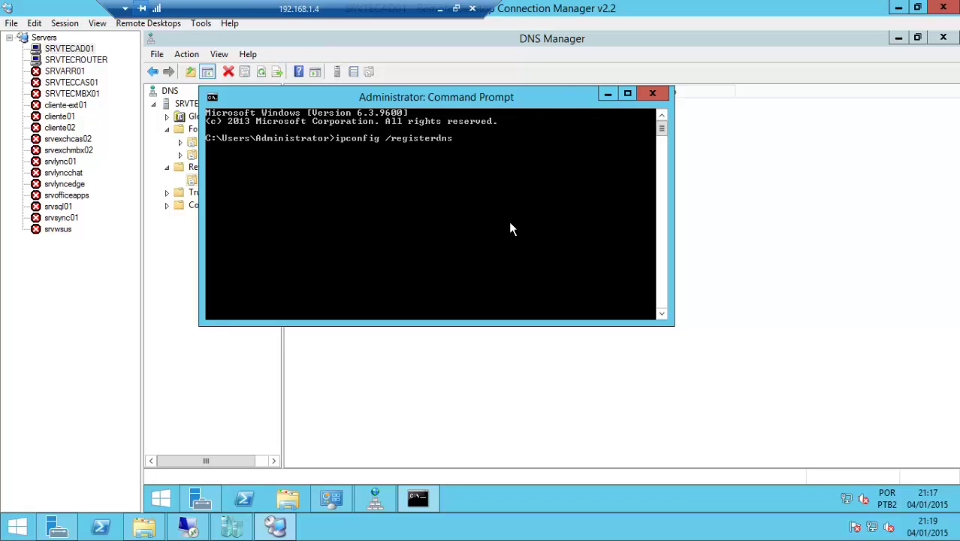
pyautogui.press('Return')
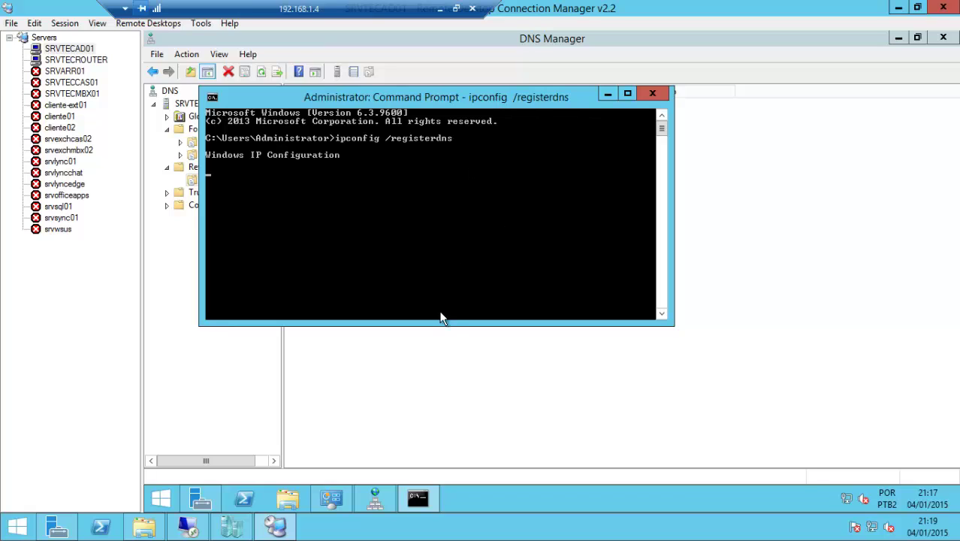
# Step: Refresh the 0.16.172.in-addr.arpa zone, select the 172.16.0.10 pointer record and widen the Data column to read it
pyautogui.click(422, 347)
pyautogui.press('F5')
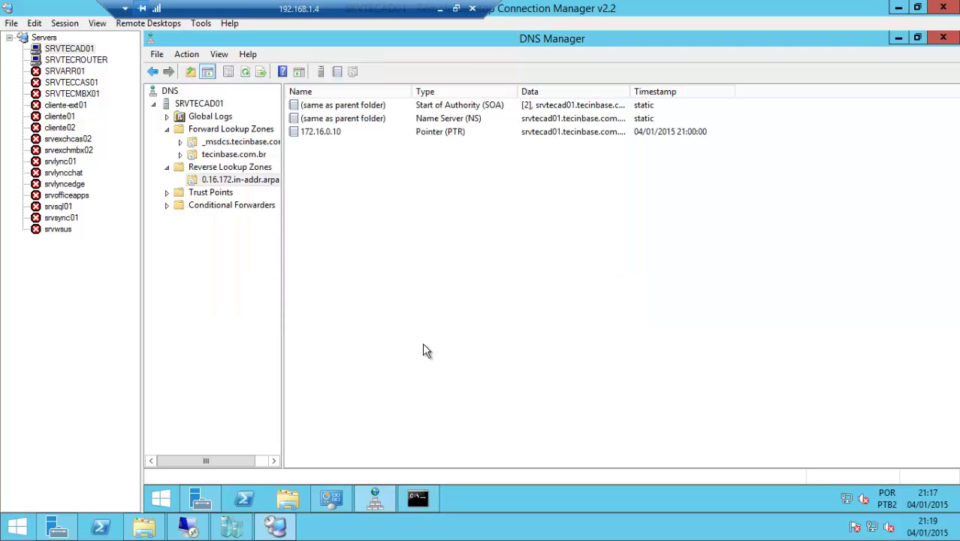
pyautogui.click(332, 135)
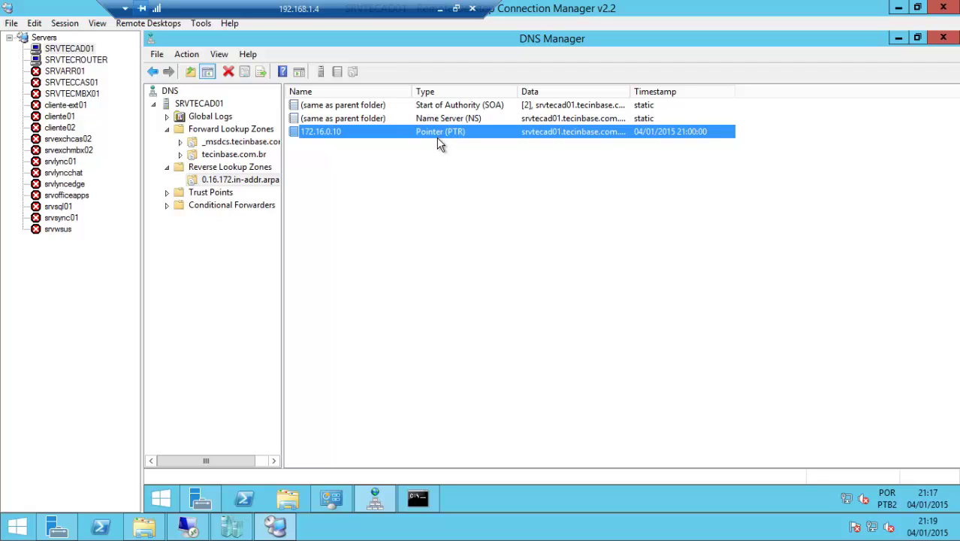
pyautogui.moveTo(630, 92); pyautogui.dragTo(658, 91)
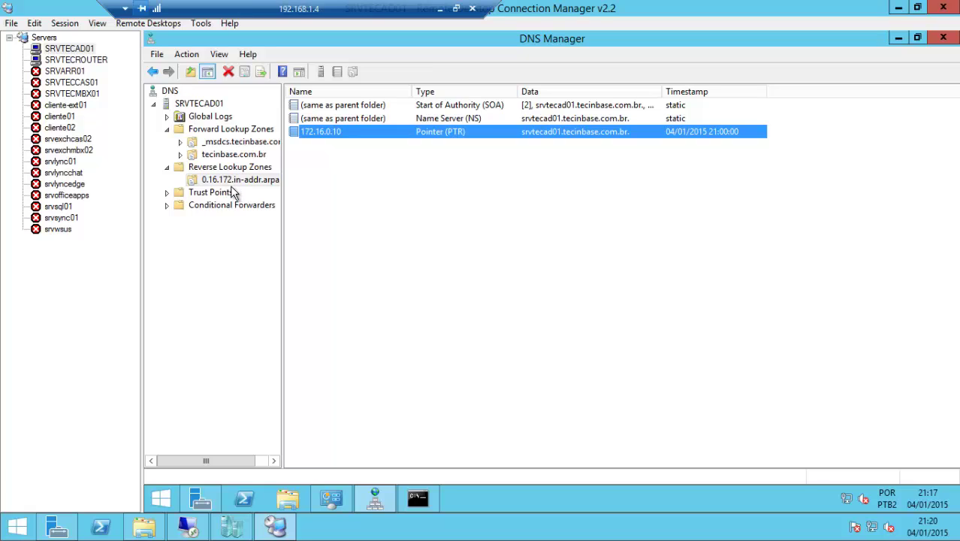
# Step: Expand the tecinbase.com.br forward lookup zone and examine its _sites, _udp and _tcp service records and the srvtecad01 host record
pyautogui.doubleClick(229, 154)
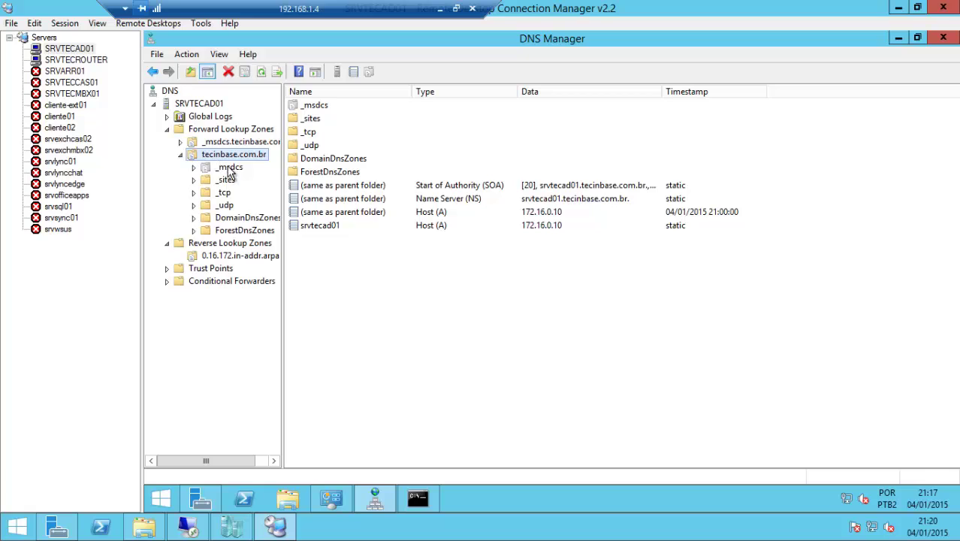
pyautogui.doubleClick(214, 180)
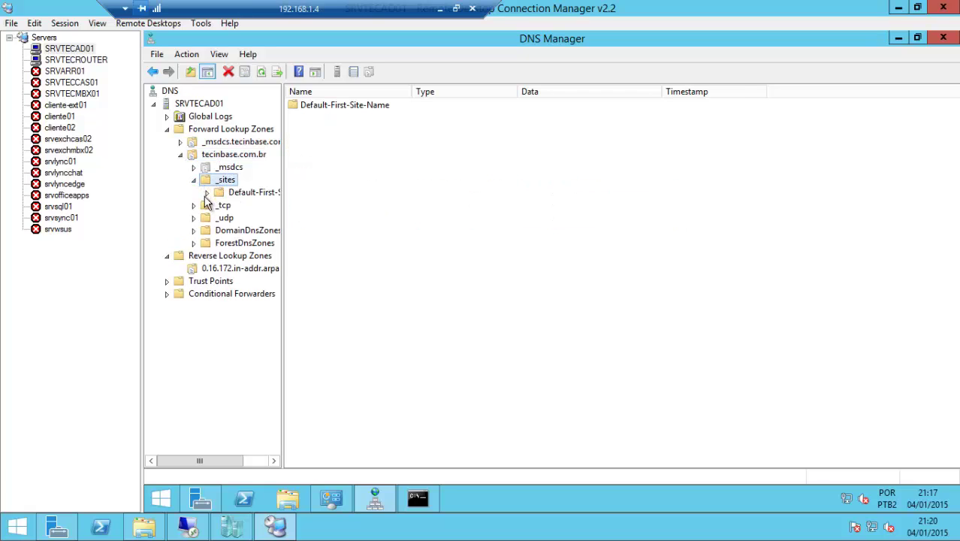
pyautogui.click(207, 205)
pyautogui.click(225, 217)
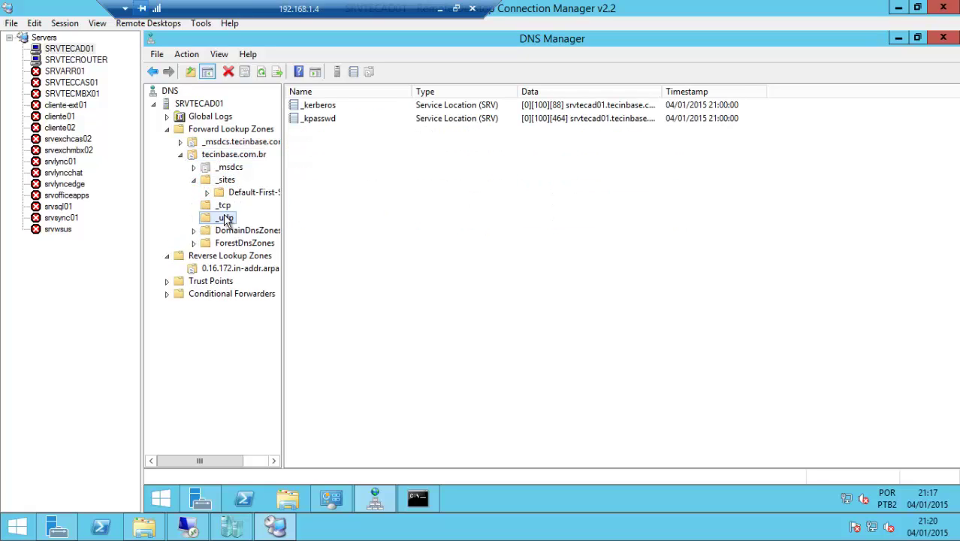
pyautogui.click(223, 206)
pyautogui.click(328, 148)
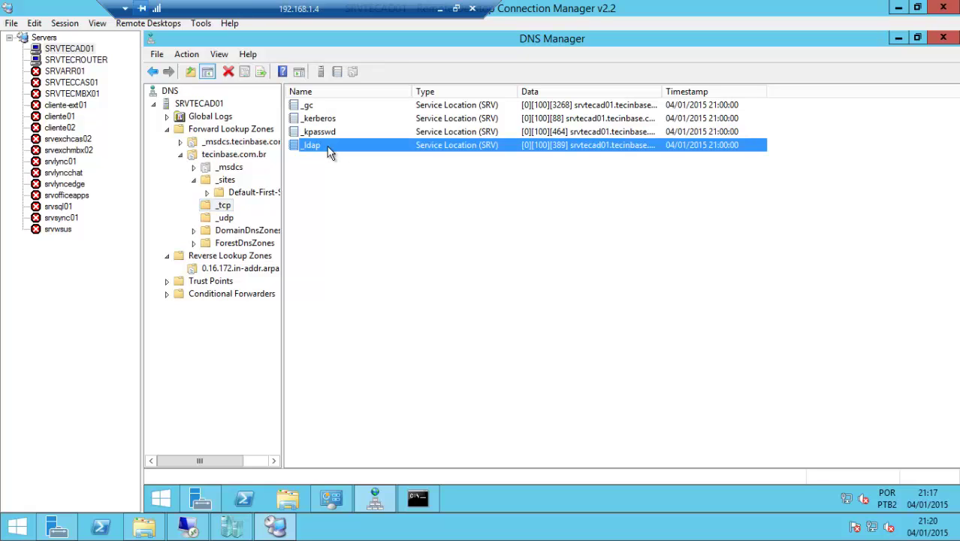
pyautogui.click(321, 133)
pyautogui.click(325, 120)
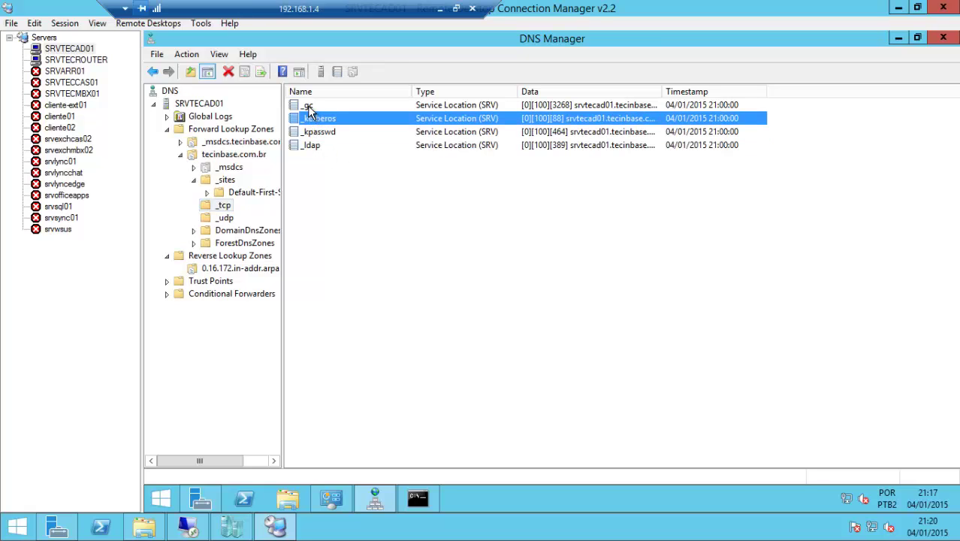
pyautogui.click(307, 105)
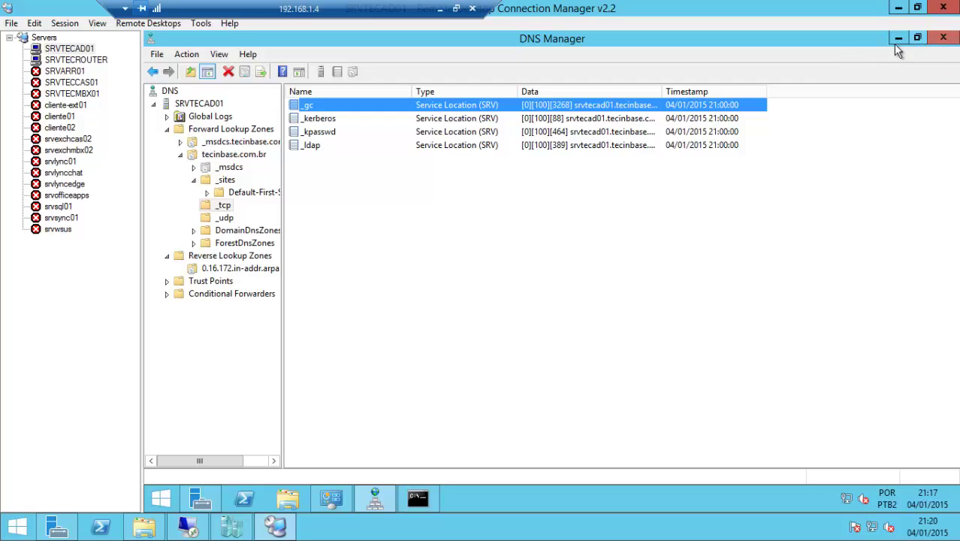
pyautogui.click(224, 159)
pyautogui.click(325, 232)
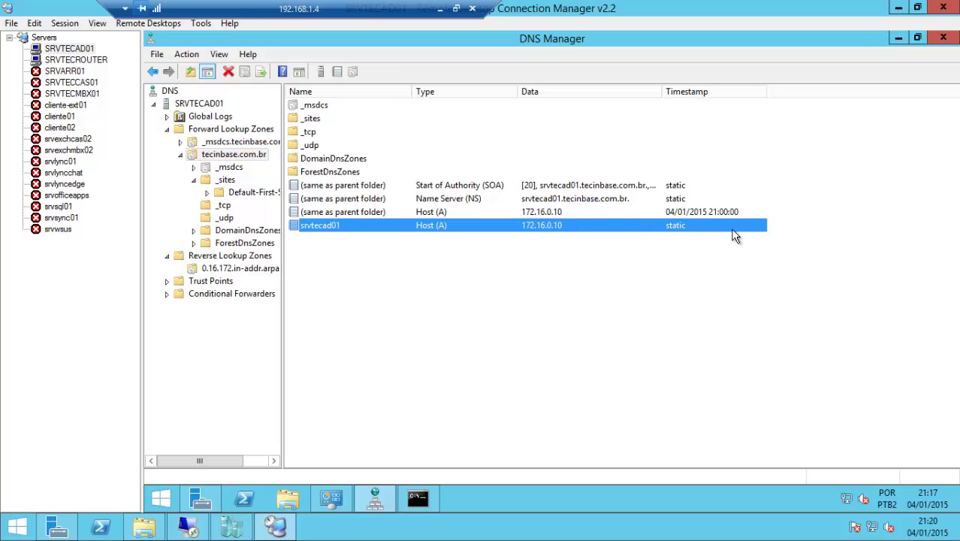
pyautogui.click(418, 497)
pyautogui.write('p')
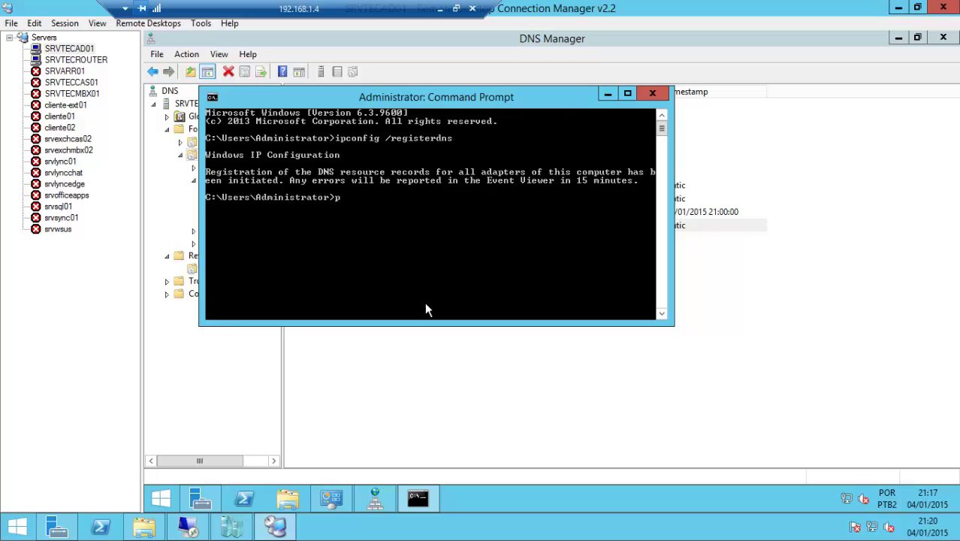
pyautogui.write('ing www.globo.com')
pyautogui.press('Return')
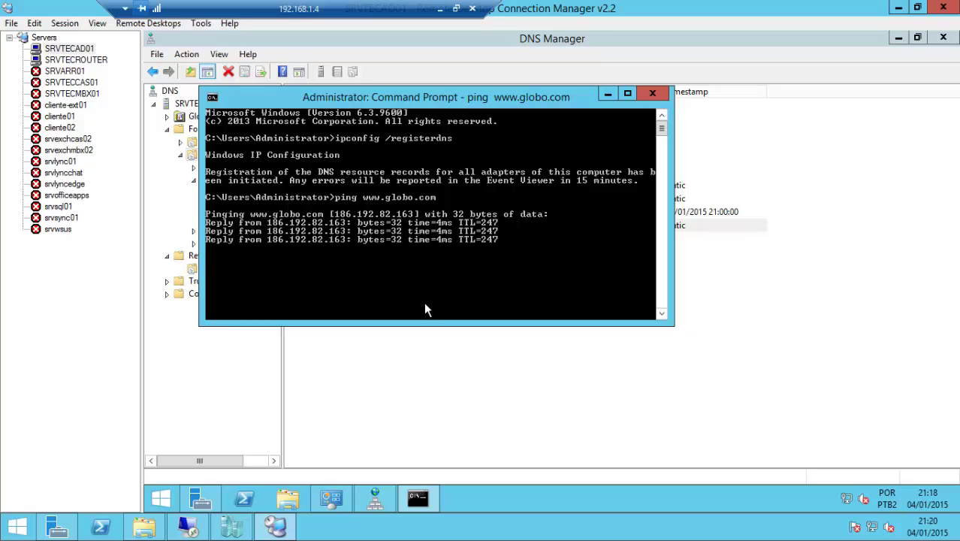
pyautogui.hotkey('ctrl', 'c')
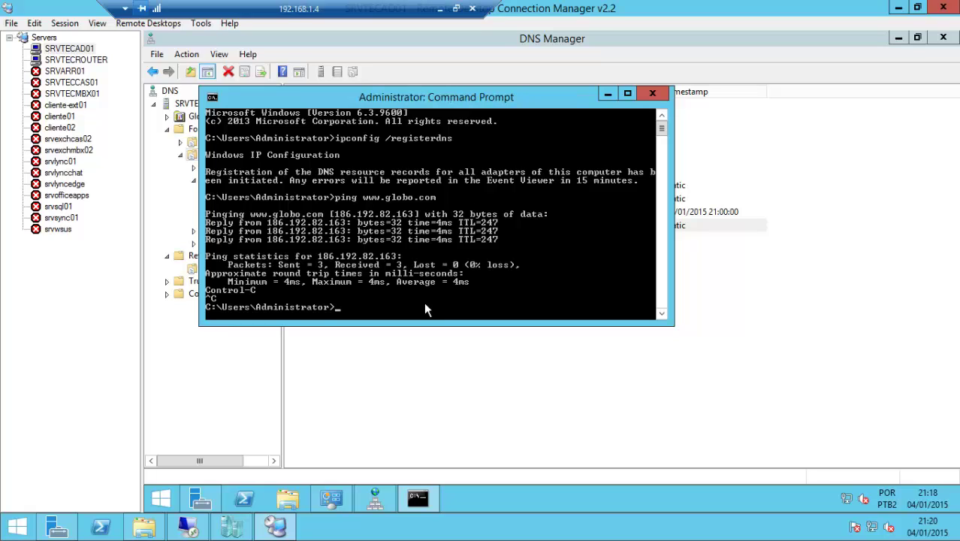
# Step: Open the SRVTECAD01 DNS server properties and review the full list of root hint name servers
pyautogui.click(425, 422)
pyautogui.click(200, 105)
pyautogui.rightClick(200, 105)
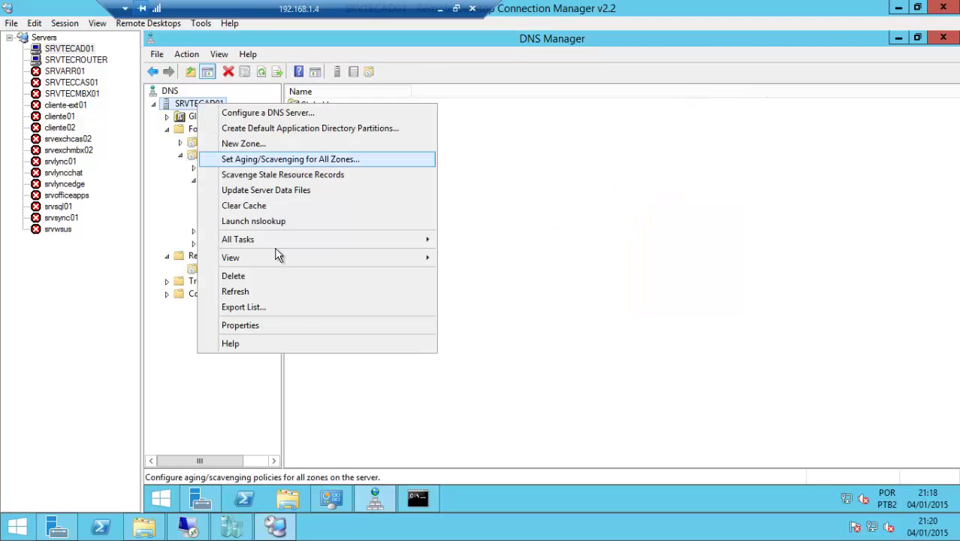
pyautogui.click(277, 322)
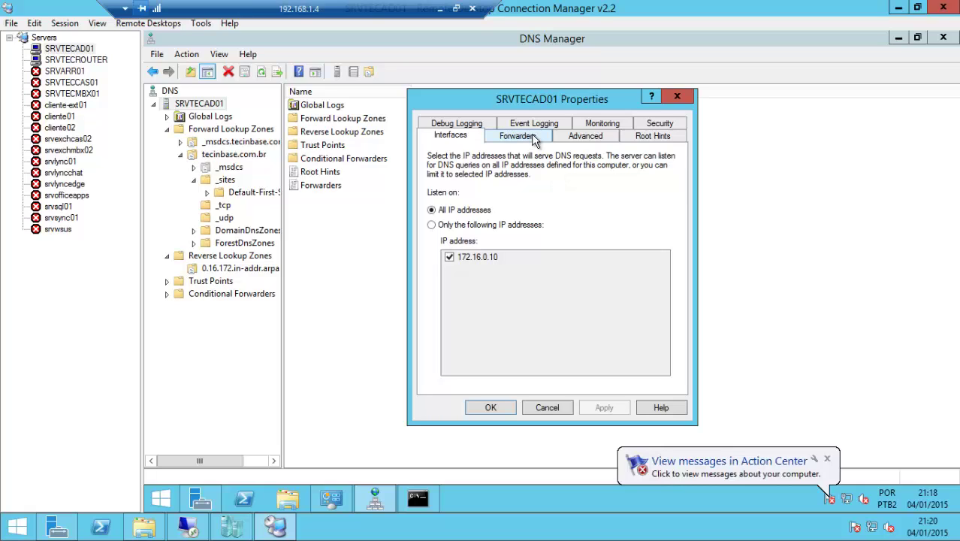
pyautogui.click(658, 140)
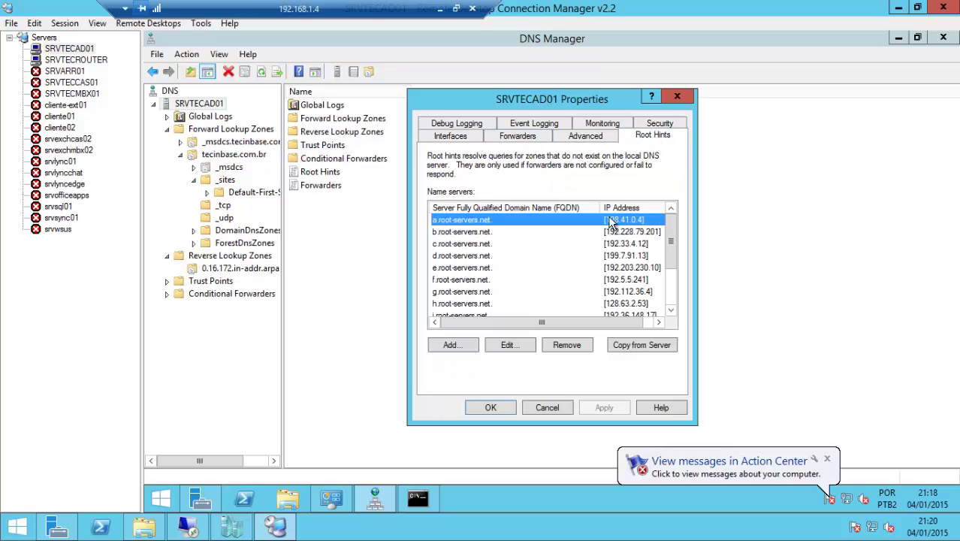
pyautogui.click(479, 246)
pyautogui.scroll(-2, 476, 252)
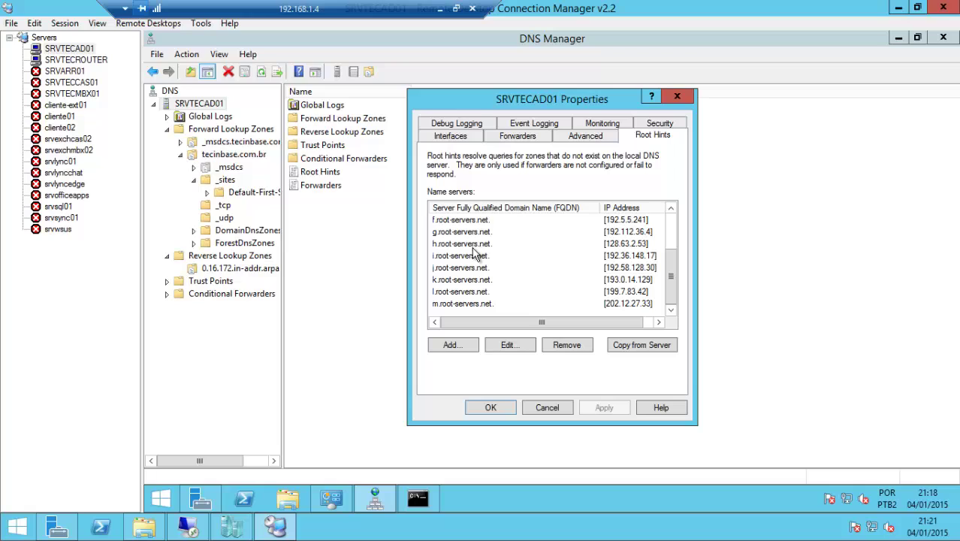
pyautogui.scroll(2, 473, 256)
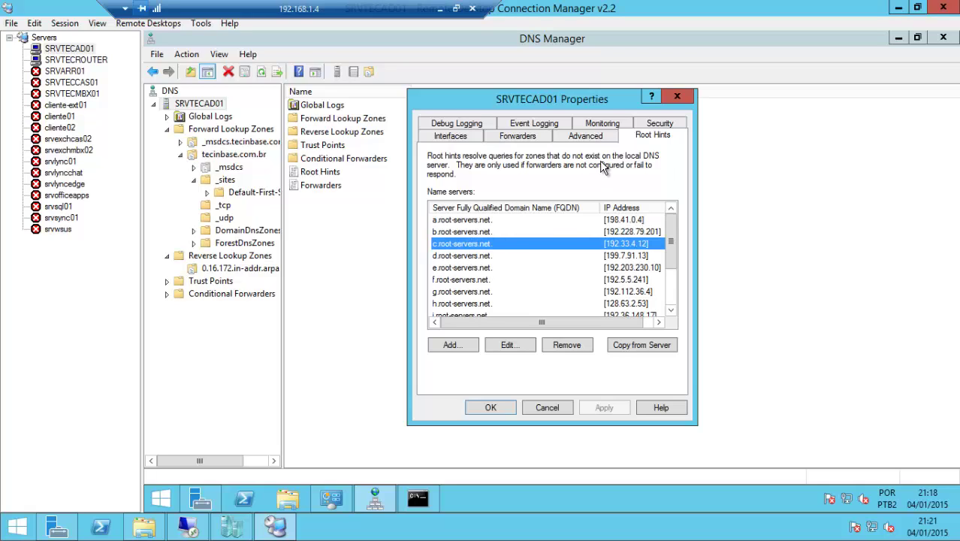
# Step: Add 8.8.8.8 as a forwarder for the SRVTECAD01 DNS server and apply the changed properties
pyautogui.click(525, 137)
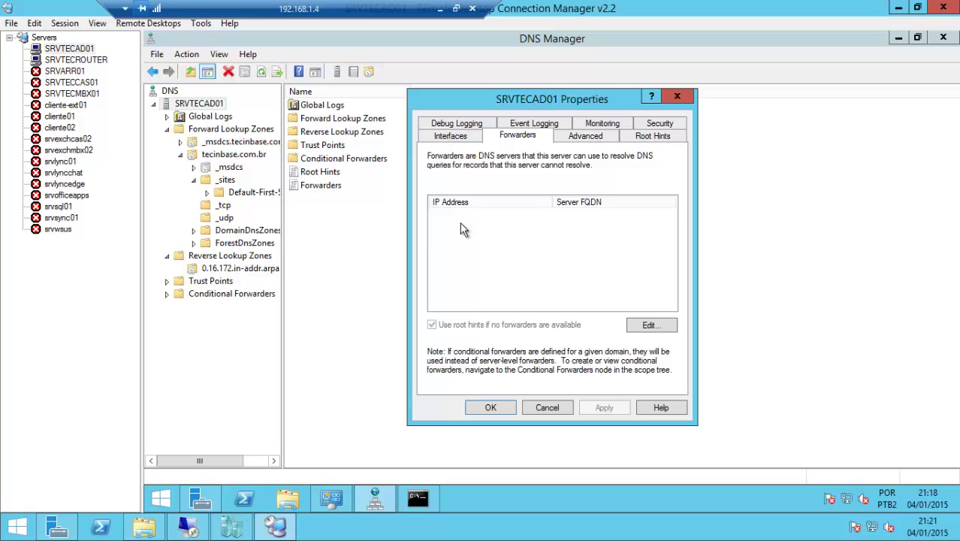
pyautogui.click(646, 326)
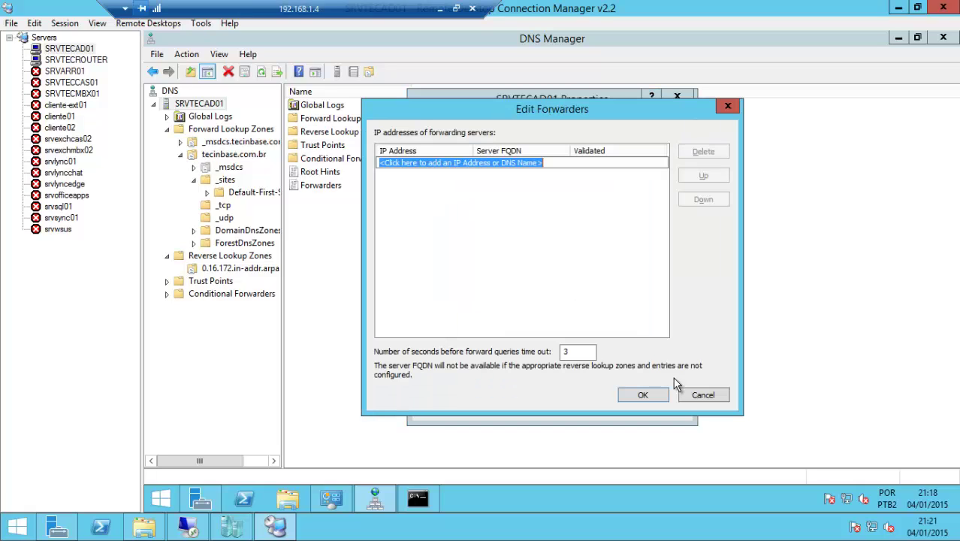
pyautogui.click(703, 394)
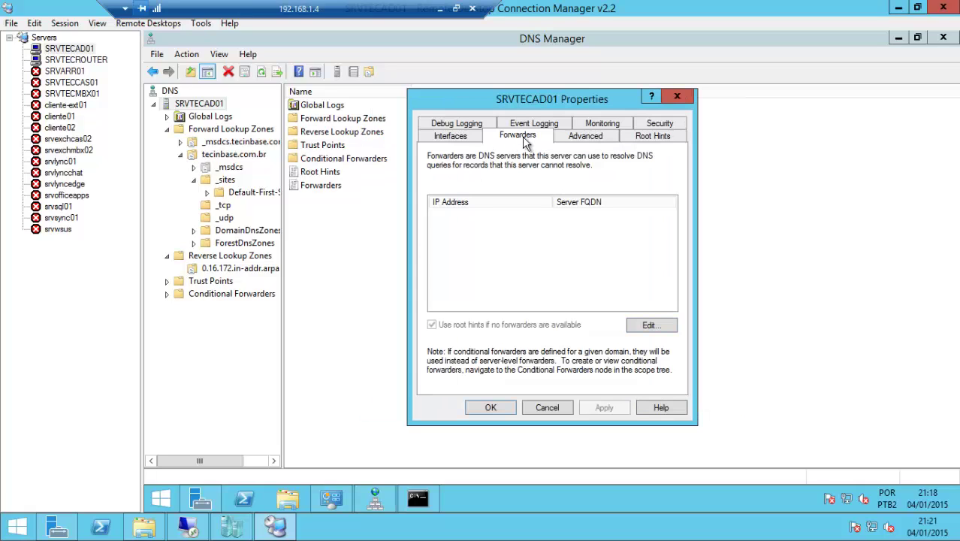
pyautogui.click(646, 327)
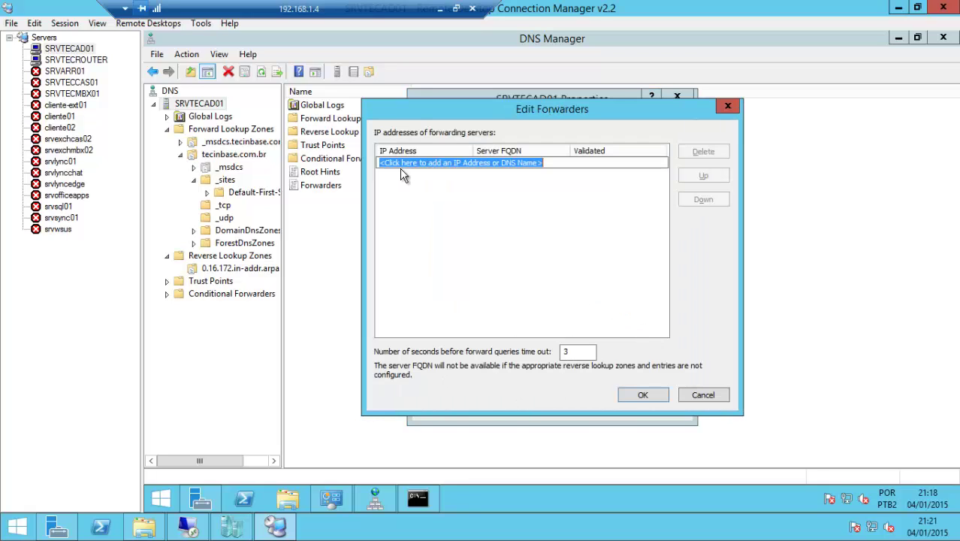
pyautogui.write('8.8.8.8')
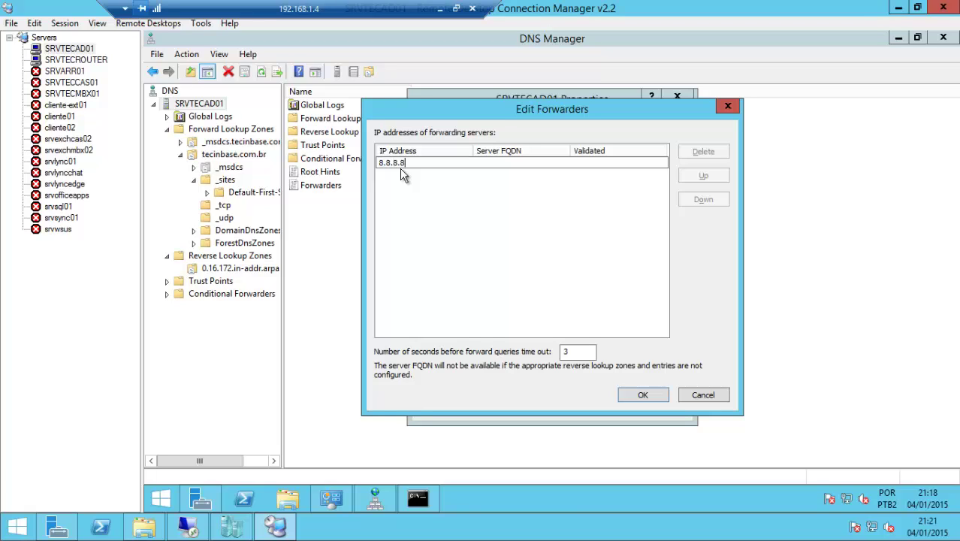
pyautogui.click(642, 394)
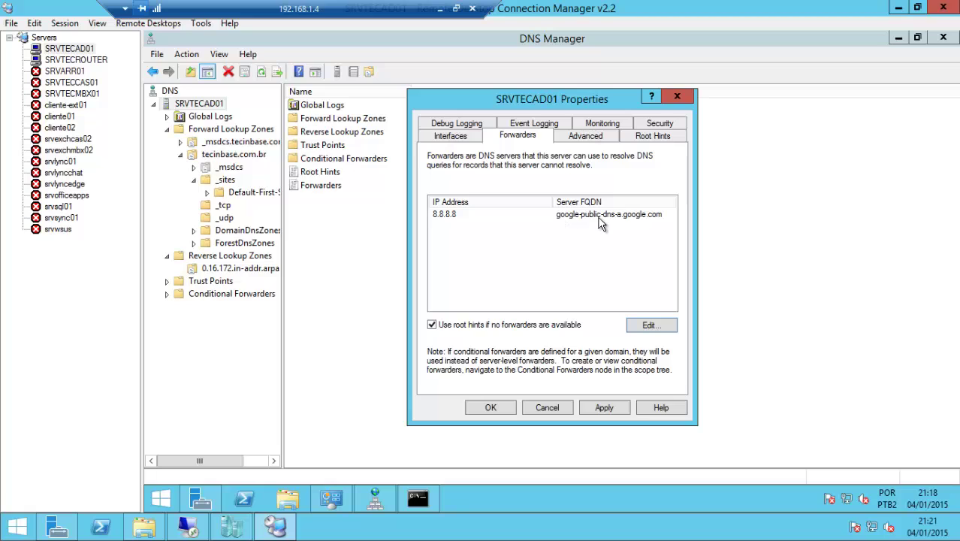
pyautogui.click(608, 411)
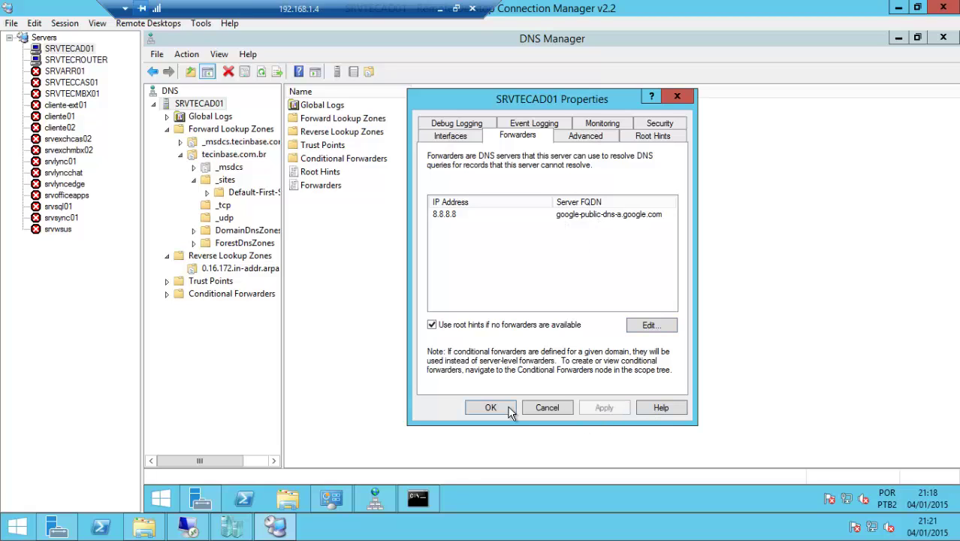
pyautogui.click(491, 407)
pyautogui.click(418, 499)
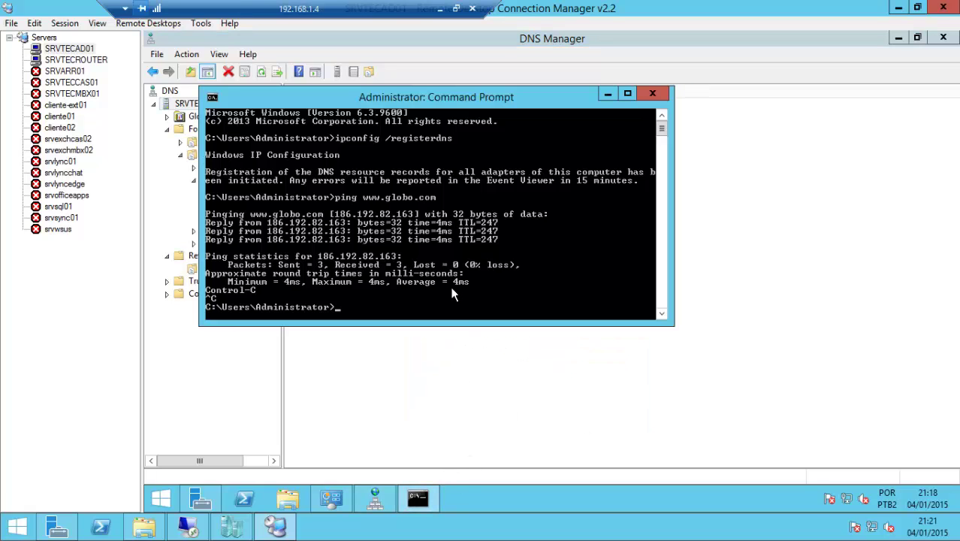
pyautogui.write('ping www.terra.com.br')
pyautogui.press('Return')
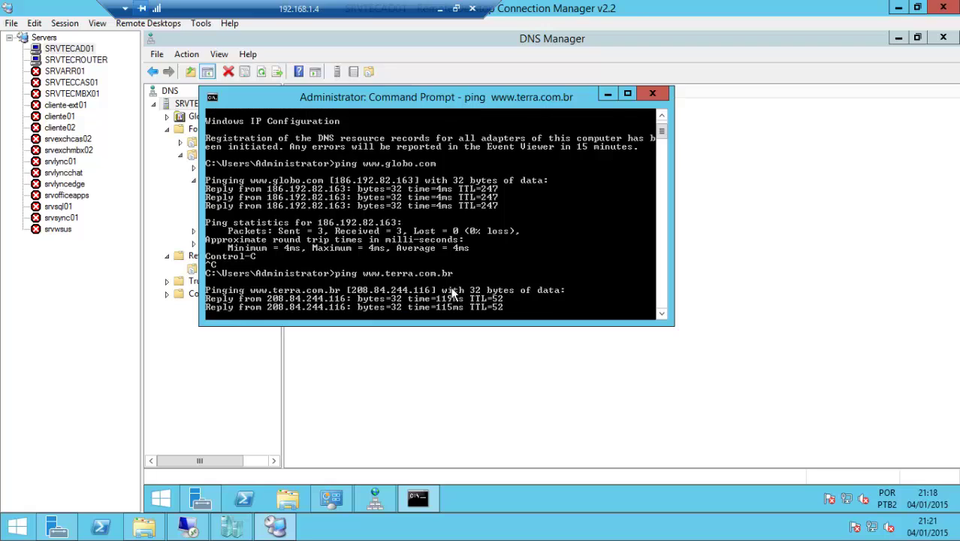
pyautogui.hotkey('ctrl', 'c')
# Step: Query terra.com.br with nslookup, then close Command Prompt
pyautogui.write('nslookup')
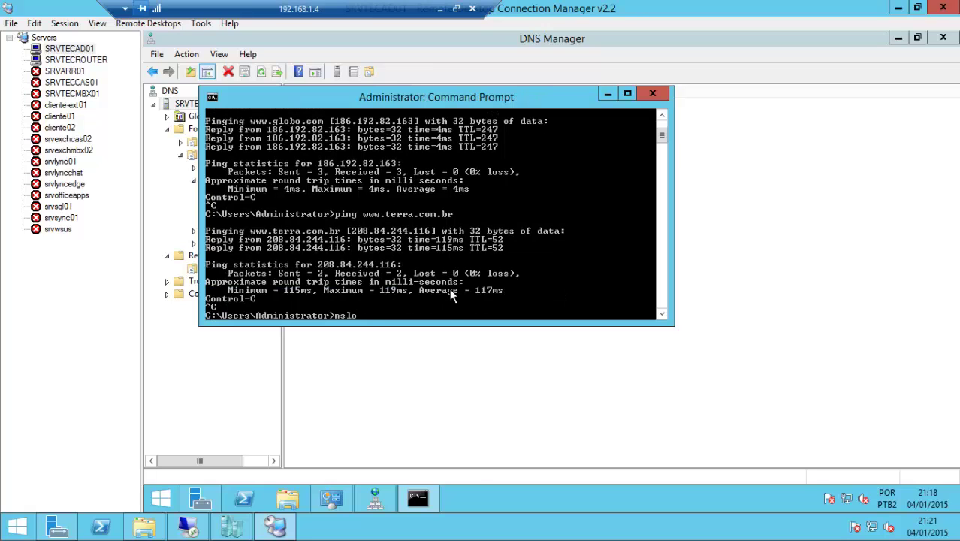
pyautogui.press('Return')
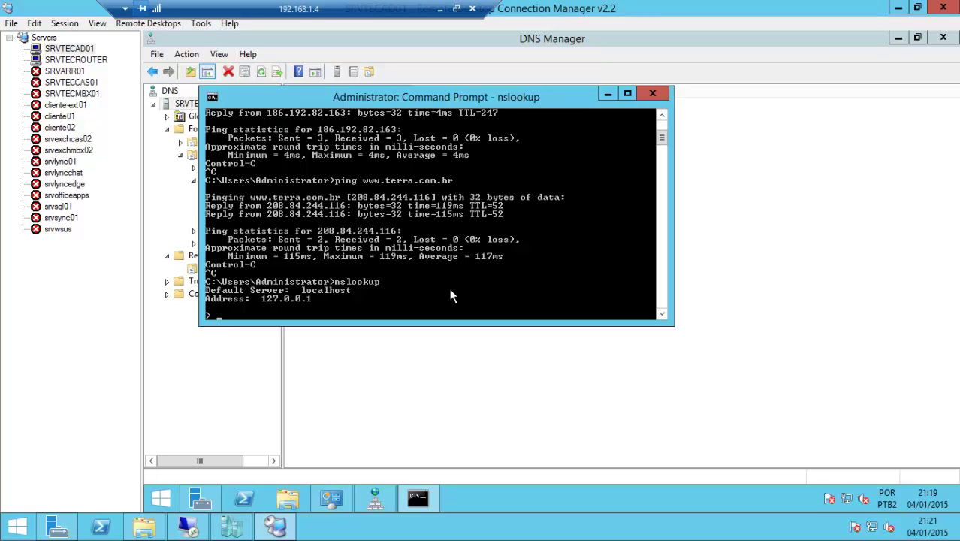
pyautogui.write('terra.com.br')
pyautogui.press('Return')
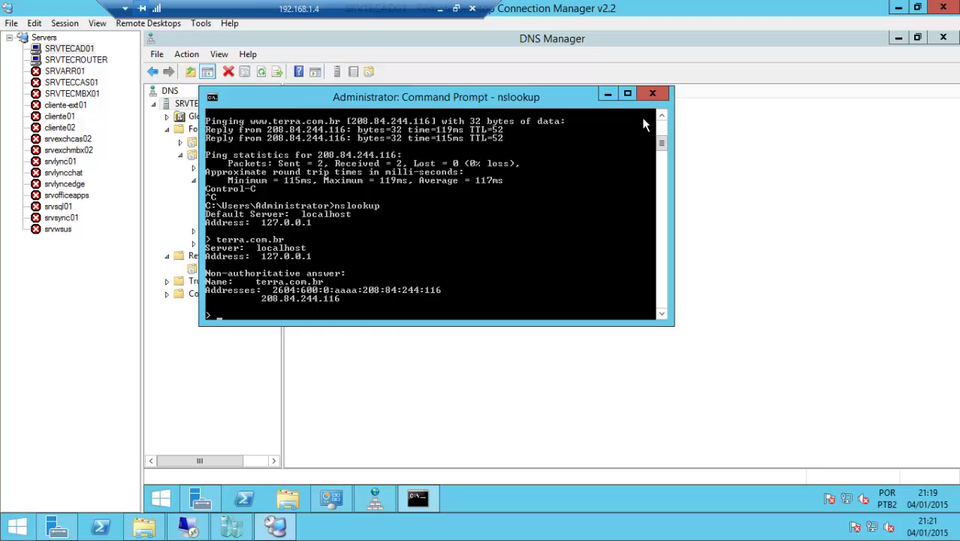
pyautogui.click(652, 95)
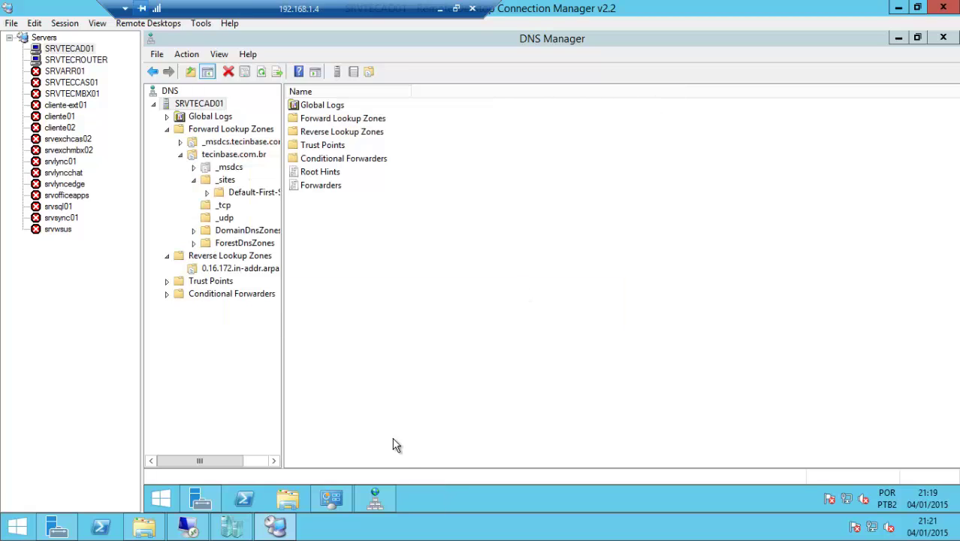
# Step: Open Internet Explorer in a maximized window and complete its first-run setup without using the recommended settings
pyautogui.click(164, 505)
pyautogui.click(361, 385)
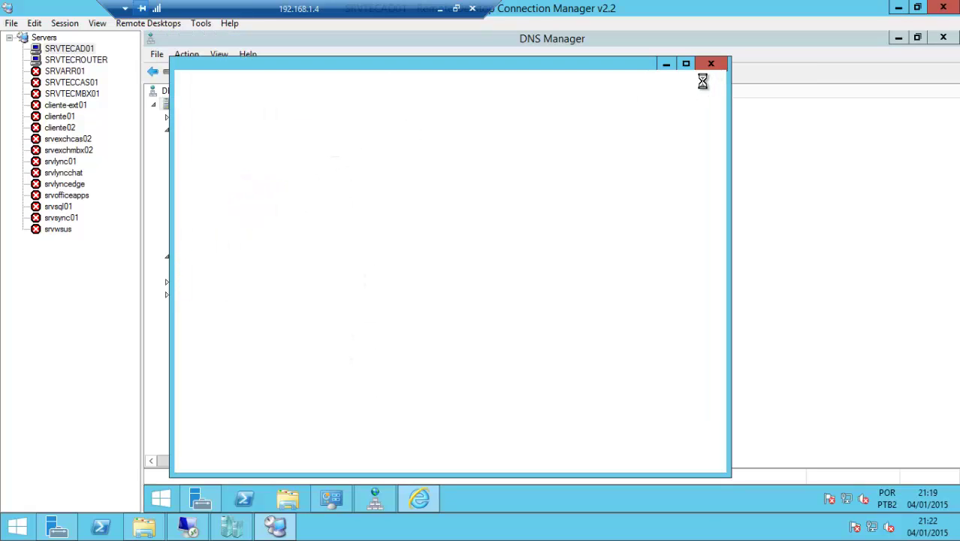
pyautogui.click(689, 63)
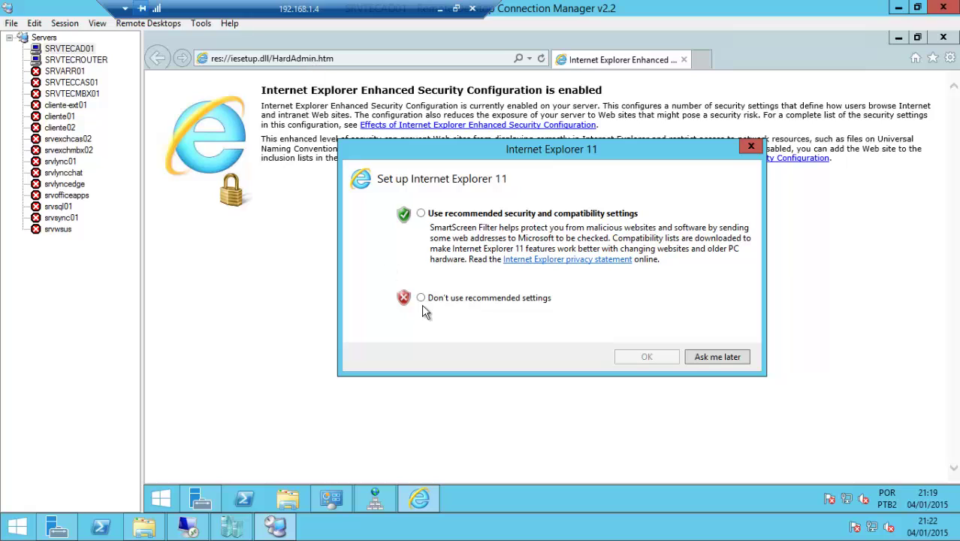
pyautogui.click(428, 299)
pyautogui.click(644, 357)
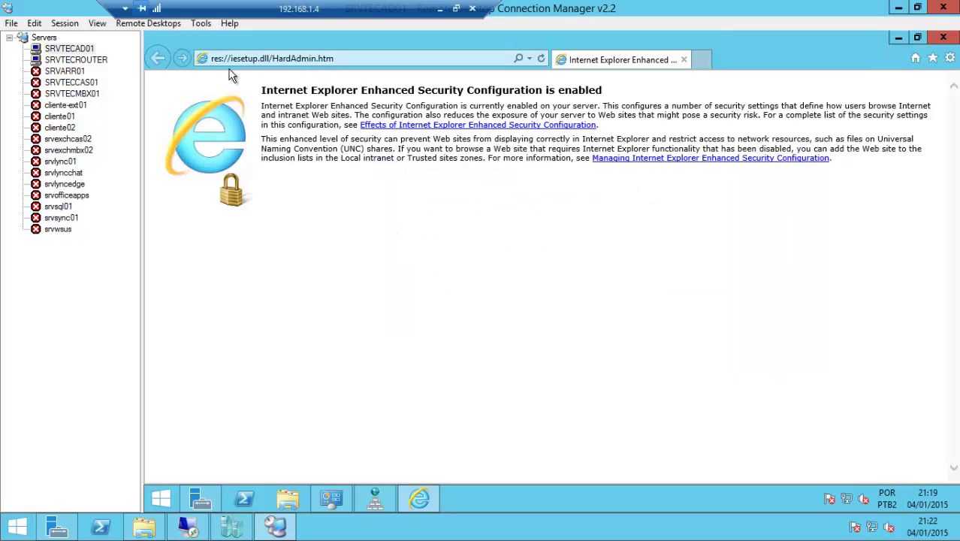
pyautogui.click(271, 63)
pyautogui.write('www.')
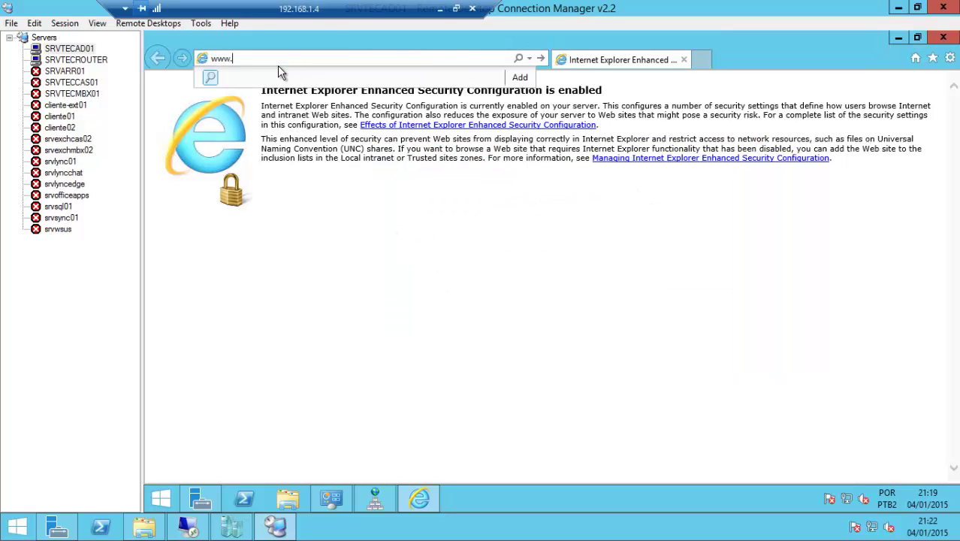
pyautogui.write('terra.com.br')
pyautogui.press('Return')
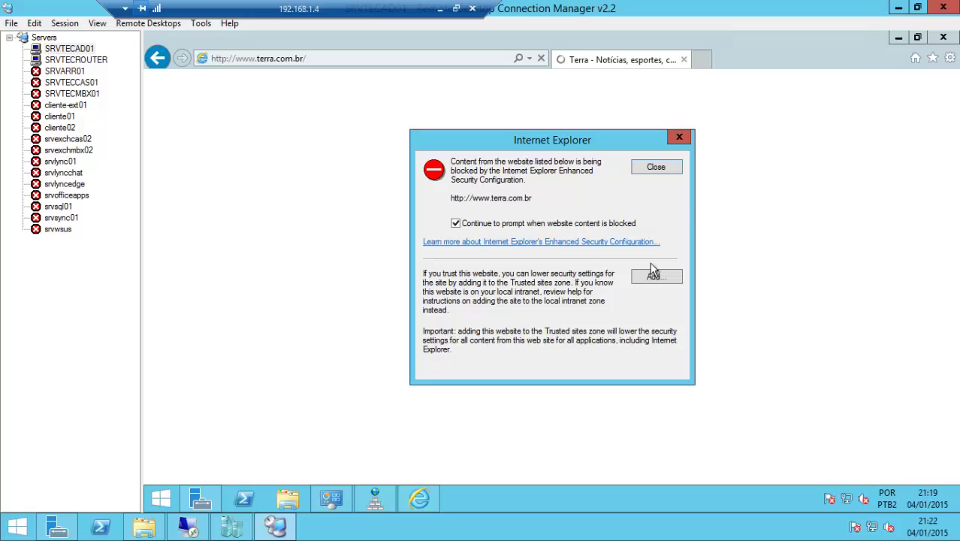
pyautogui.click(668, 170)
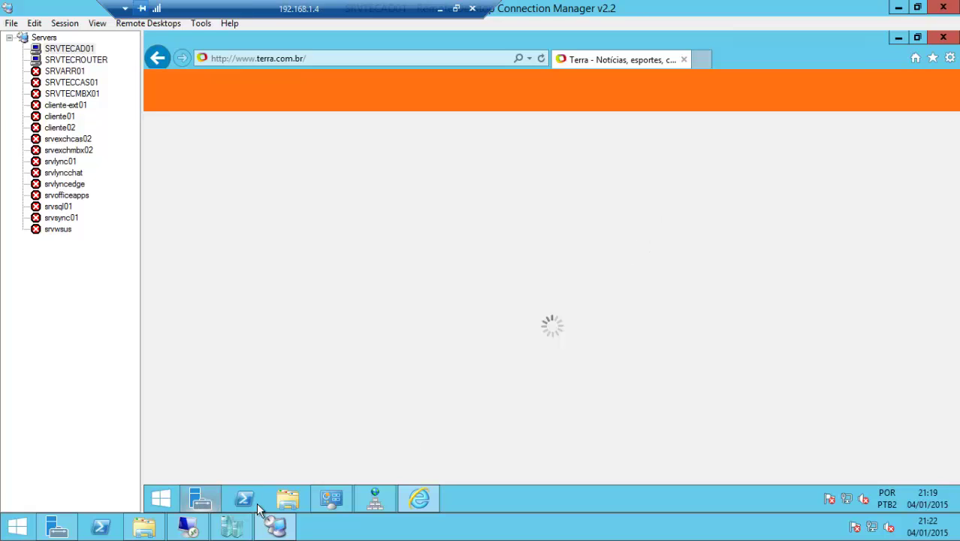
# Step: Open Active Directory Users and Computers from Administrative Tools in a maximized window and expand the tecinbase.com.br domain
pyautogui.click(331, 499)
pyautogui.click(323, 196)
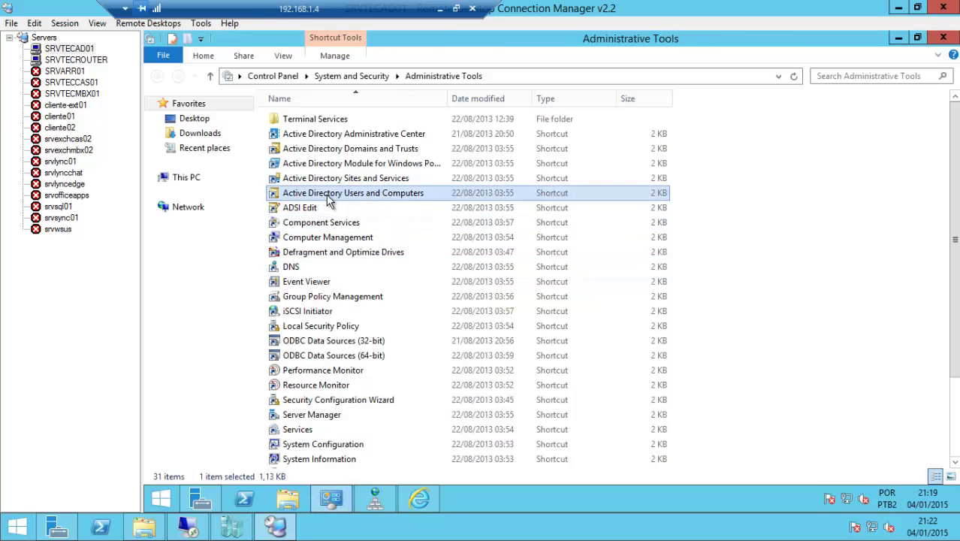
pyautogui.doubleClick(337, 196)
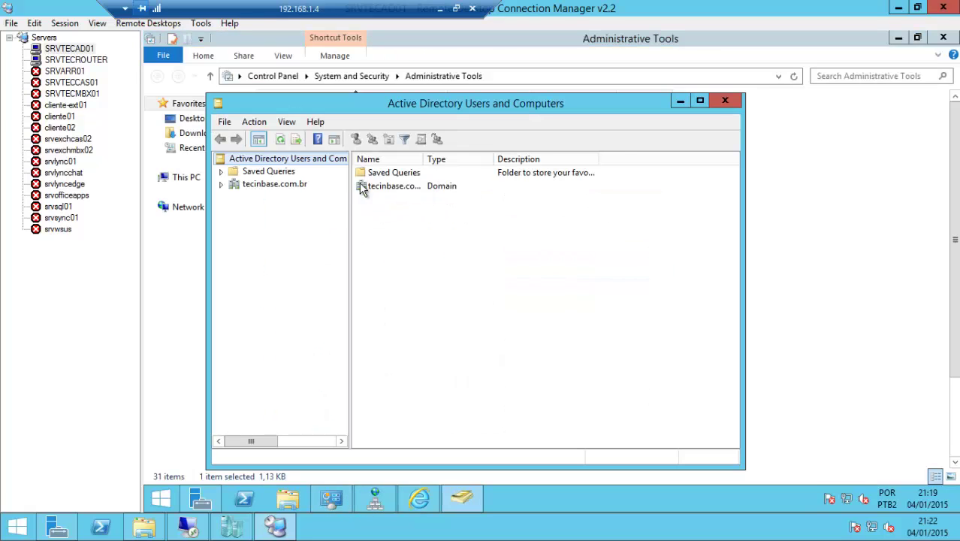
pyautogui.click(701, 98)
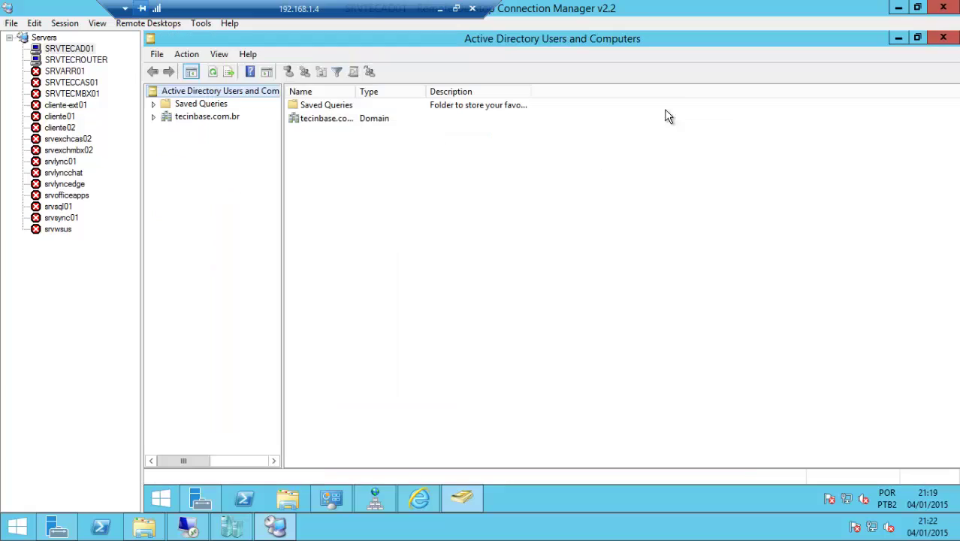
pyautogui.click(153, 118)
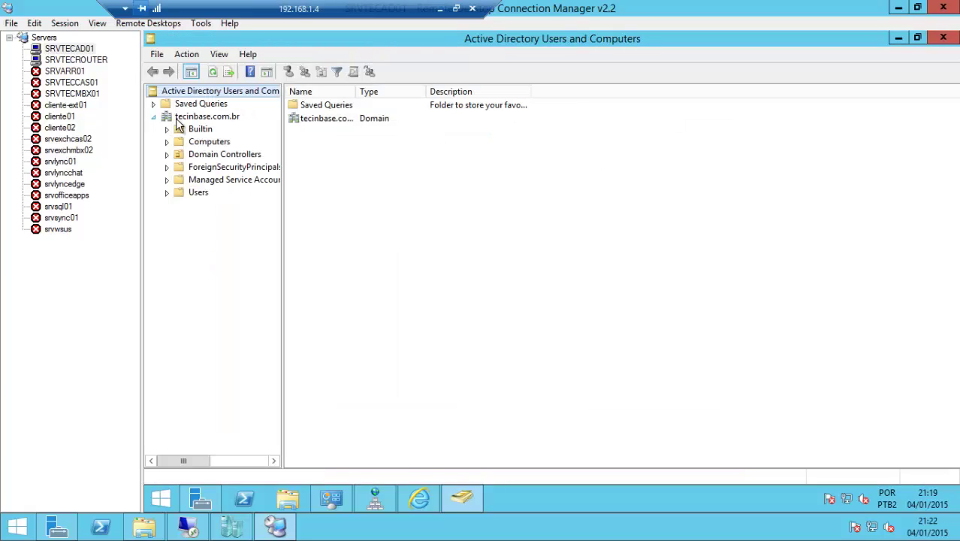
# Step: Review the contents of the domain's default containers, from Computers and Domain Controllers through to Users
pyautogui.click(207, 144)
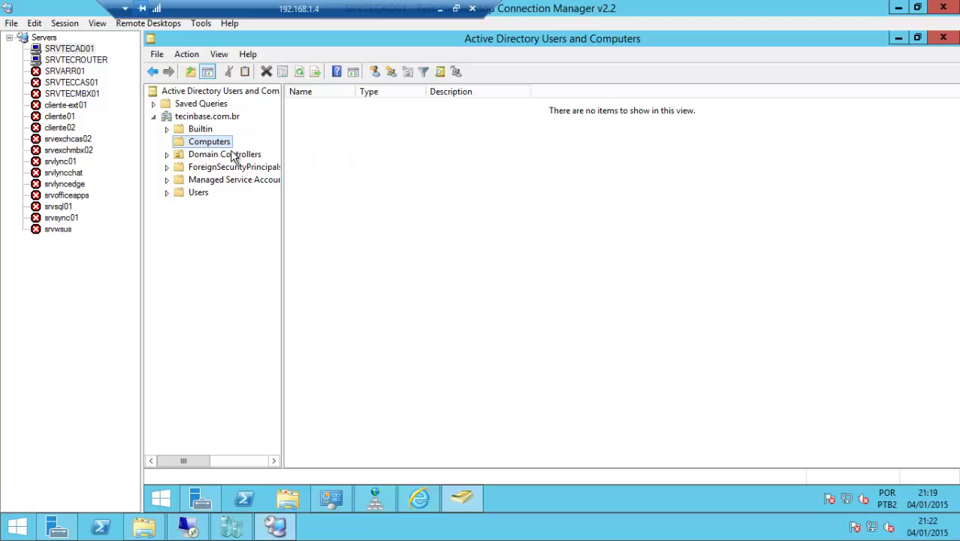
pyautogui.click(216, 157)
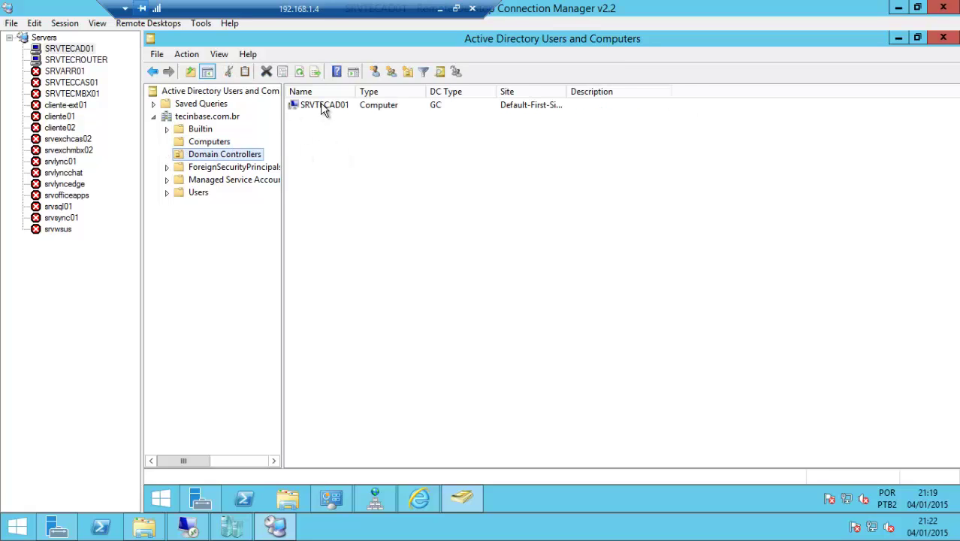
pyautogui.click(195, 167)
pyautogui.click(194, 183)
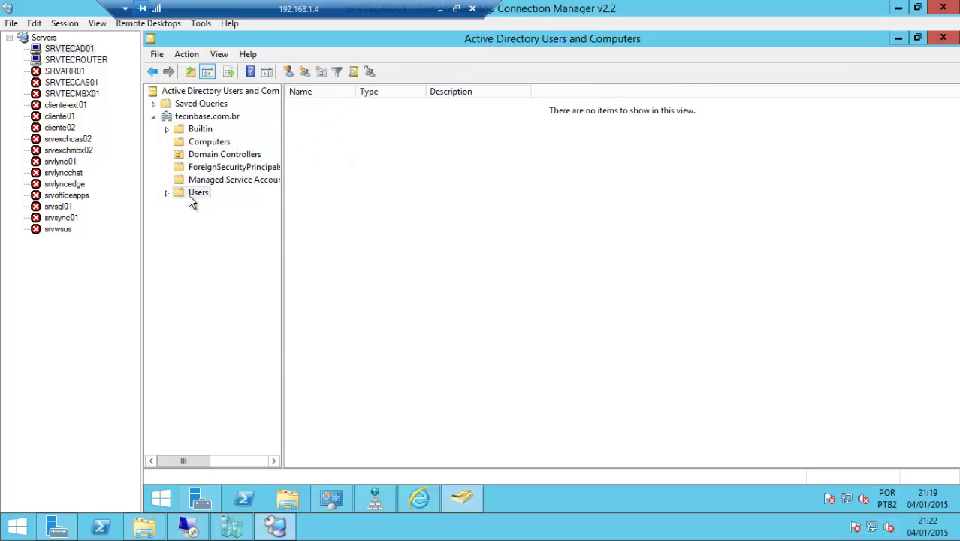
pyautogui.click(188, 195)
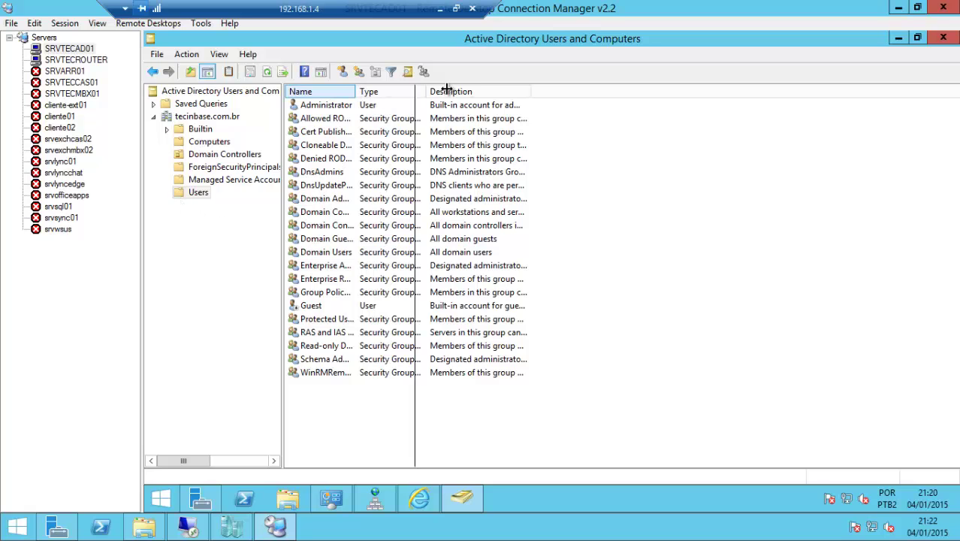
# Step: Widen the Name column to read the default users and groups, and view the Administrator account's properties without changing them
pyautogui.moveTo(446, 89); pyautogui.dragTo(482, 92)
pyautogui.moveTo(356, 404); pyautogui.dragTo(304, 105)
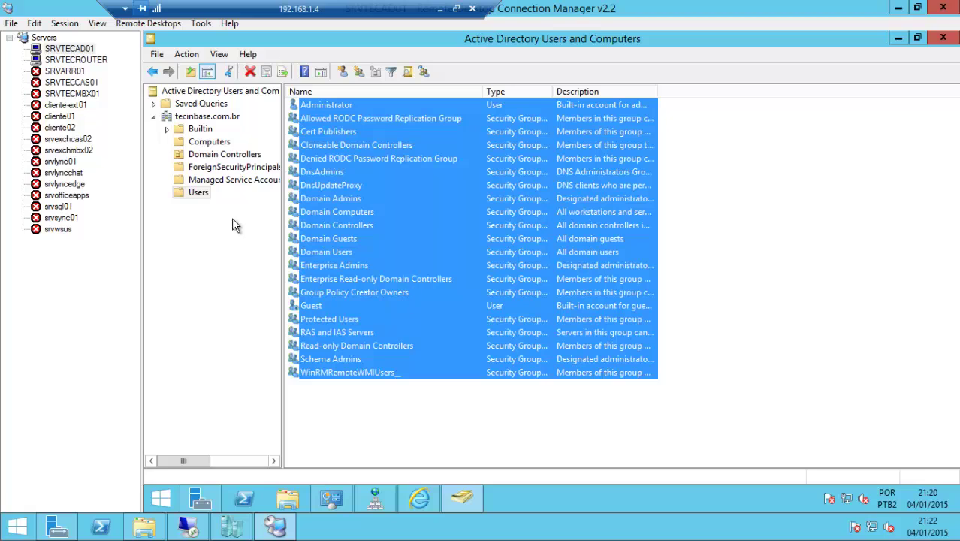
pyautogui.click(330, 106)
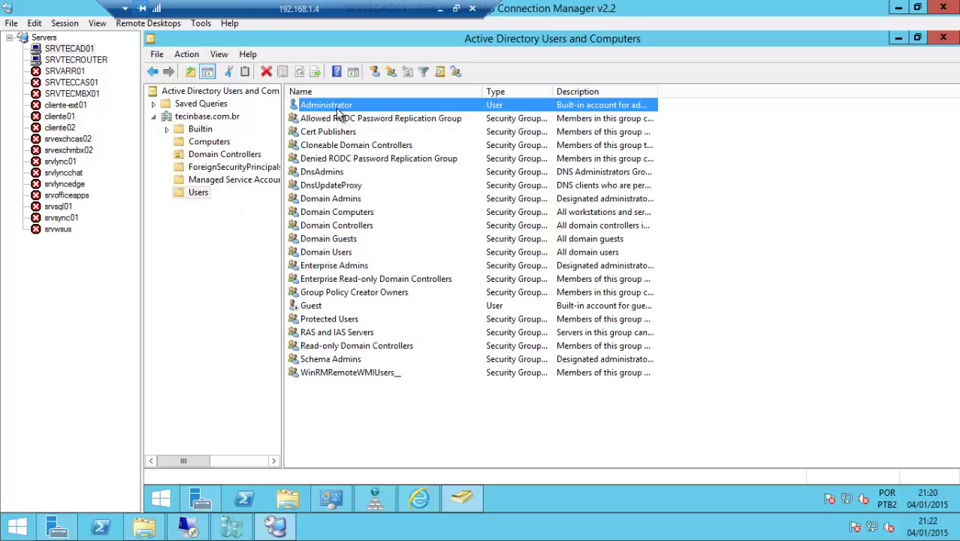
pyautogui.doubleClick(339, 110)
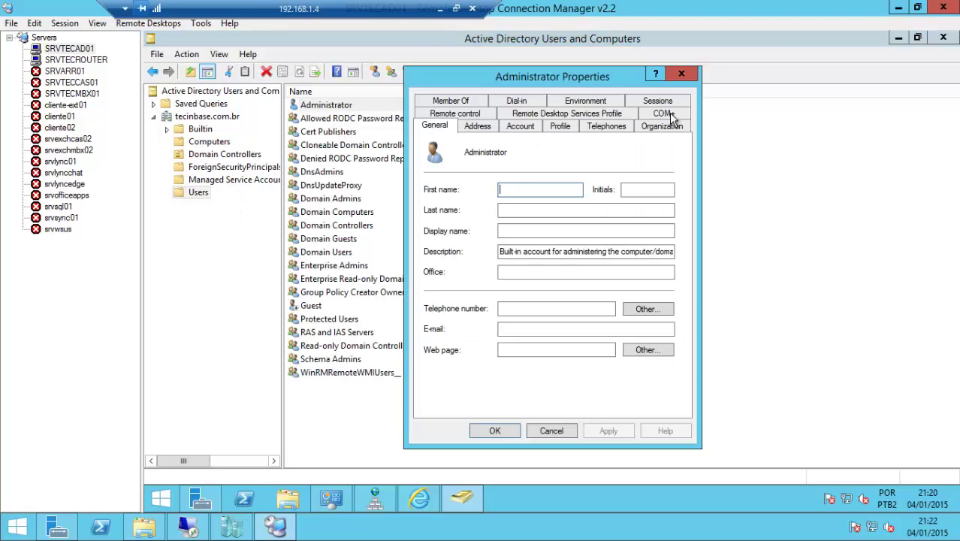
pyautogui.click(681, 74)
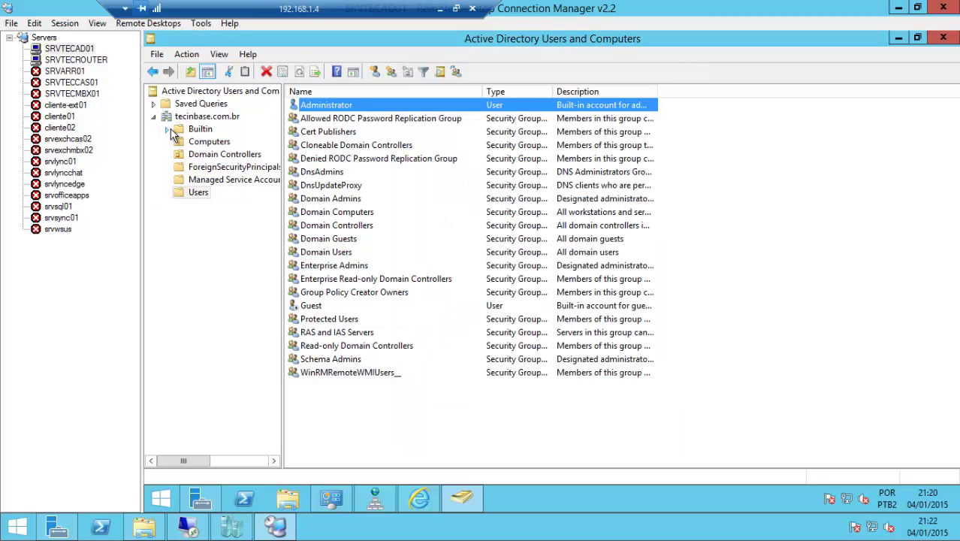
pyautogui.click(206, 191)
pyautogui.click(197, 182)
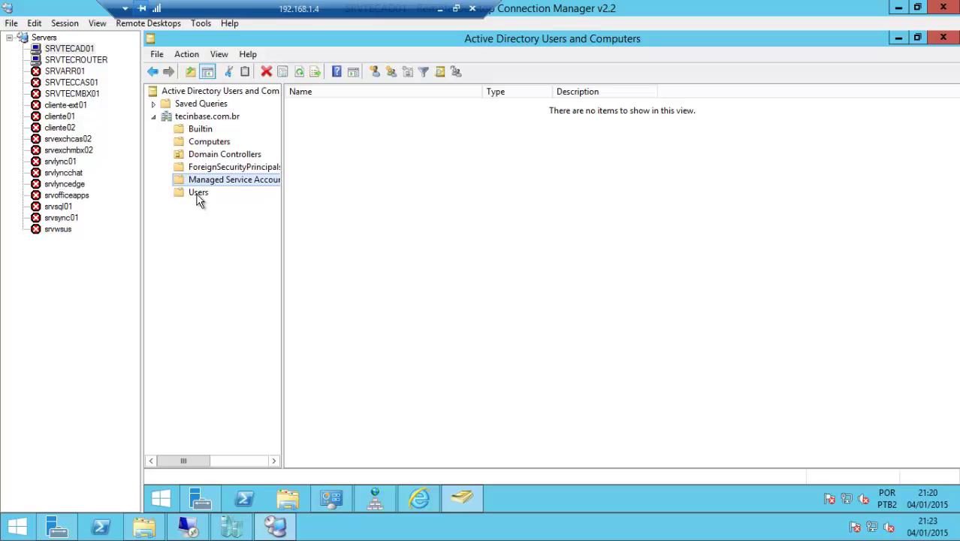
# Step: Create an organizational unit named TECINBASE at the root of tecinbase.com.br, keeping protection from accidental deletion
pyautogui.click(208, 118)
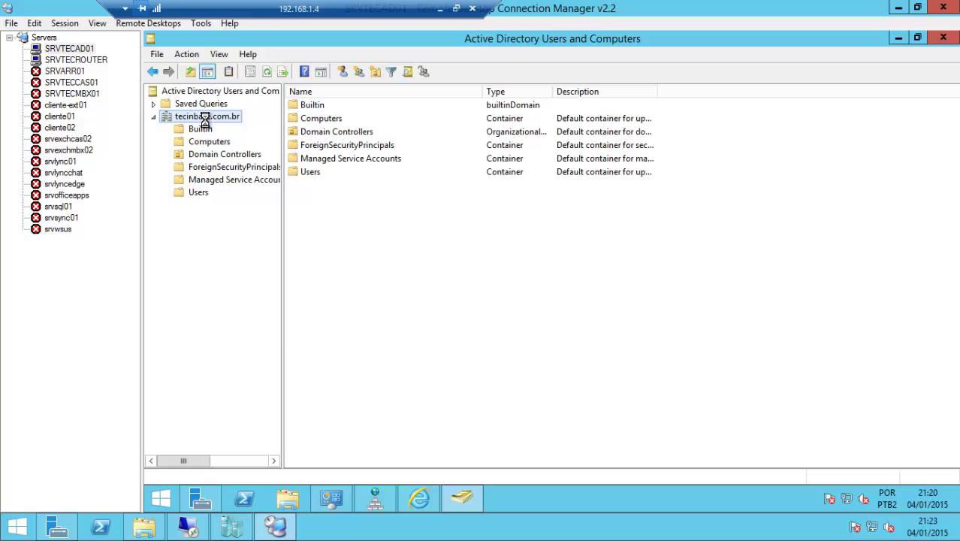
pyautogui.rightClick(203, 118)
pyautogui.moveTo(251, 225)
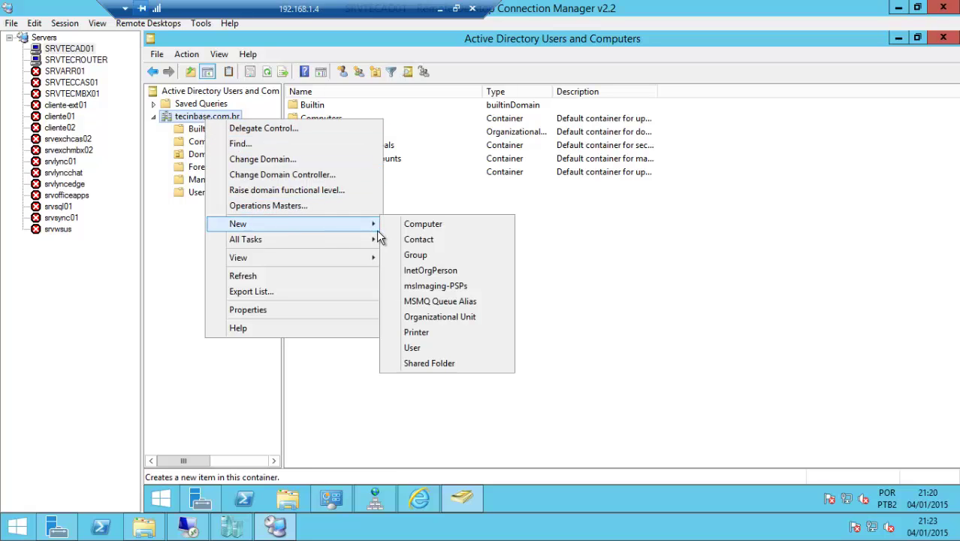
pyautogui.click(439, 318)
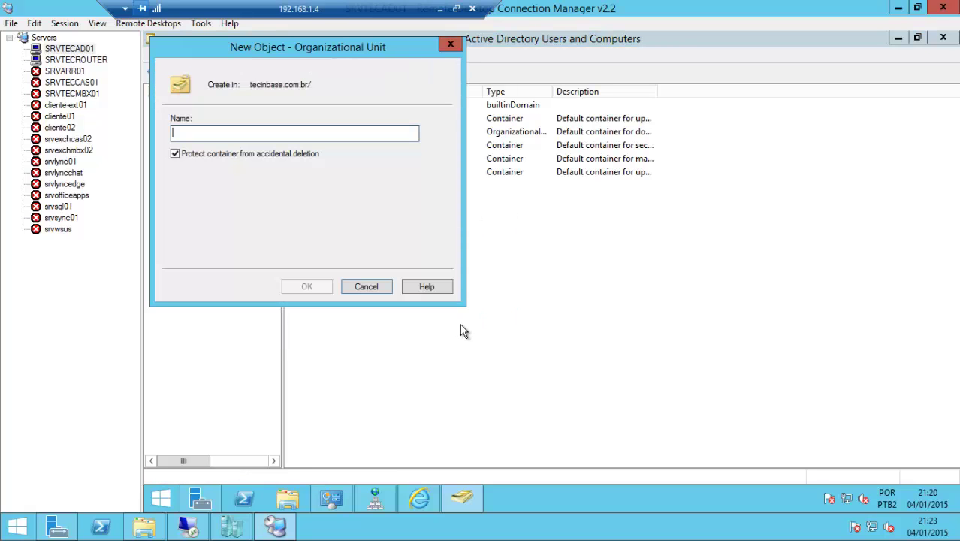
pyautogui.write('TECINBASE')
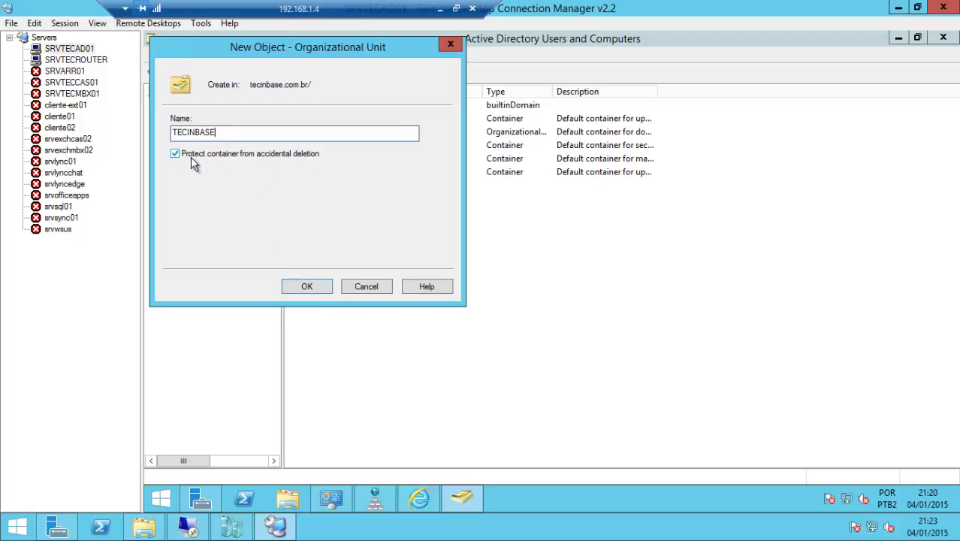
pyautogui.click(310, 290)
# Step: Create an organizational unit named Usuarios inside TECINBASE, protected from accidental deletion
pyautogui.click(197, 205)
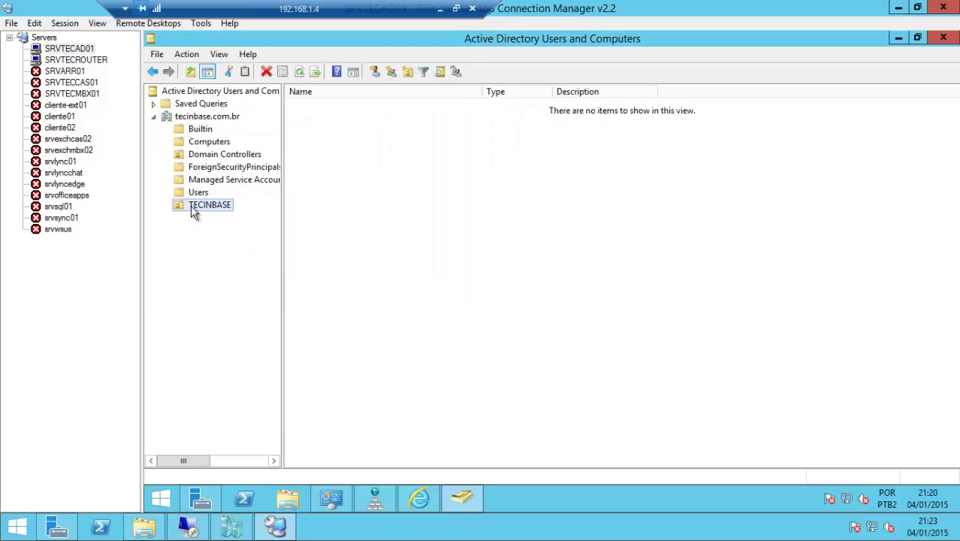
pyautogui.rightClick(193, 208)
pyautogui.moveTo(263, 265)
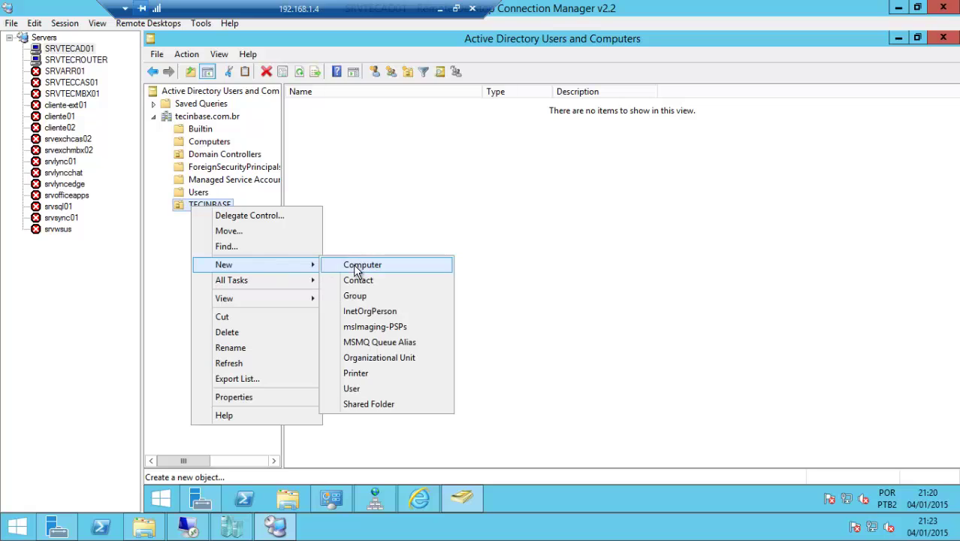
pyautogui.click(380, 358)
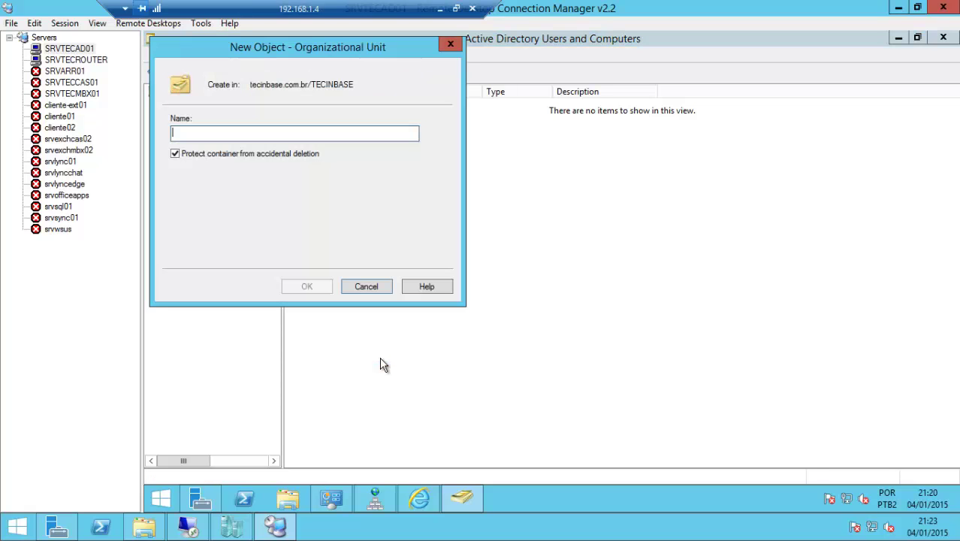
pyautogui.write('usua')
pyautogui.press('BackSpace')
pyautogui.press('BackSpace')
pyautogui.press('BackSpace')
pyautogui.press('BackSpace')
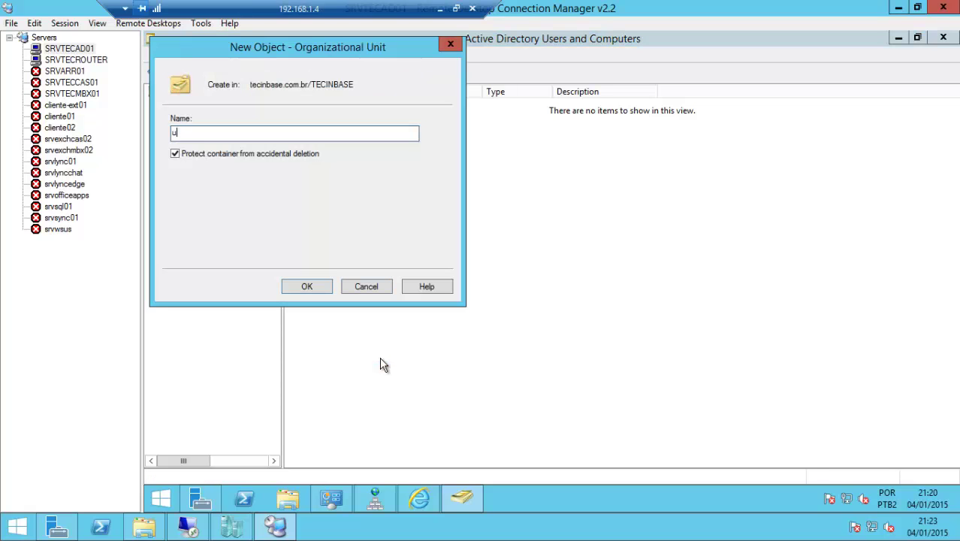
pyautogui.write('Usuarios')
pyautogui.click(316, 287)
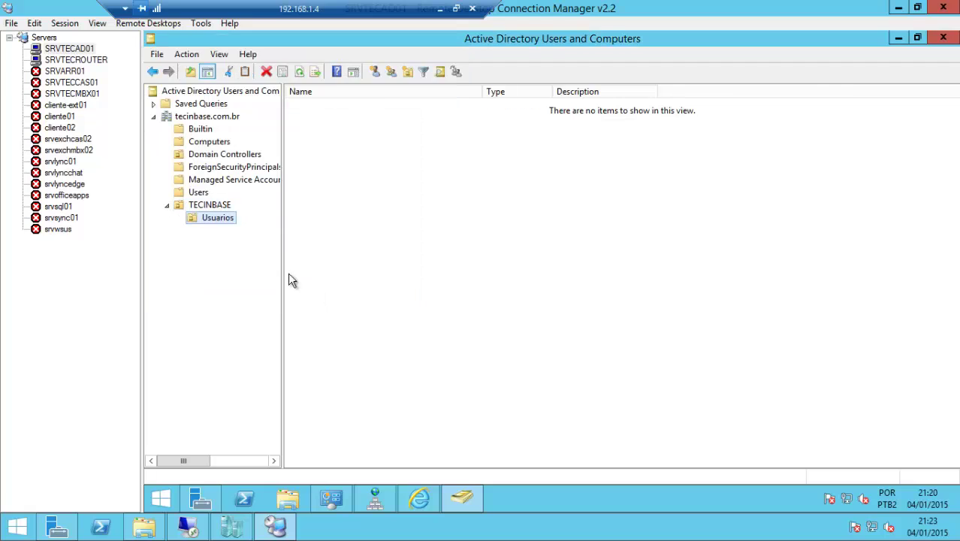
# Step: Create an organizational unit named Computadores inside TECINBASE, protected from accidental deletion
pyautogui.click(210, 208)
pyautogui.click(211, 217)
pyautogui.click(210, 207)
pyautogui.rightClick(208, 208)
pyautogui.moveTo(259, 266)
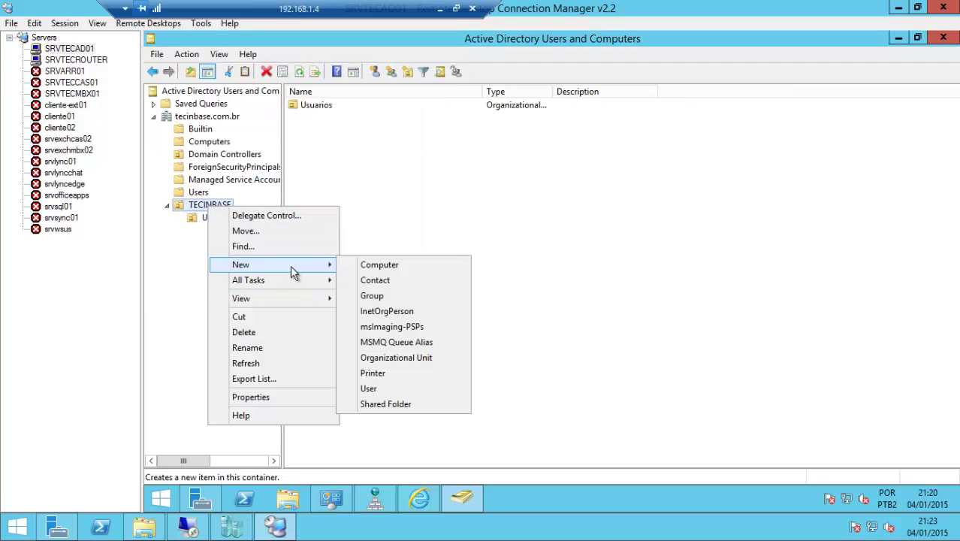
pyautogui.click(407, 361)
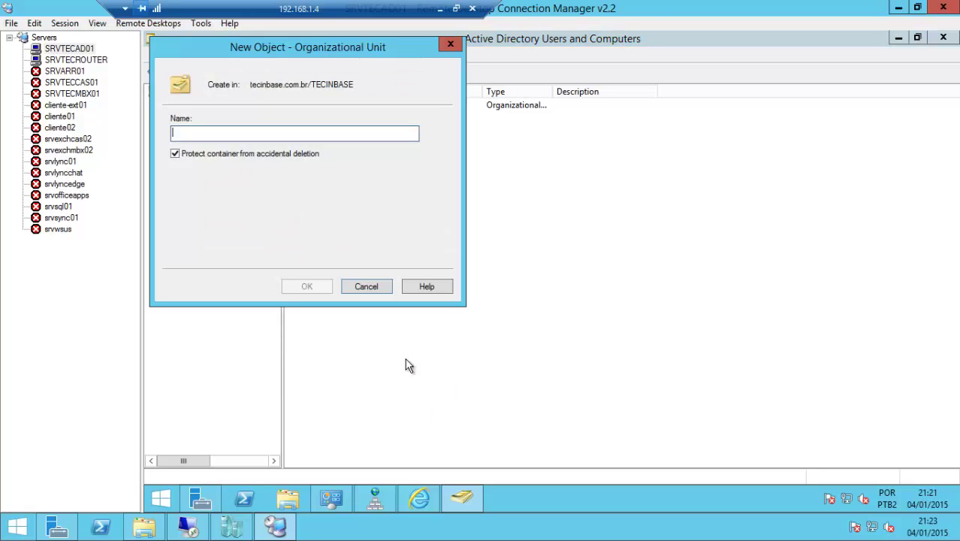
pyautogui.write('Computers')
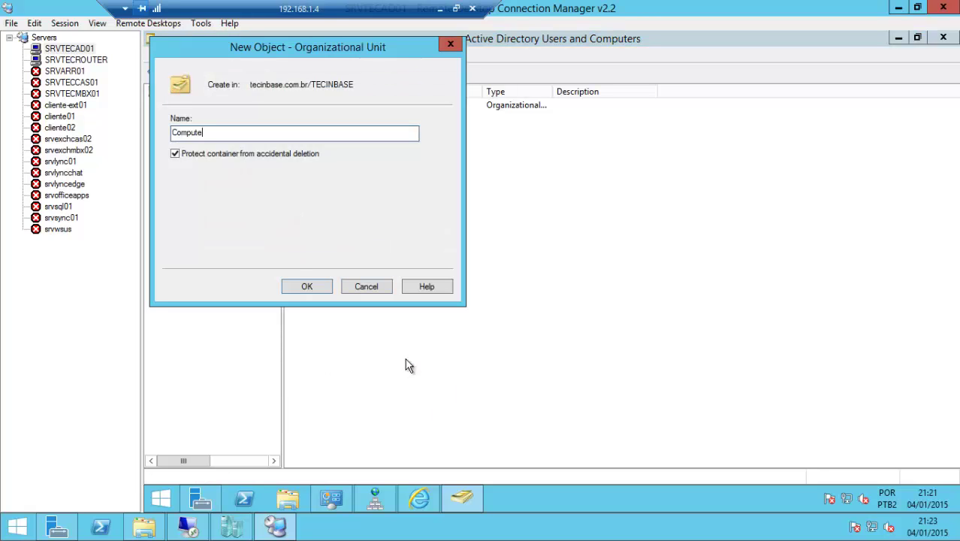
pyautogui.press('BackSpace')
pyautogui.press('BackSpace')
pyautogui.press('BackSpace')
pyautogui.write('tadores')
pyautogui.press('Return')
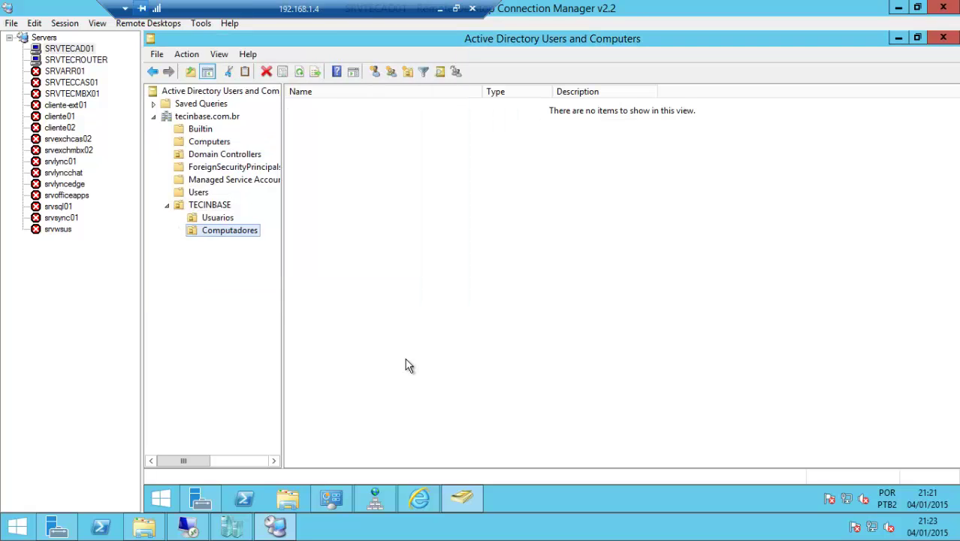
# Step: Create an organizational unit named Grupos inside TECINBASE, protected from accidental deletion
pyautogui.rightClick(218, 208)
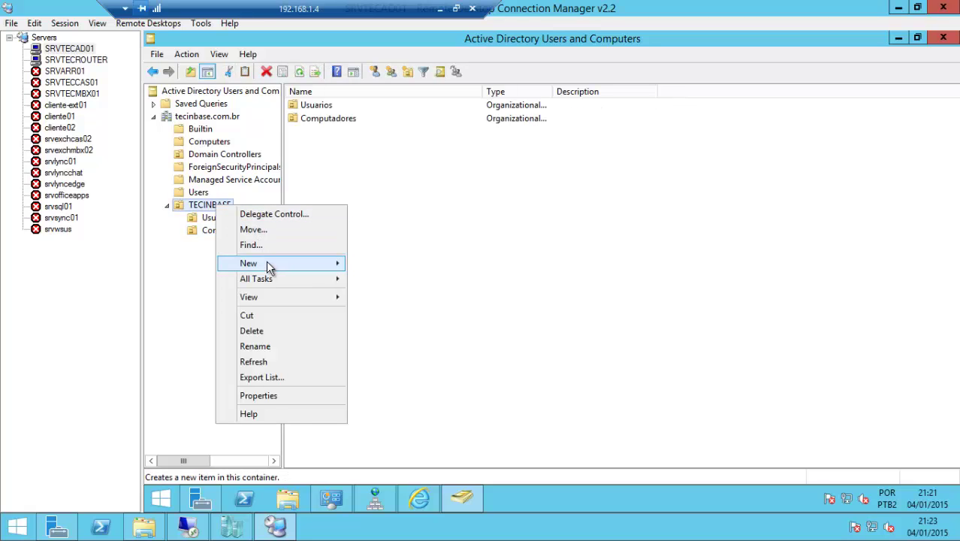
pyautogui.moveTo(267, 263)
pyautogui.click(435, 357)
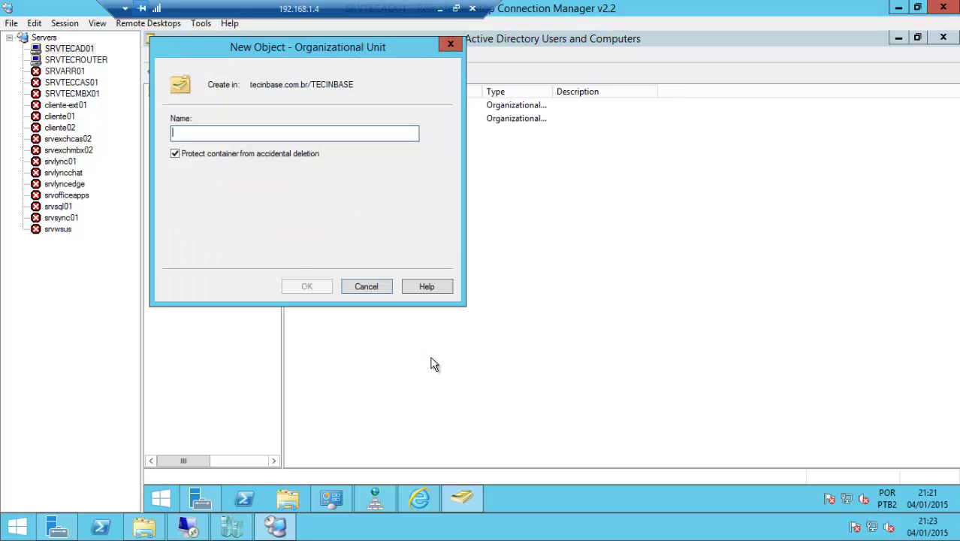
pyautogui.write('Grupos')
pyautogui.press('Return')
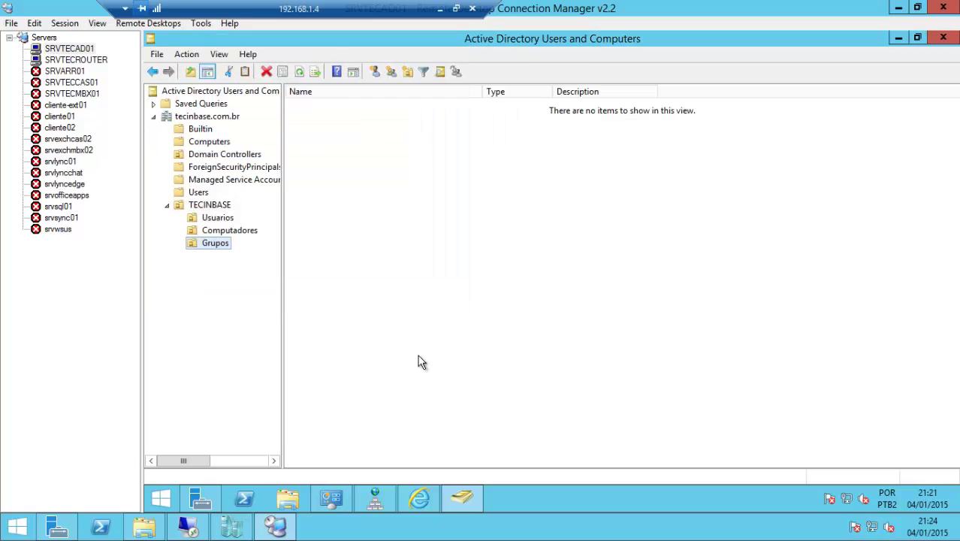
# Step: Create an organizational unit named Servidores inside TECINBASE, protected from accidental deletion
pyautogui.rightClick(211, 208)
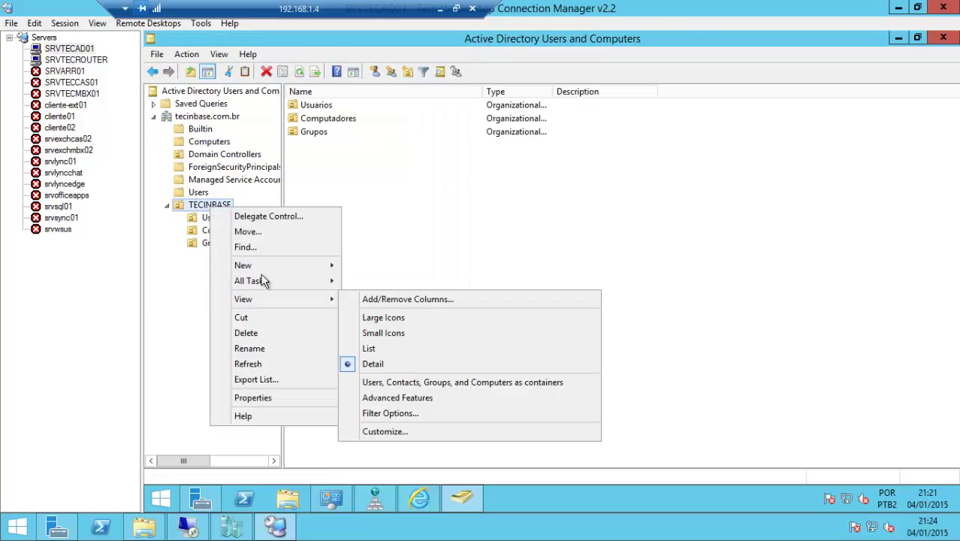
pyautogui.moveTo(305, 268)
pyautogui.click(397, 359)
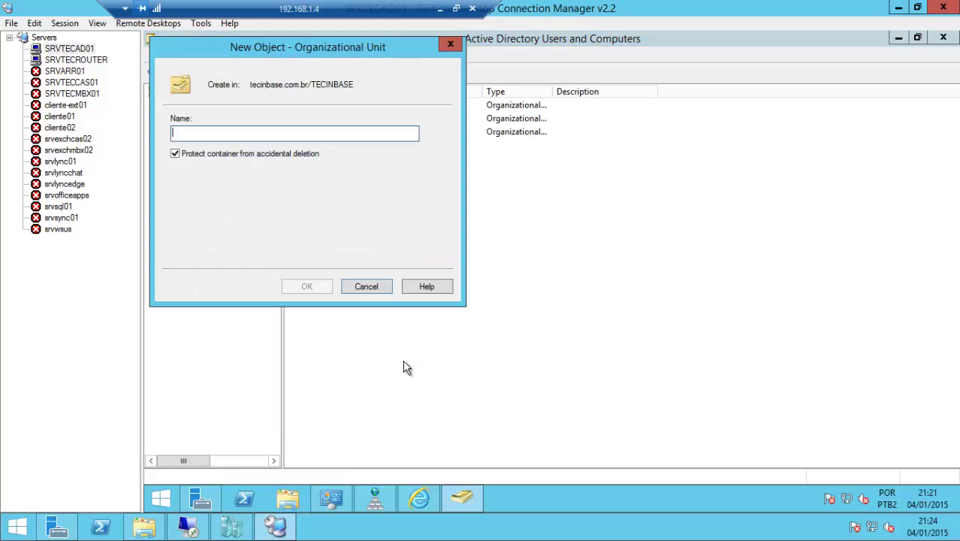
pyautogui.write('Servidores')
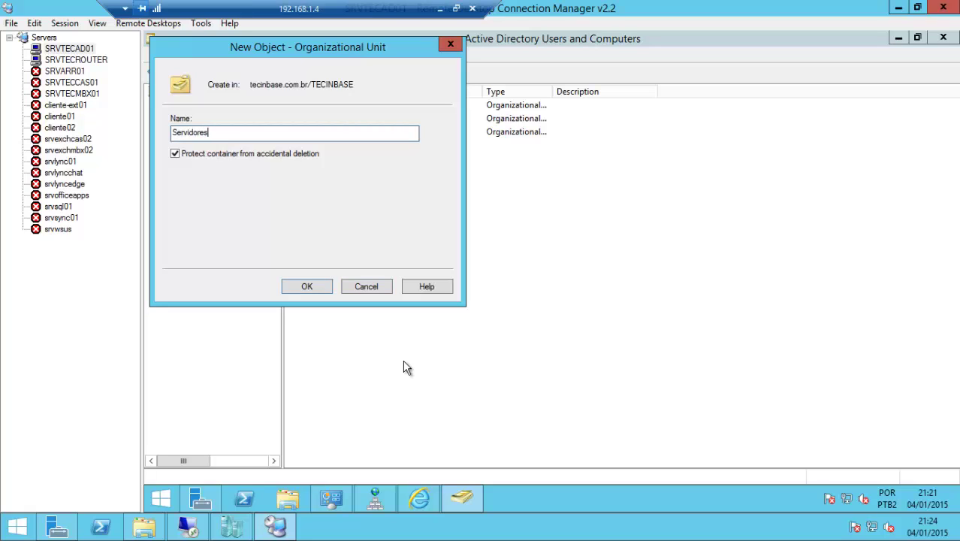
pyautogui.click(316, 288)
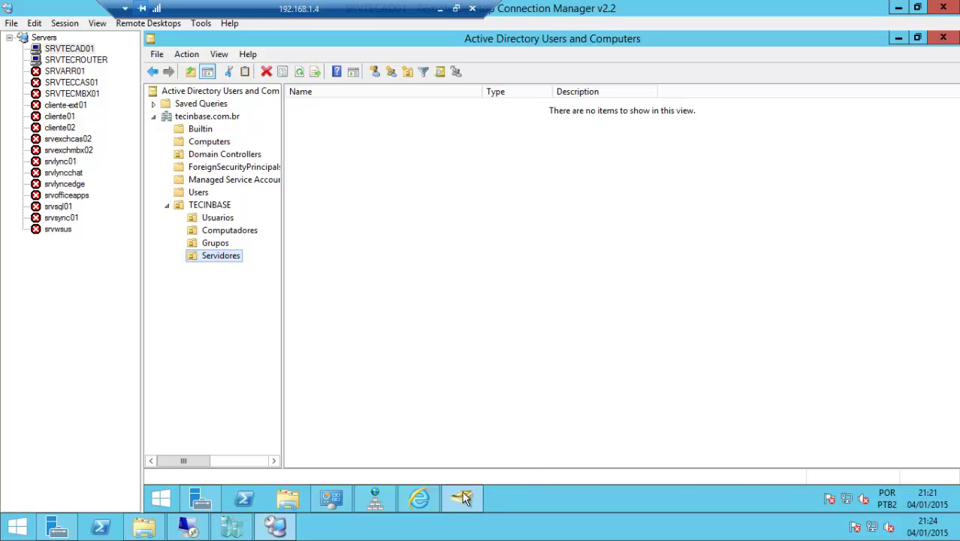
# Step: Switch to Hyper-V Manager to review the virtual machines on hosts BUGARIA and ALEMANHA, then return to Active Directory Users and Computers
pyautogui.moveTo(461, 501)
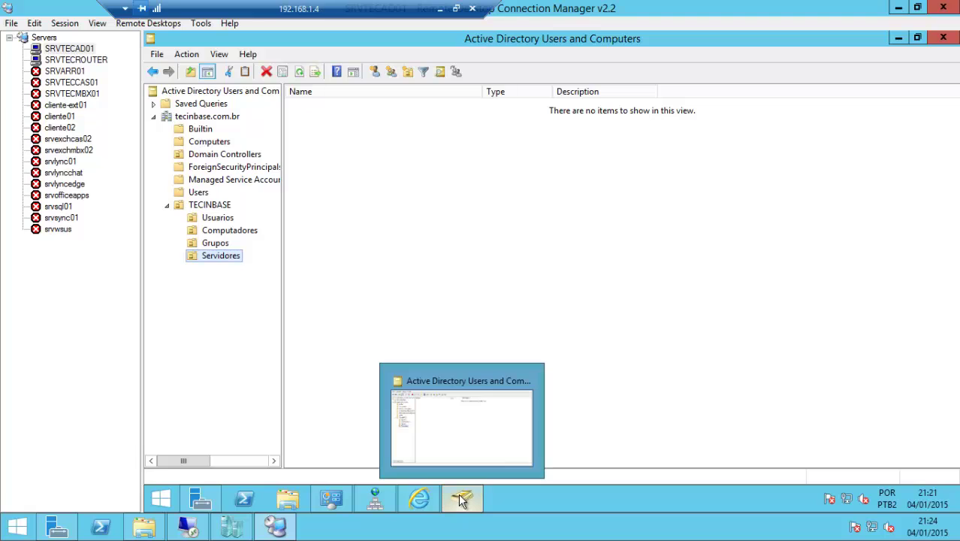
pyautogui.click(231, 526)
pyautogui.click(54, 77)
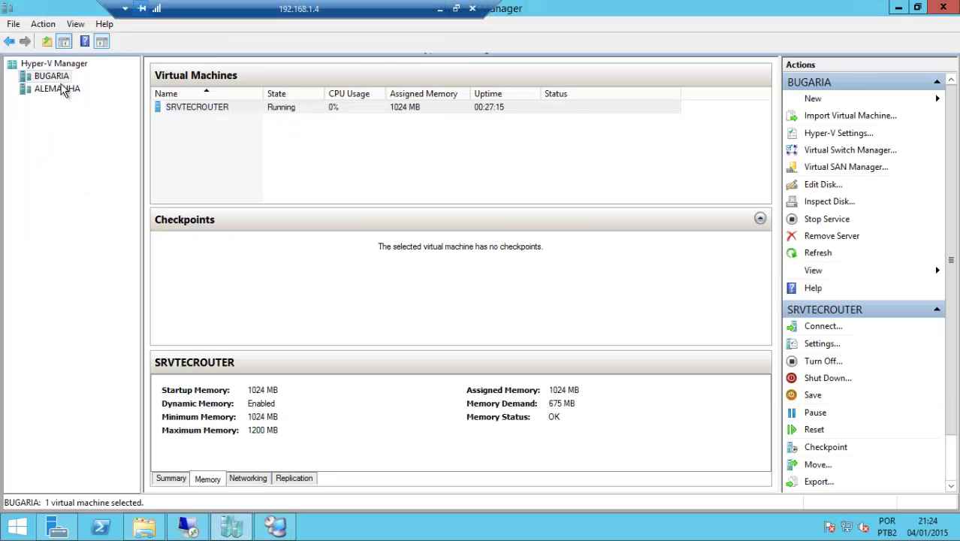
pyautogui.click(60, 89)
pyautogui.click(214, 109)
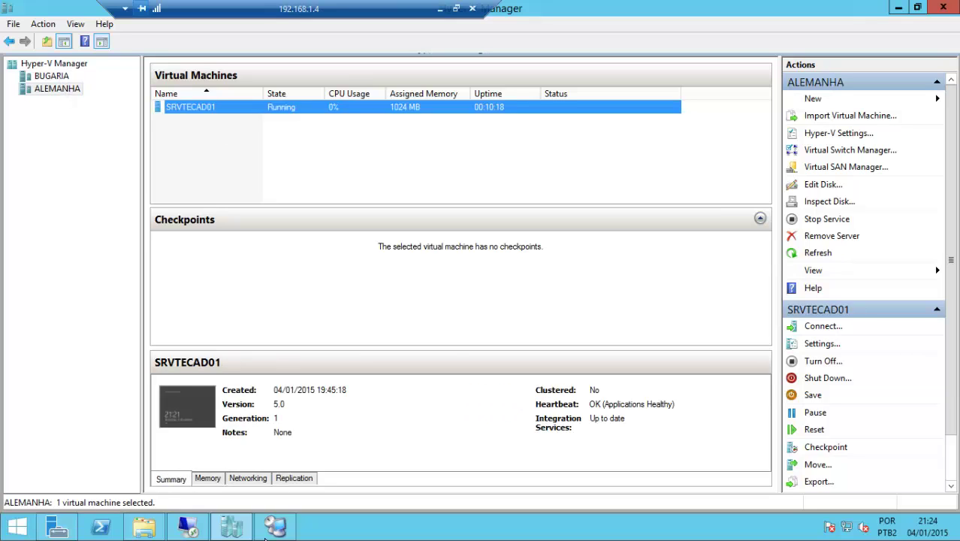
pyautogui.click(277, 529)
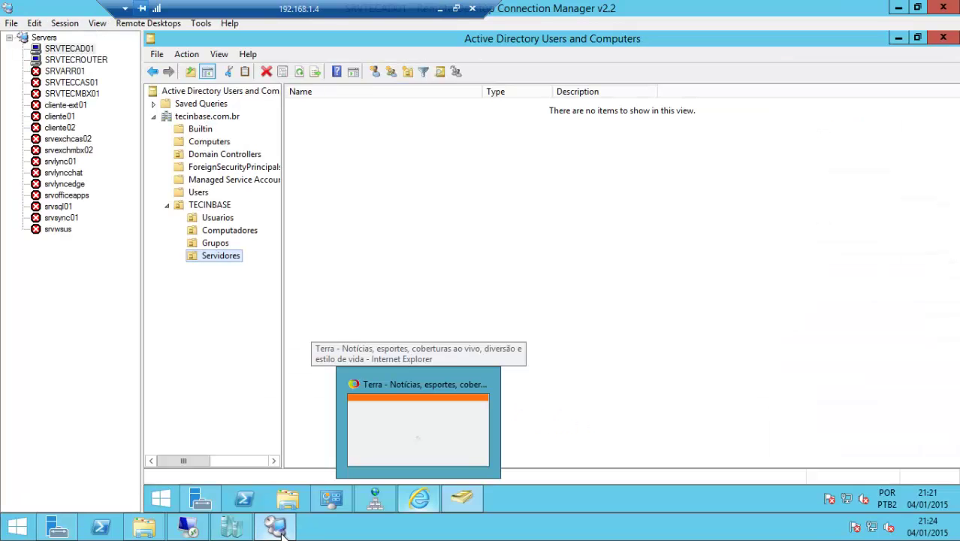
pyautogui.click(465, 252)
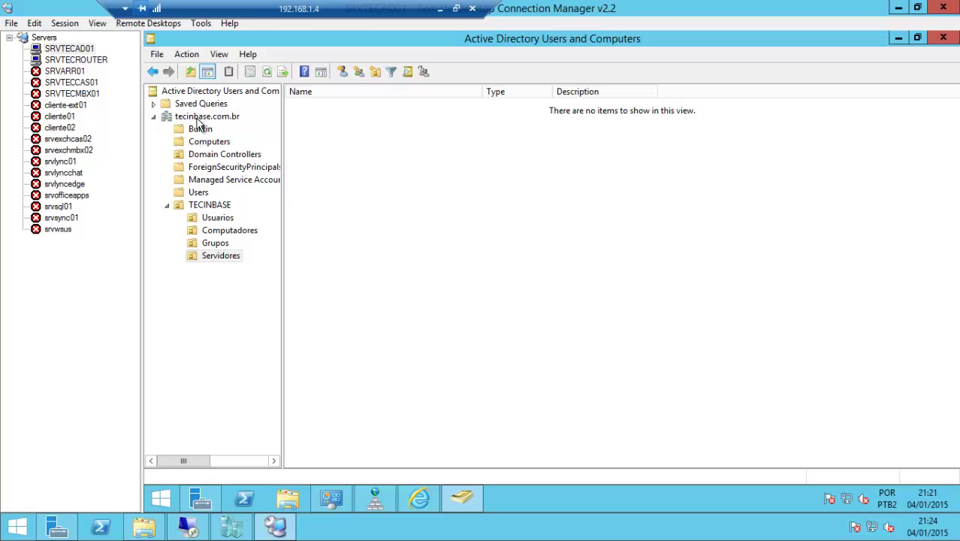